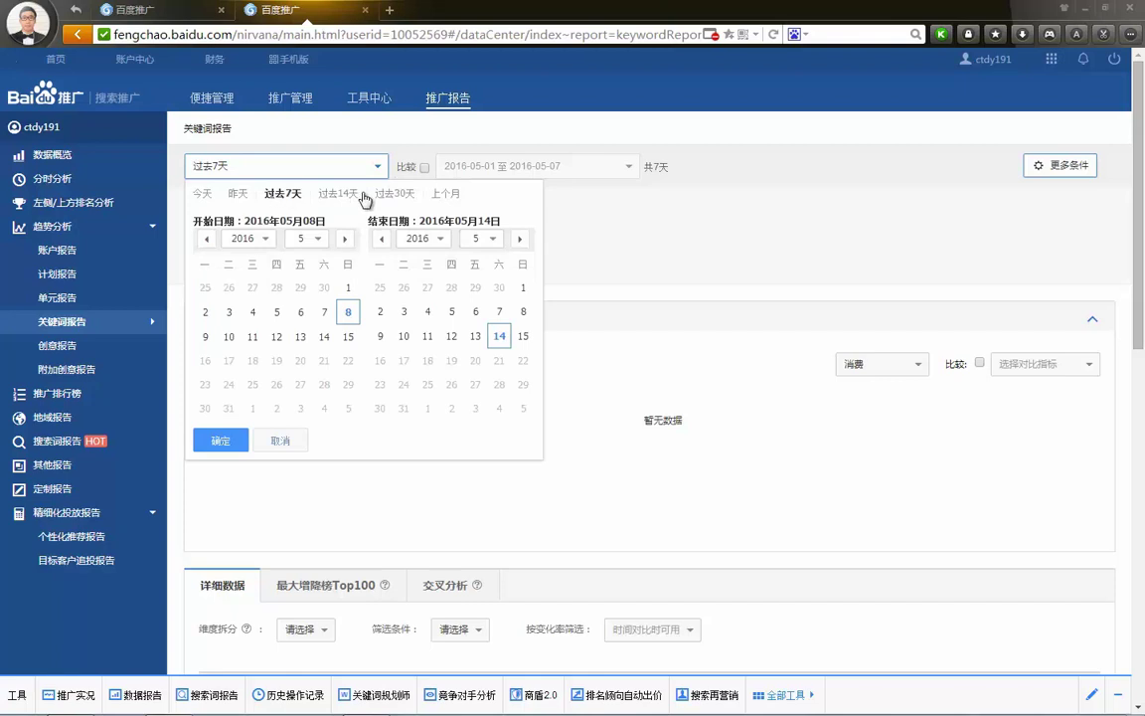
Set the keyword report's date range to last month (上个月)
{"action": "left_click", "coordinate": [439, 194]}
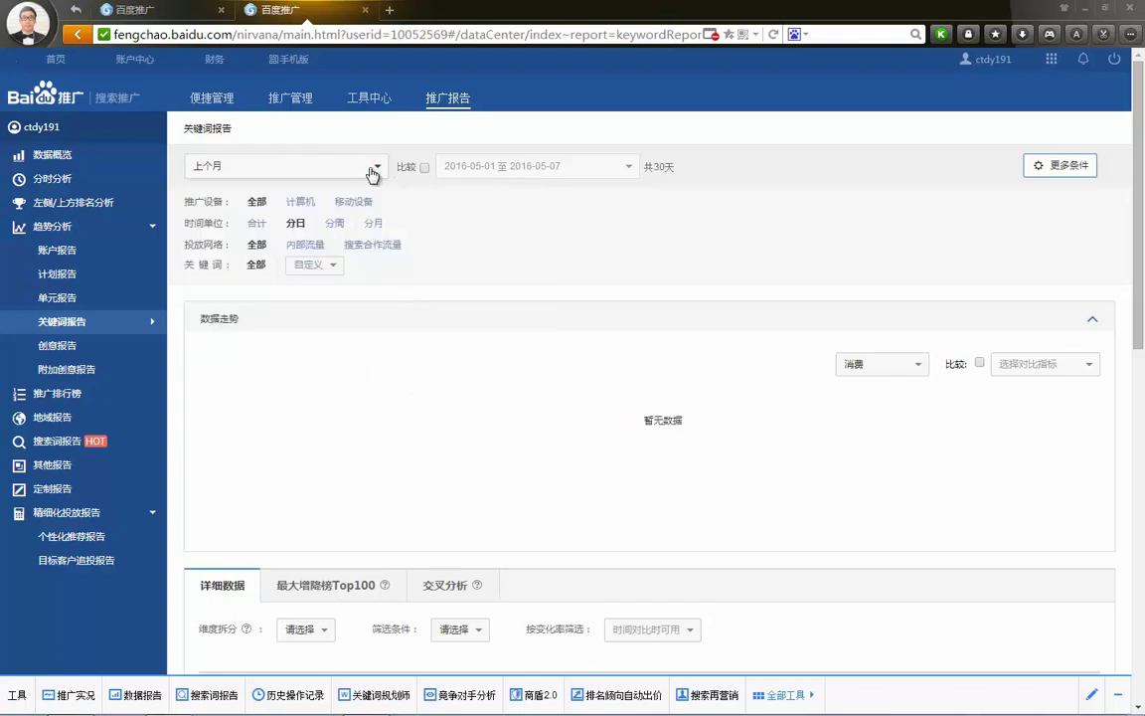
Try to move the start of the keyword report's date range back to November 2015
{"action": "left_click", "coordinate": [373, 169]}
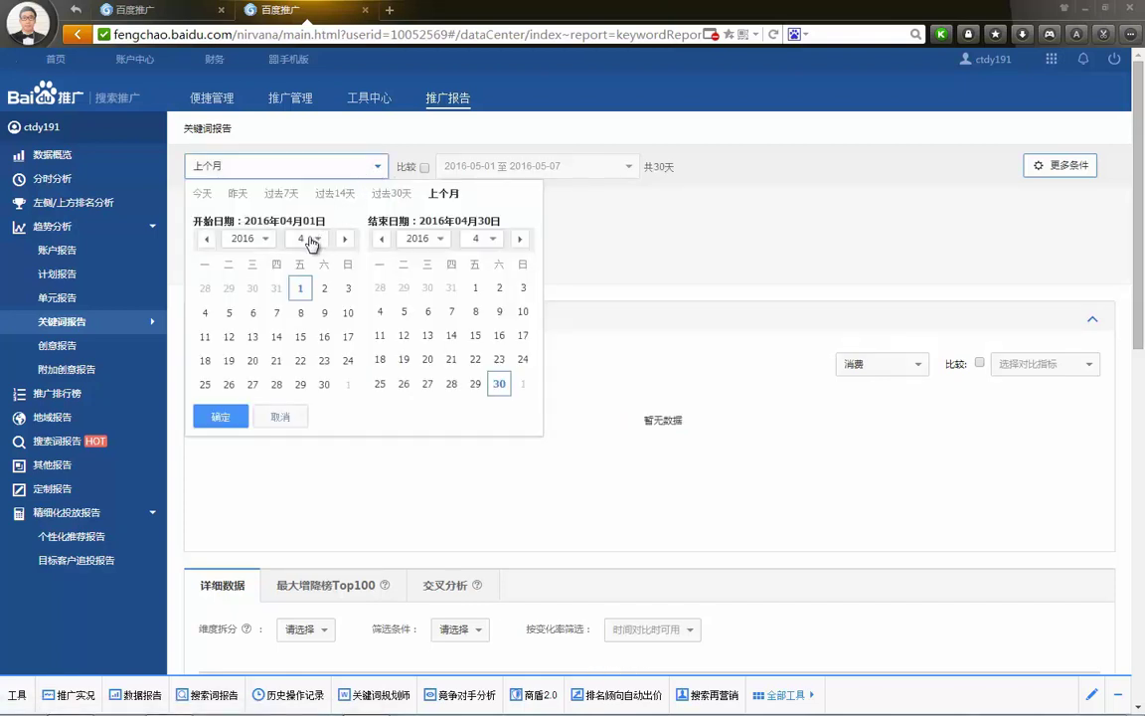
{"action": "left_click", "coordinate": [249, 241]}
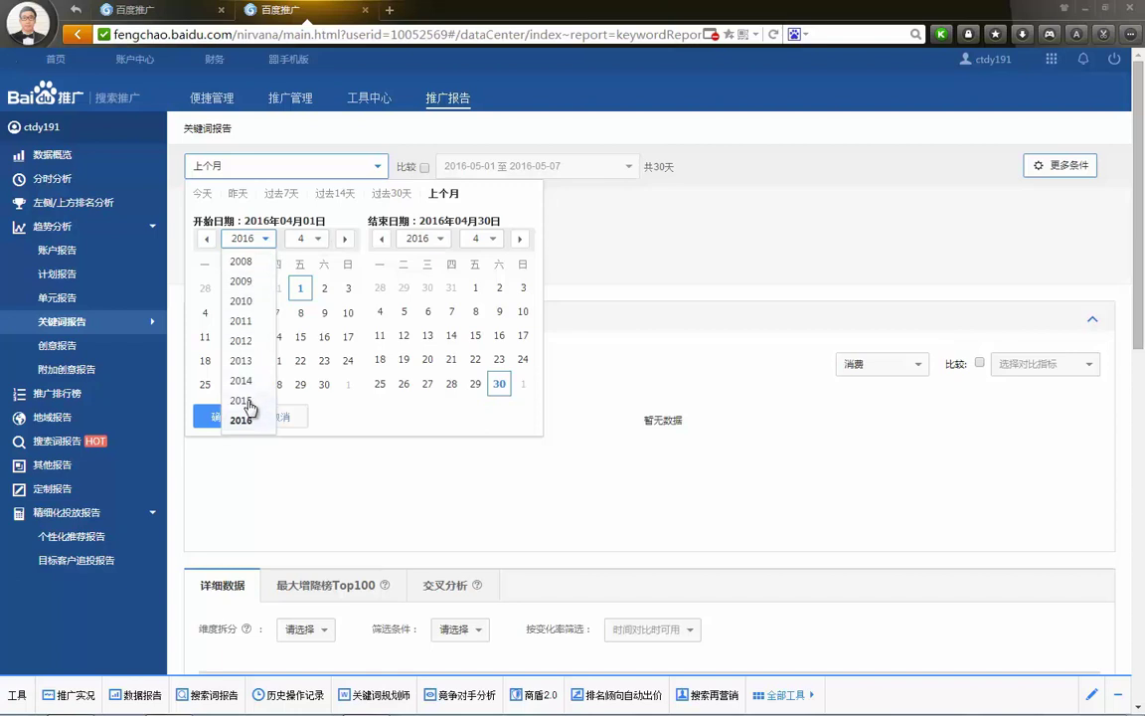
{"action": "left_click", "coordinate": [248, 400]}
{"action": "left_click", "coordinate": [309, 250]}
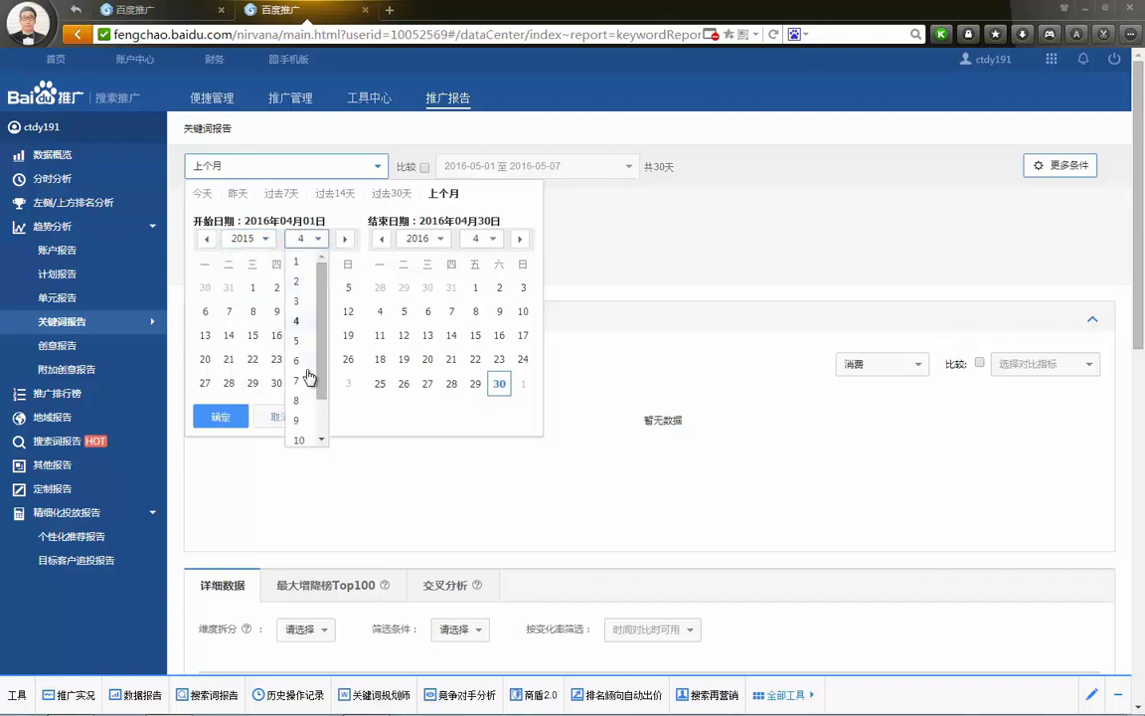
{"action": "left_click_drag", "start_coordinate": [323, 393], "coordinate": [321, 409]}
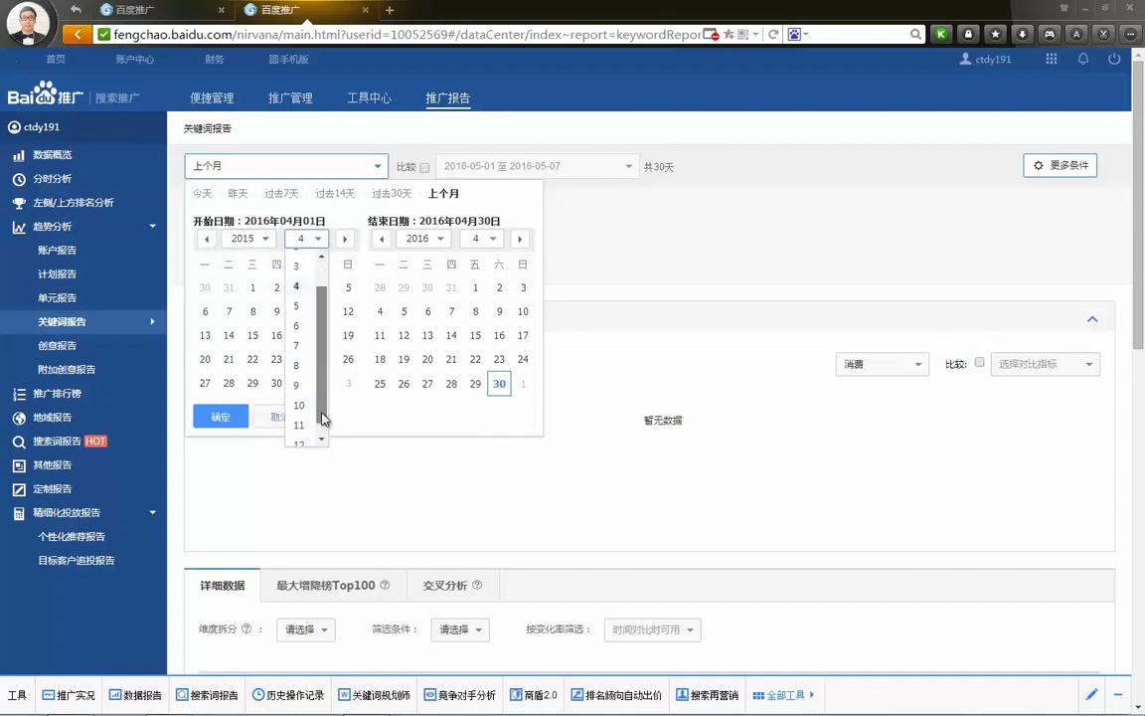
{"action": "left_click", "coordinate": [304, 419]}
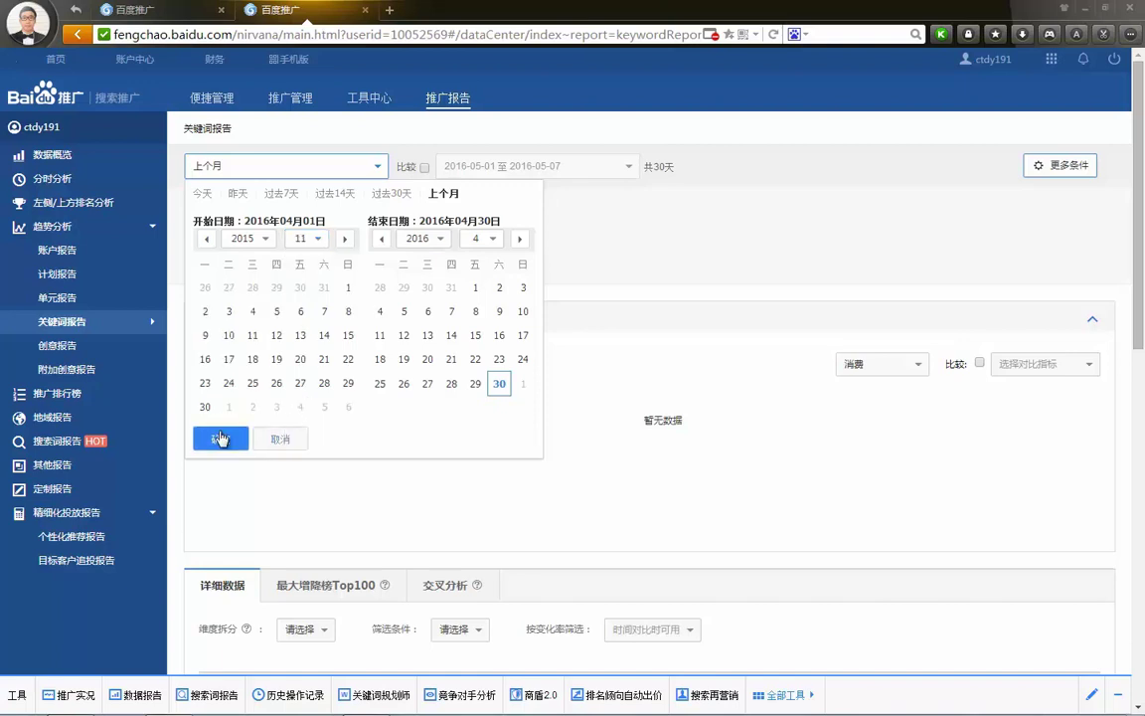
{"action": "left_click", "coordinate": [220, 439]}
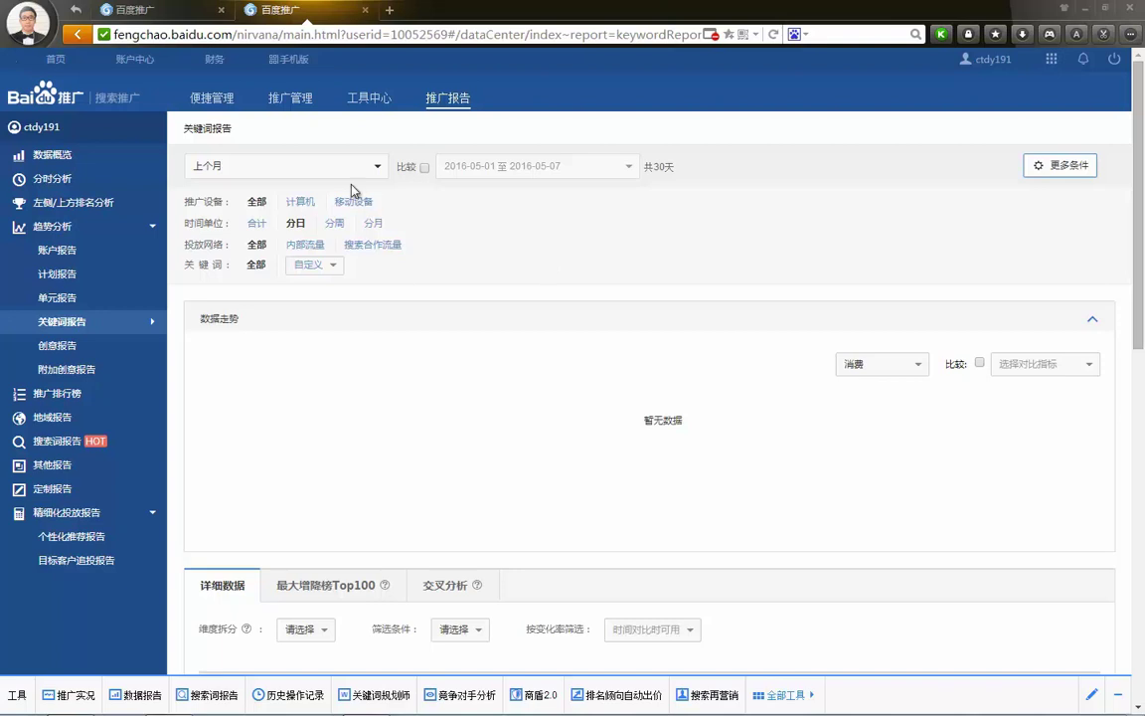
Set the keyword report's date range to 2016-04-02 through 2016-04-30
{"action": "left_click", "coordinate": [316, 166]}
{"action": "left_click", "coordinate": [324, 288]}
{"action": "left_click", "coordinate": [219, 417]}
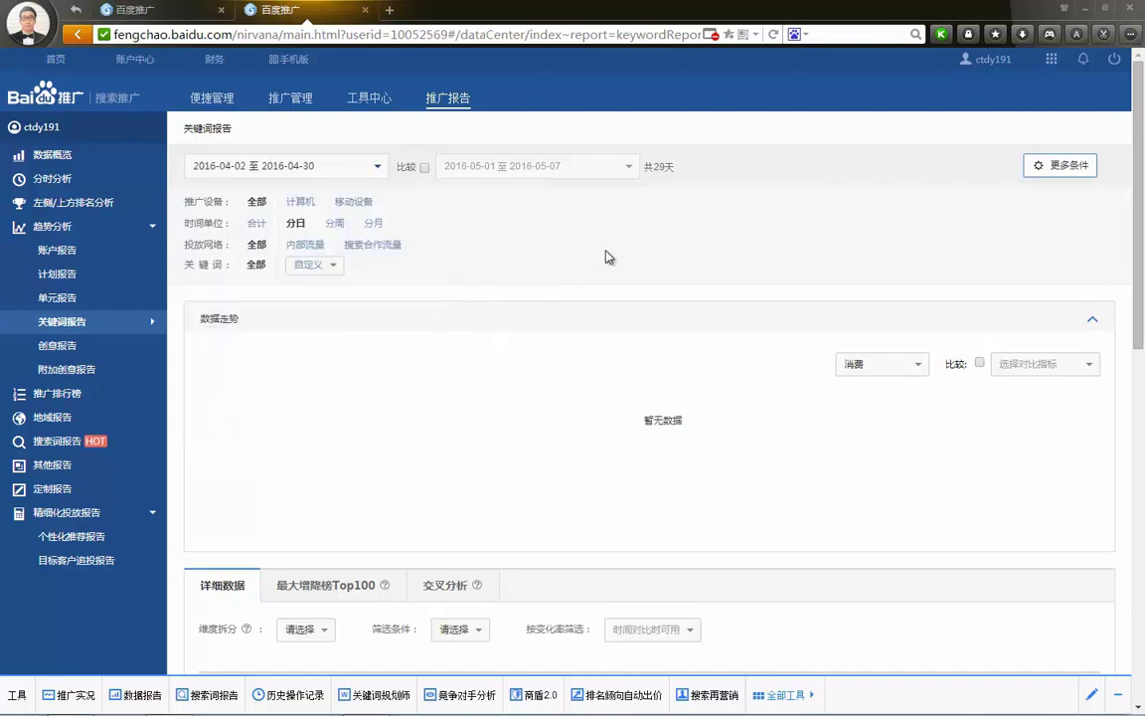
Switch the data trend chart's metric first to clicks (点击) and then to impressions (展现)
{"action": "scroll", "coordinate": [636, 273], "scroll_direction": "down", "scroll_amount": 1}
{"action": "left_click", "coordinate": [907, 294]}
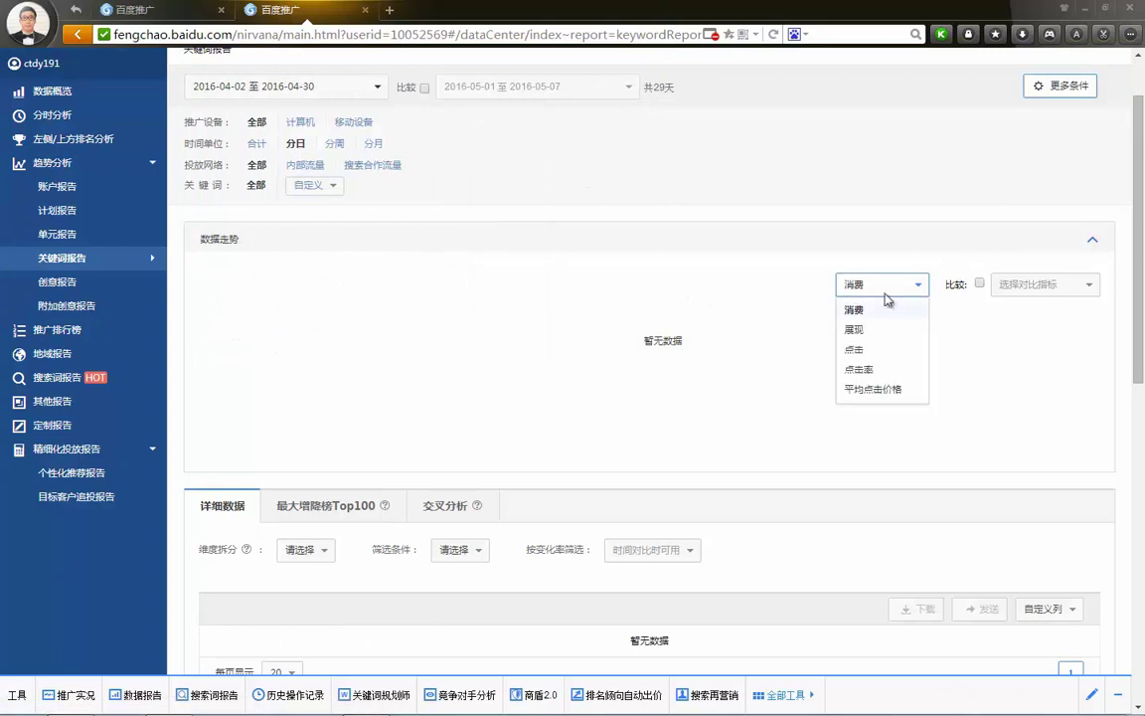
{"action": "left_click", "coordinate": [861, 348]}
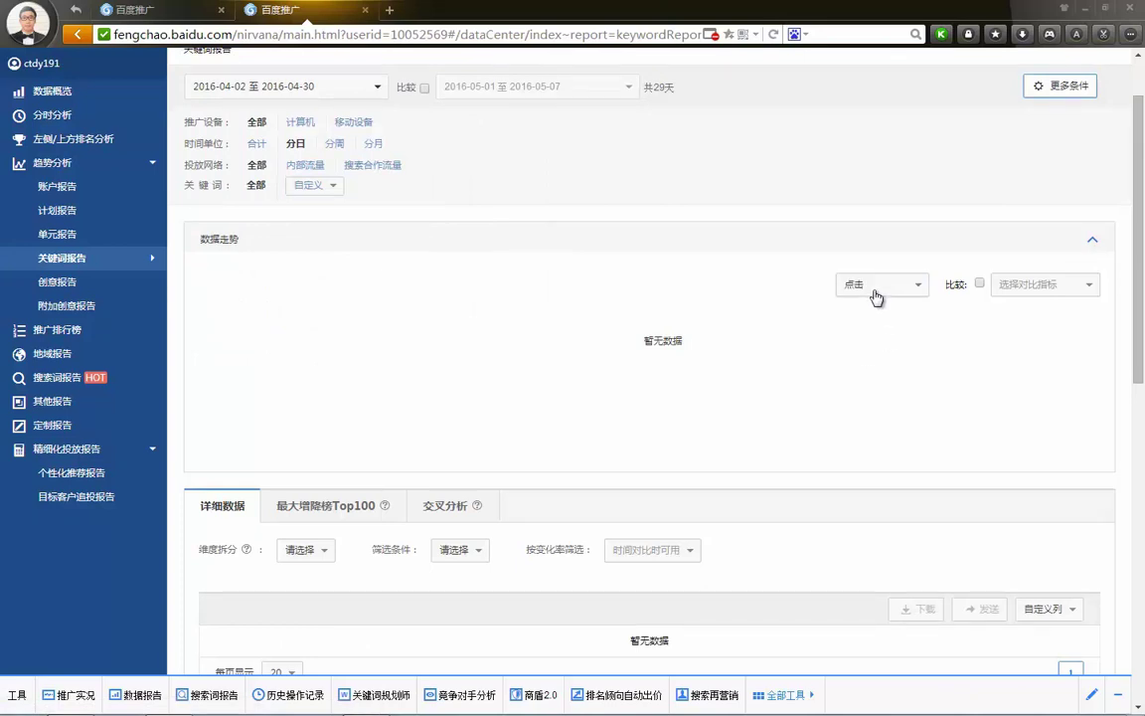
{"action": "left_click", "coordinate": [876, 288]}
{"action": "left_click", "coordinate": [875, 319]}
{"action": "scroll", "coordinate": [529, 353], "scroll_direction": "down", "scroll_amount": 3}
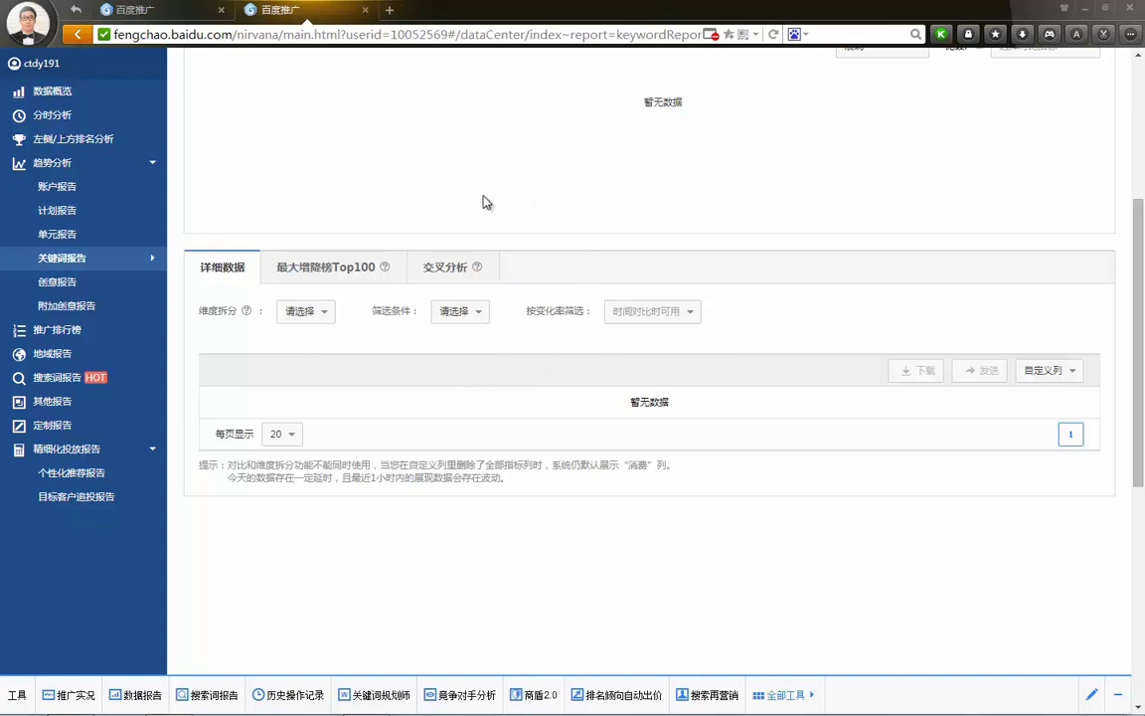
View the search term report (搜索词报告), followed by the other reports page (其他报告)
{"action": "left_click", "coordinate": [59, 377]}
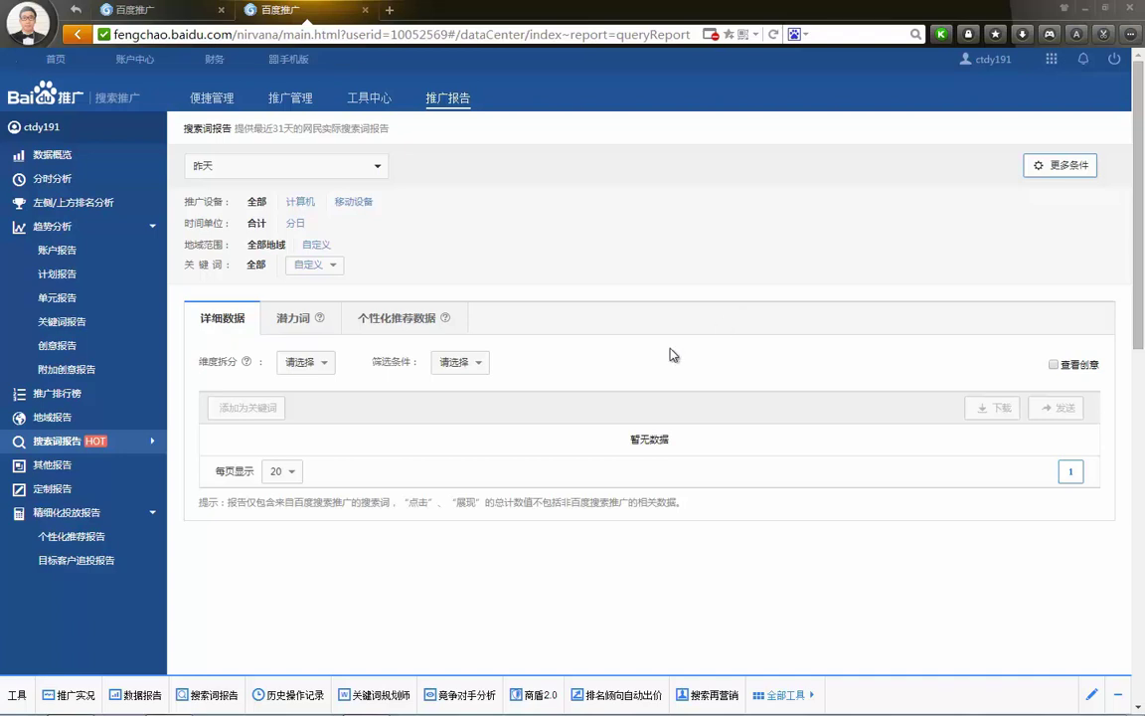
{"action": "left_click", "coordinate": [52, 464]}
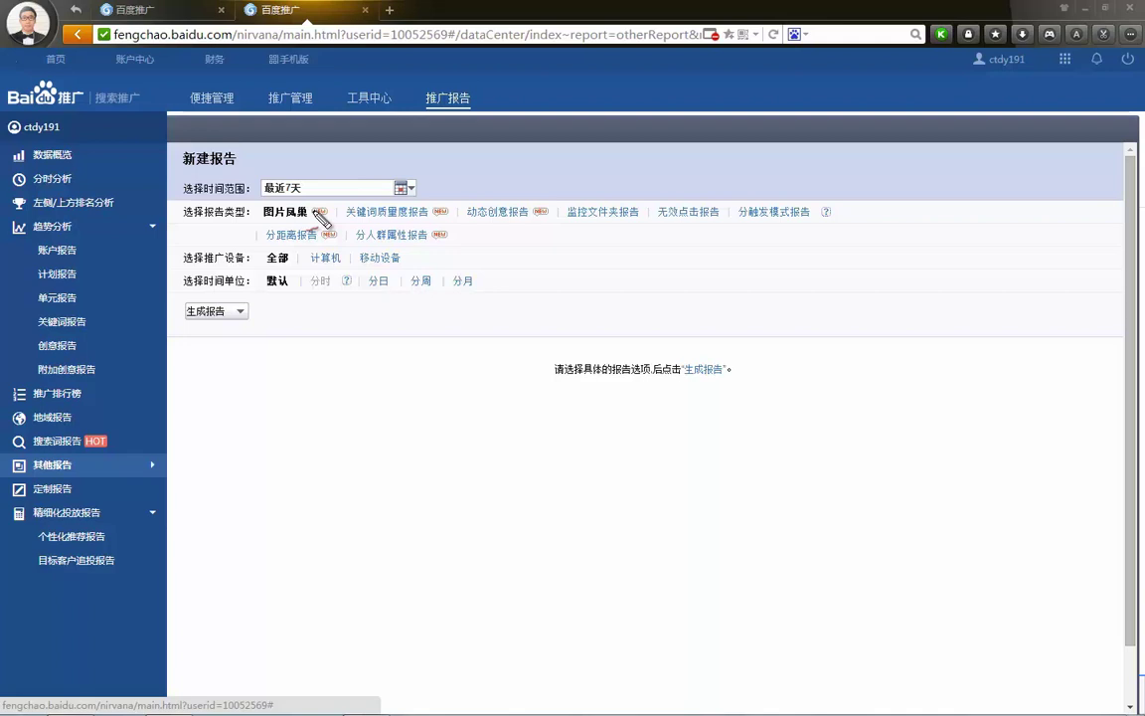
{"action": "mouse_move", "coordinate": [397, 199]}
{"action": "left_mouse_down"}
{"action": "mouse_move", "coordinate": [358, 227]}
{"action": "mouse_move", "coordinate": [403, 199]}
{"action": "left_mouse_up"}
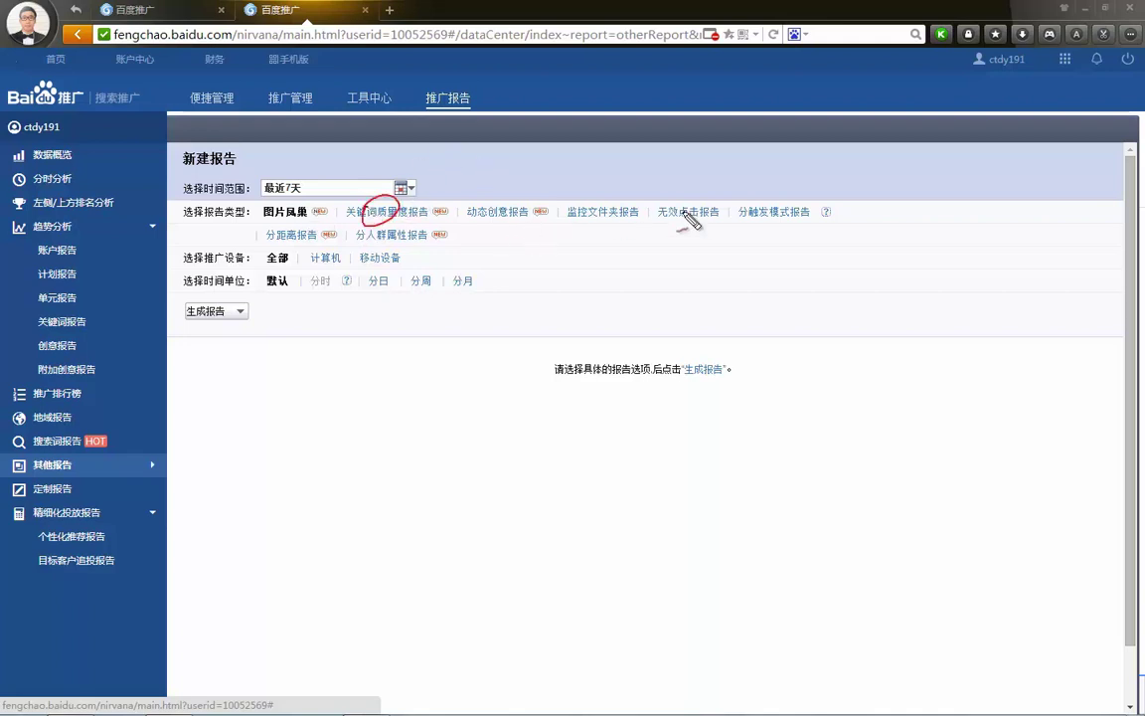
{"action": "mouse_move", "coordinate": [676, 226]}
{"action": "left_mouse_down"}
{"action": "mouse_move", "coordinate": [661, 204]}
{"action": "mouse_move", "coordinate": [711, 223]}
{"action": "left_mouse_up"}
{"action": "left_click_drag", "start_coordinate": [311, 260], "coordinate": [325, 255]}
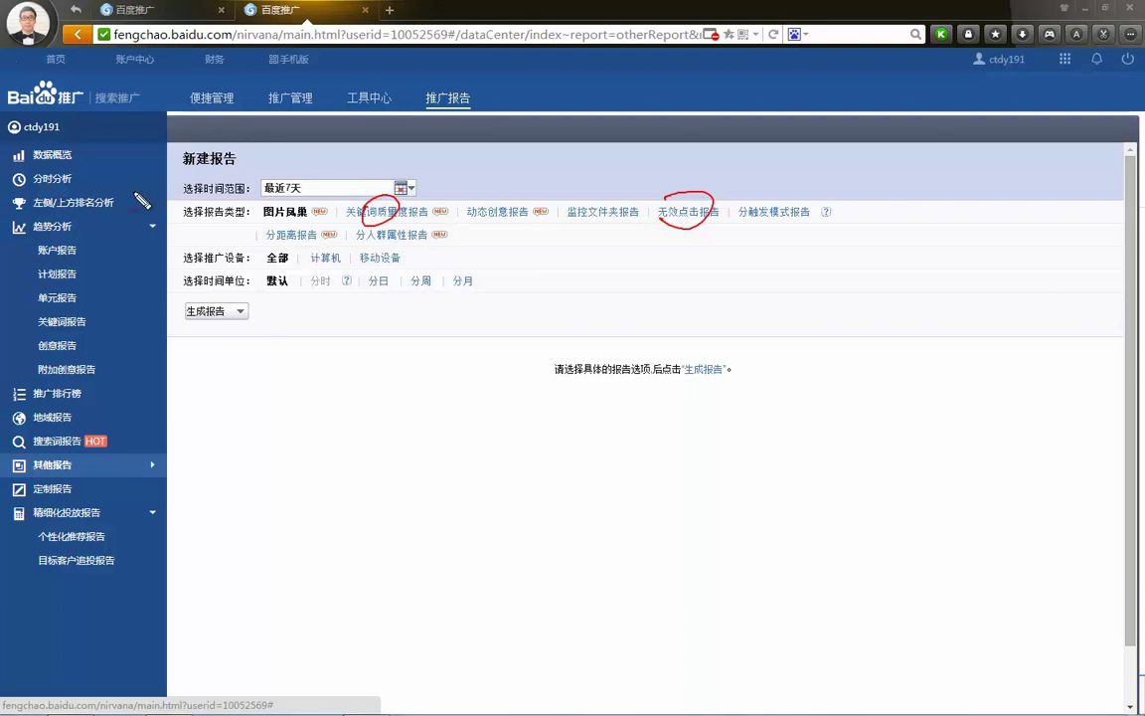
Open the data overview (数据概览) and review its trend, keyword spend TOP10 and largest increase and decrease modules
{"action": "left_click", "coordinate": [61, 157]}
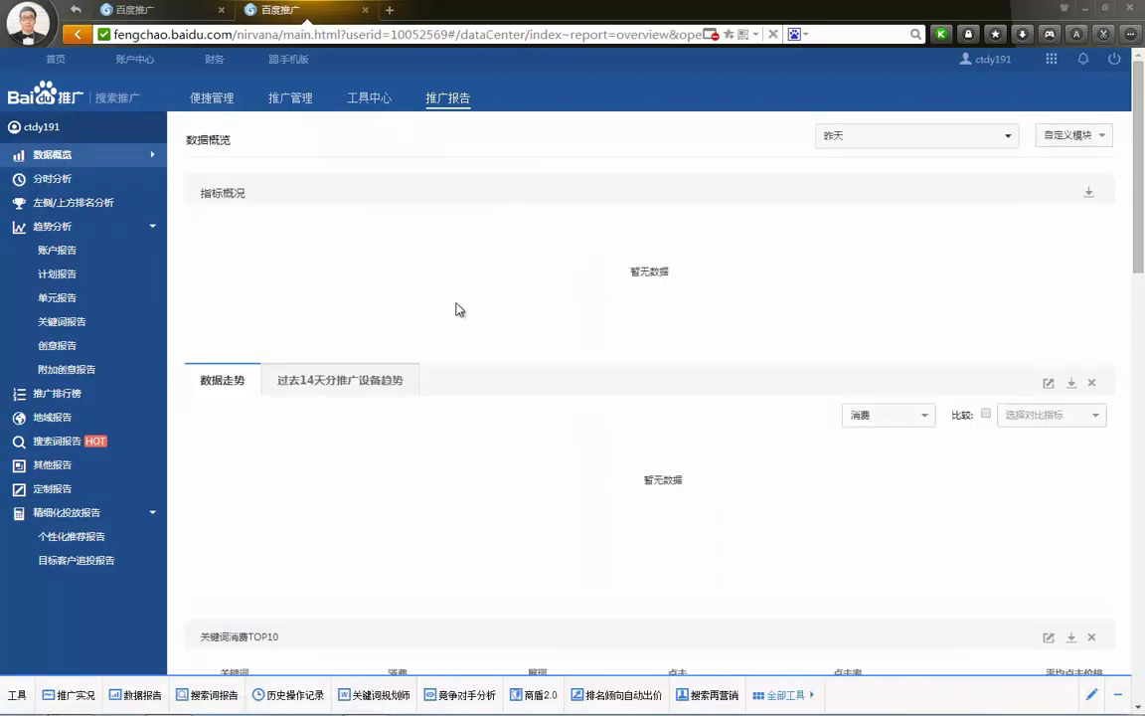
{"action": "scroll", "coordinate": [397, 318], "scroll_direction": "down", "scroll_amount": 1}
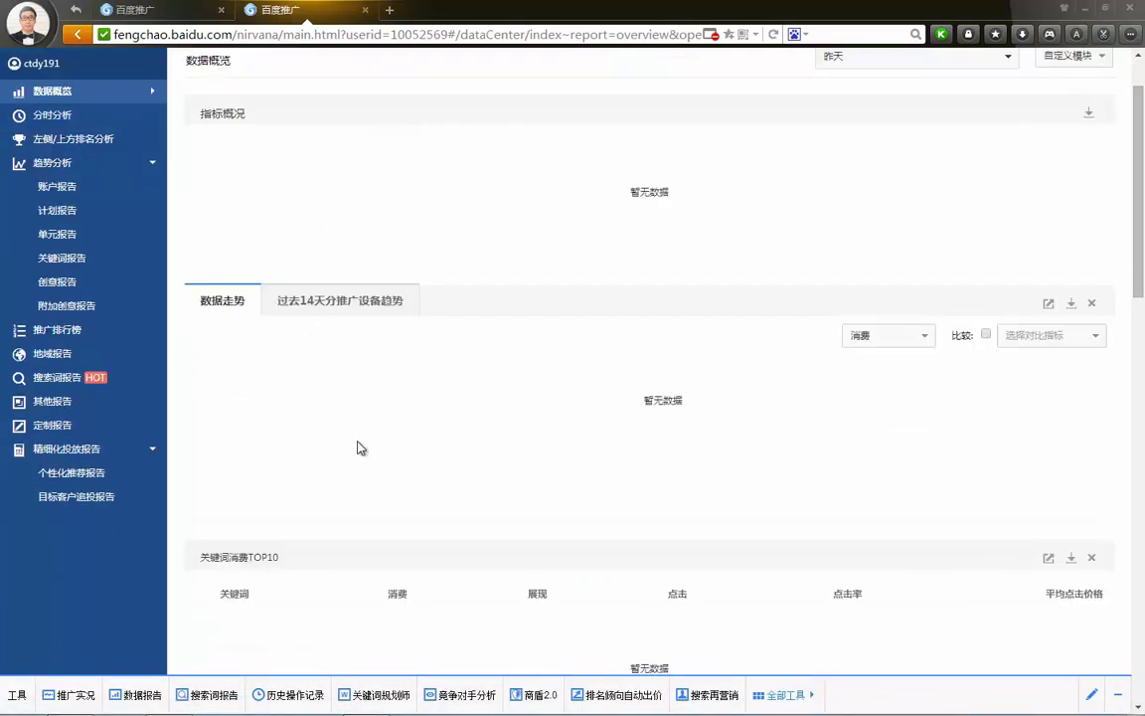
{"action": "scroll", "coordinate": [358, 447], "scroll_direction": "down", "scroll_amount": 3}
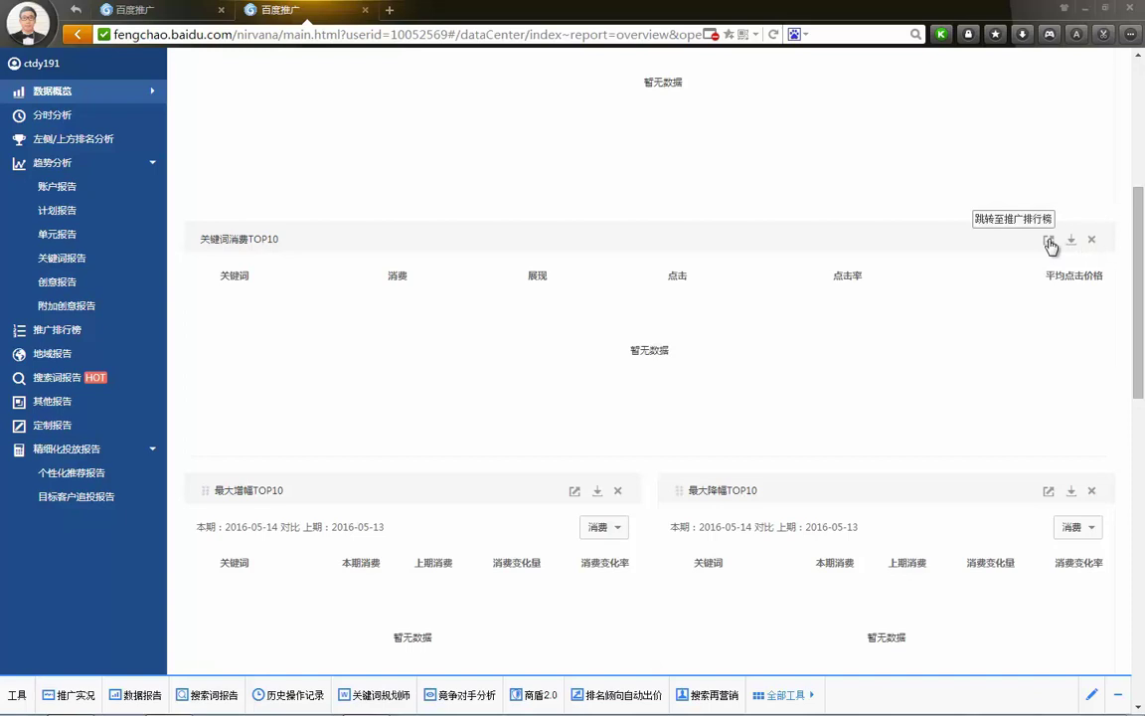
{"action": "scroll", "coordinate": [398, 278], "scroll_direction": "down", "scroll_amount": 3}
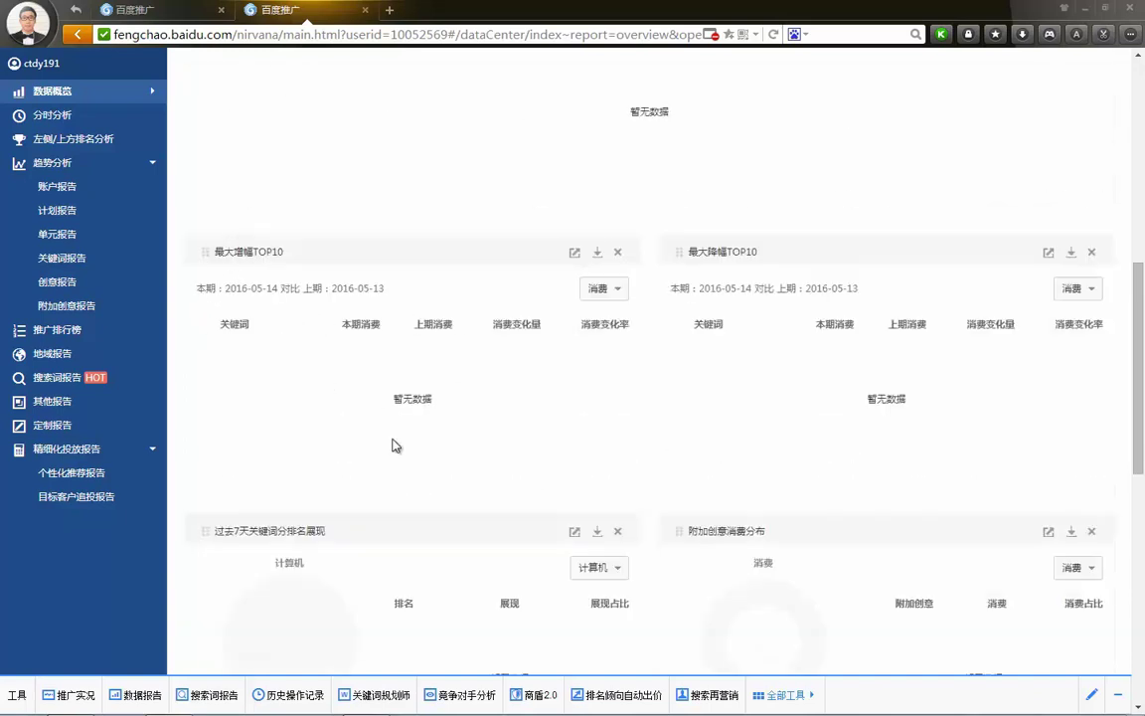
{"action": "scroll", "coordinate": [456, 364], "scroll_direction": "down", "scroll_amount": 4}
{"action": "scroll", "coordinate": [456, 364], "scroll_direction": "up", "scroll_amount": 1}
{"action": "scroll", "coordinate": [467, 378], "scroll_direction": "up", "scroll_amount": 8}
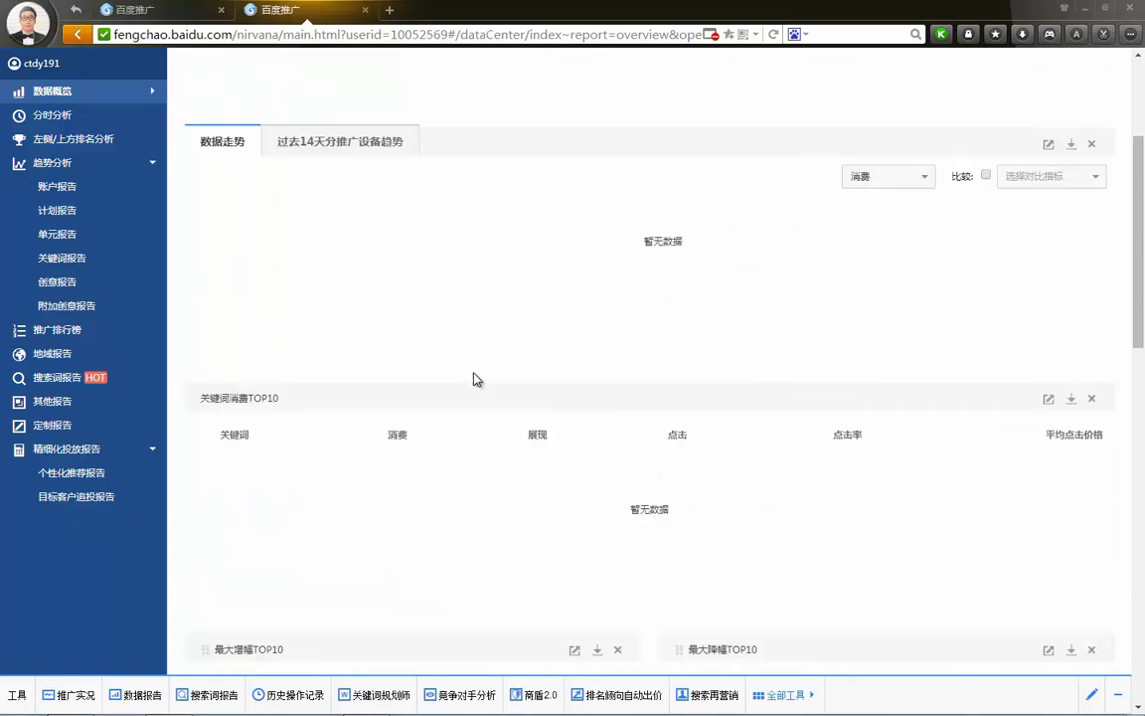
Open the left/top ranking analysis report (左侧/上方排名分析) and its date range options
{"action": "left_click", "coordinate": [64, 140]}
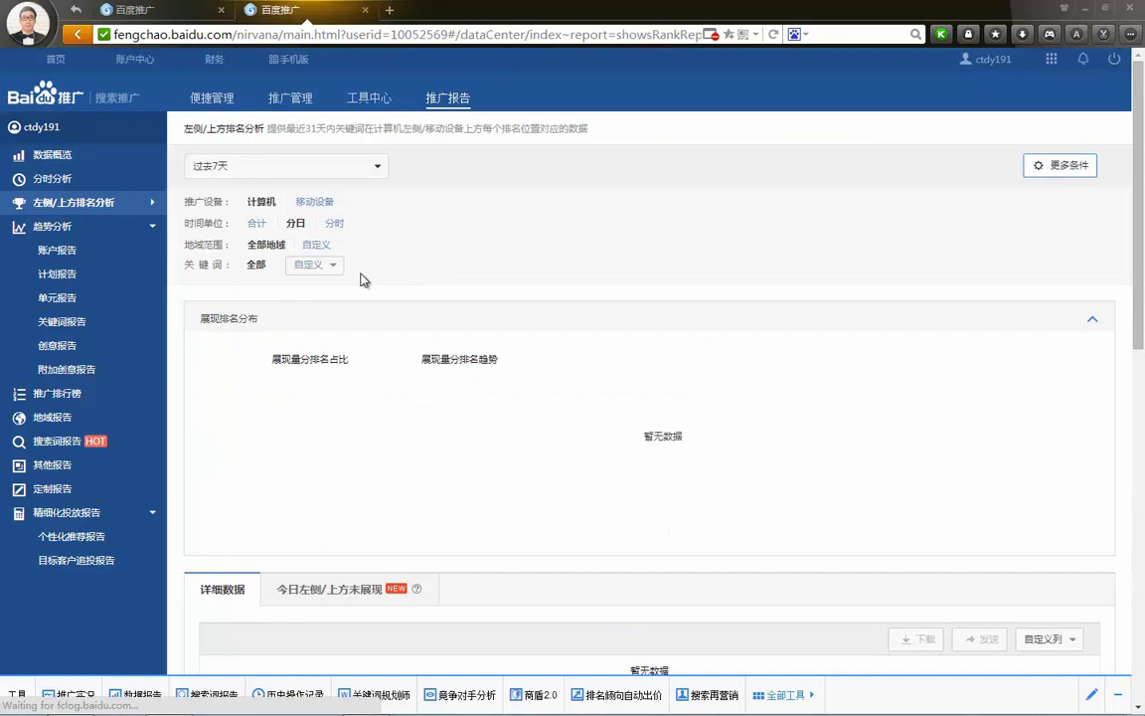
{"action": "left_click", "coordinate": [382, 176]}
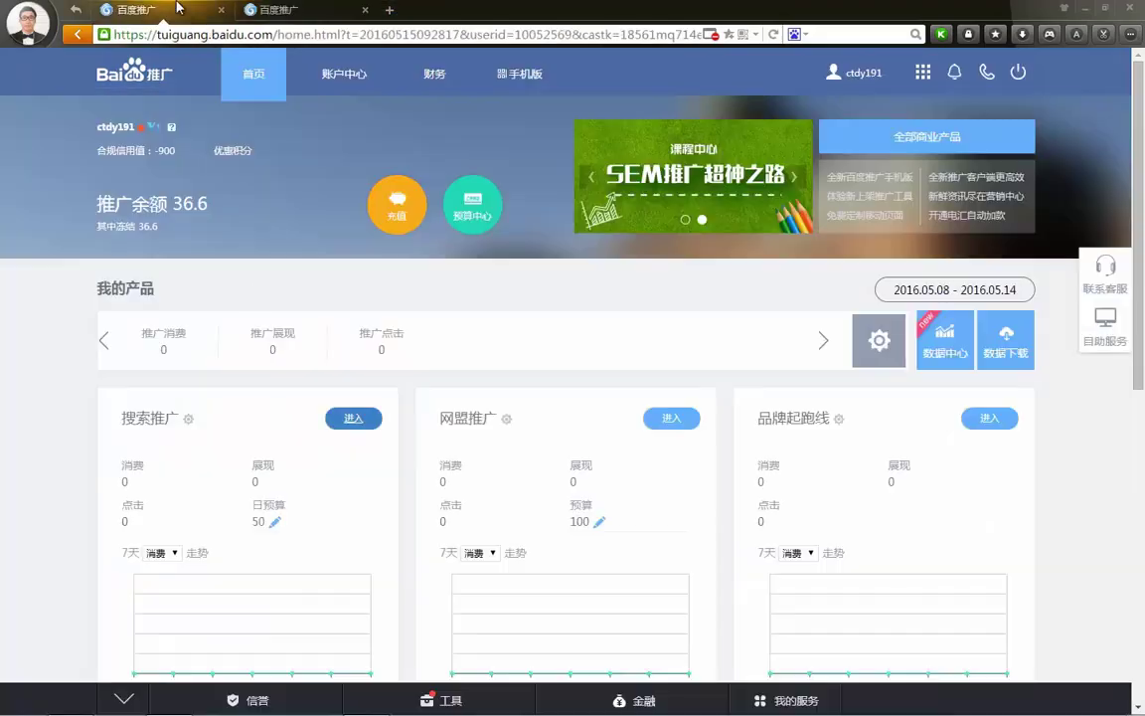
Look through the products on the promotion account home page and open Baidu Tongji (百度统计)
{"action": "scroll", "coordinate": [264, 365], "scroll_direction": "down", "scroll_amount": 1}
{"action": "scroll", "coordinate": [263, 365], "scroll_direction": "down", "scroll_amount": 5}
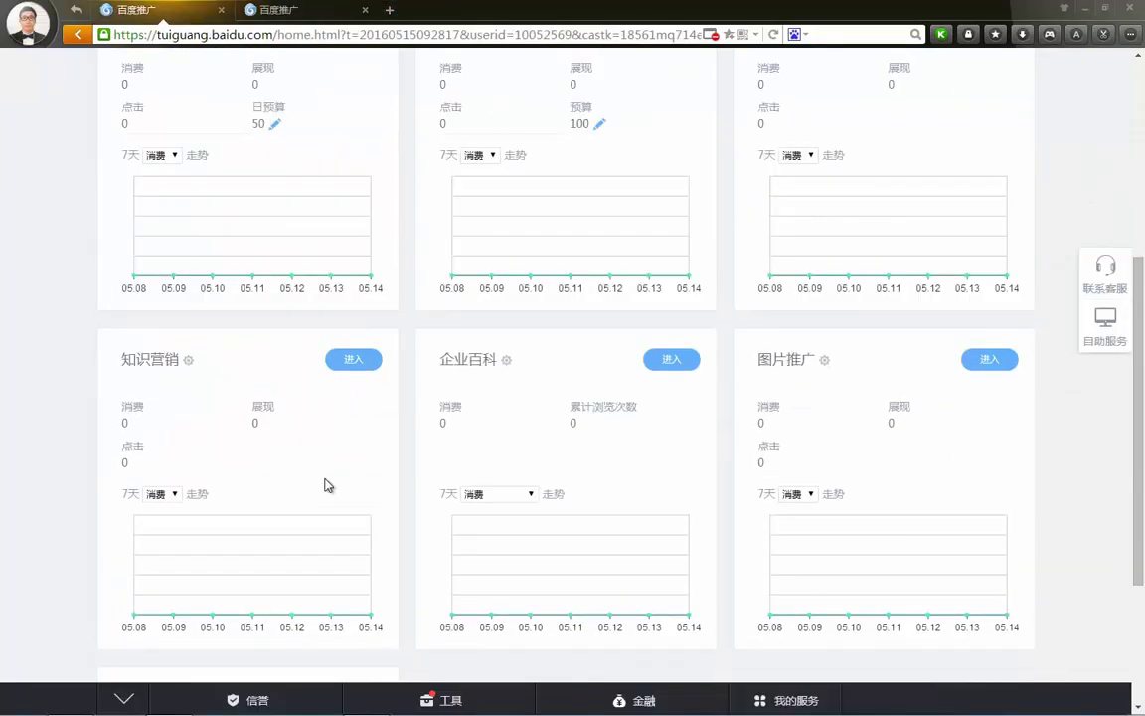
{"action": "left_click", "coordinate": [144, 513]}
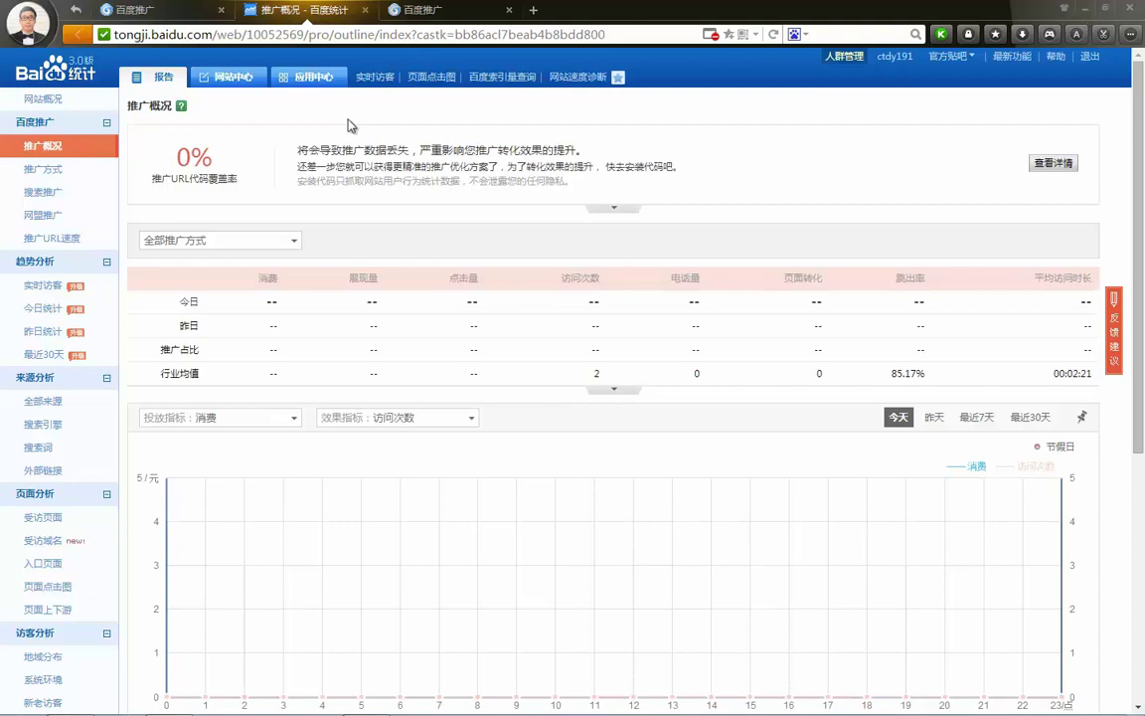
Open the search promotion report (搜索推广) and examine its keyword table and filters
{"action": "left_click", "coordinate": [44, 195]}
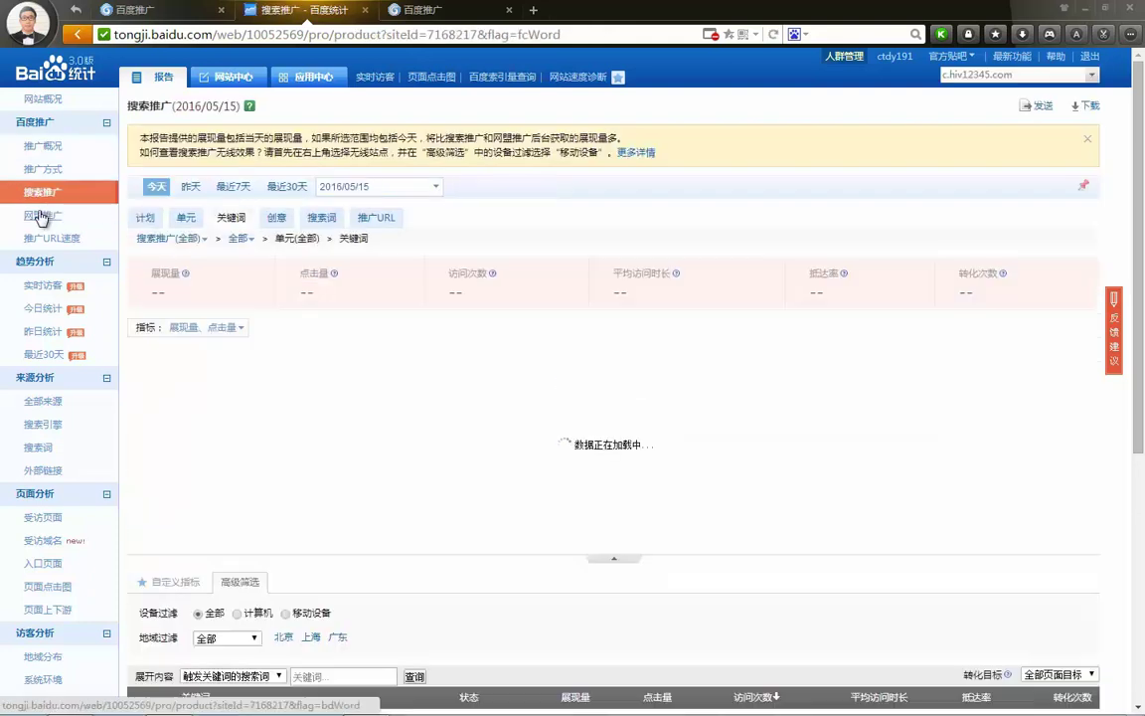
{"action": "scroll", "coordinate": [452, 398], "scroll_direction": "down", "scroll_amount": 1}
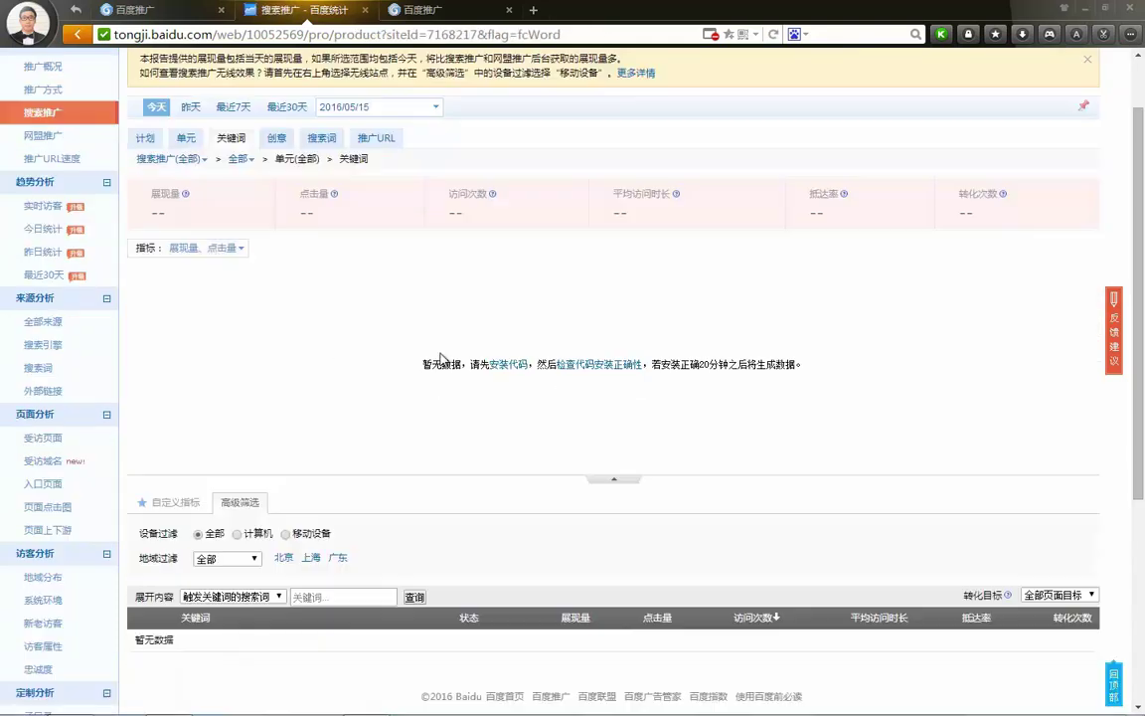
{"action": "scroll", "coordinate": [204, 258], "scroll_direction": "down", "scroll_amount": 4}
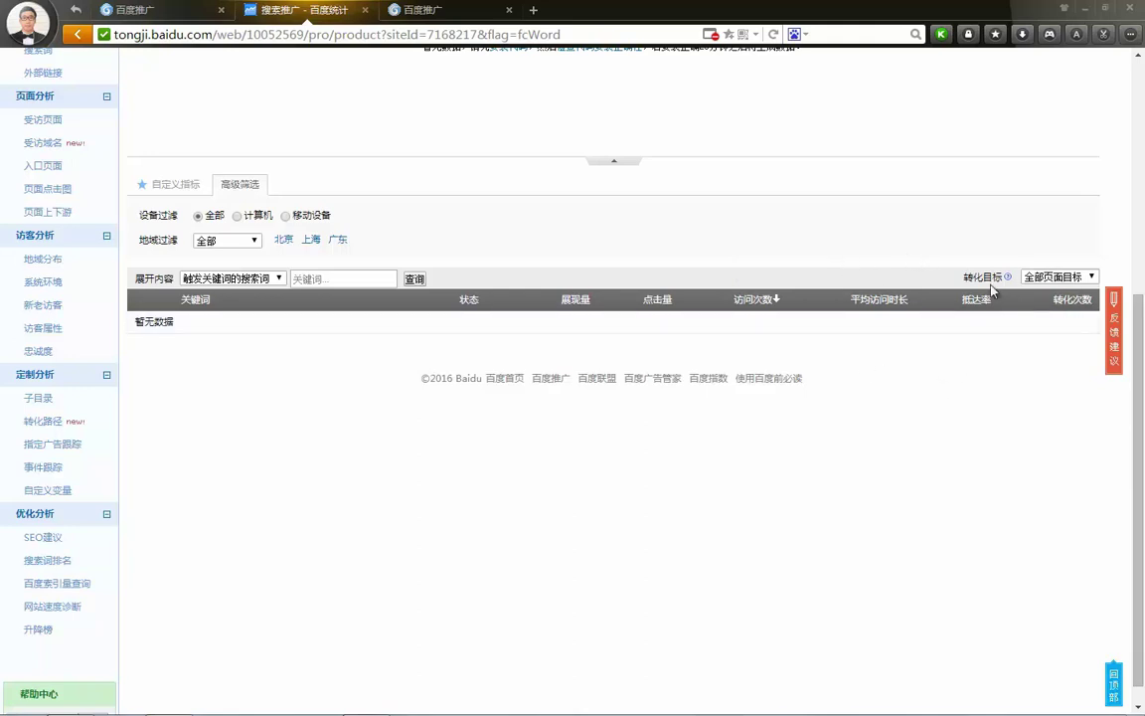
{"action": "scroll", "coordinate": [237, 239], "scroll_direction": "up", "scroll_amount": 1}
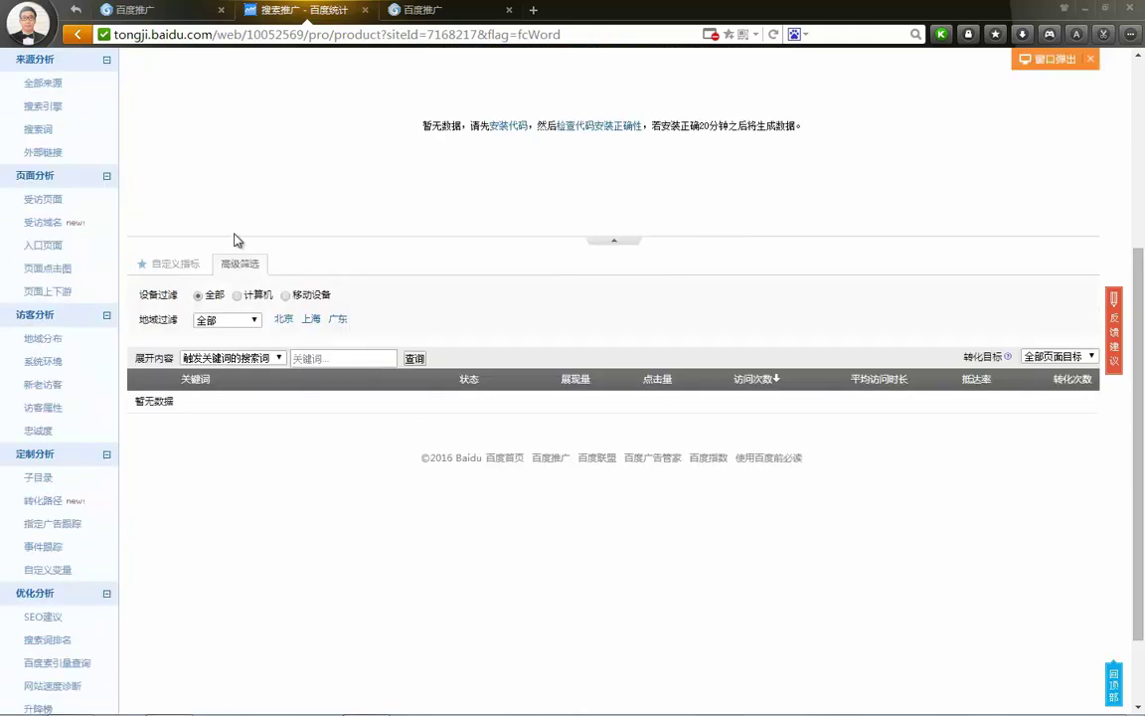
Replace visits (访问次数) with click-through rate (点击率) in the report's custom metrics and apply the selection
{"action": "left_click", "coordinate": [177, 263]}
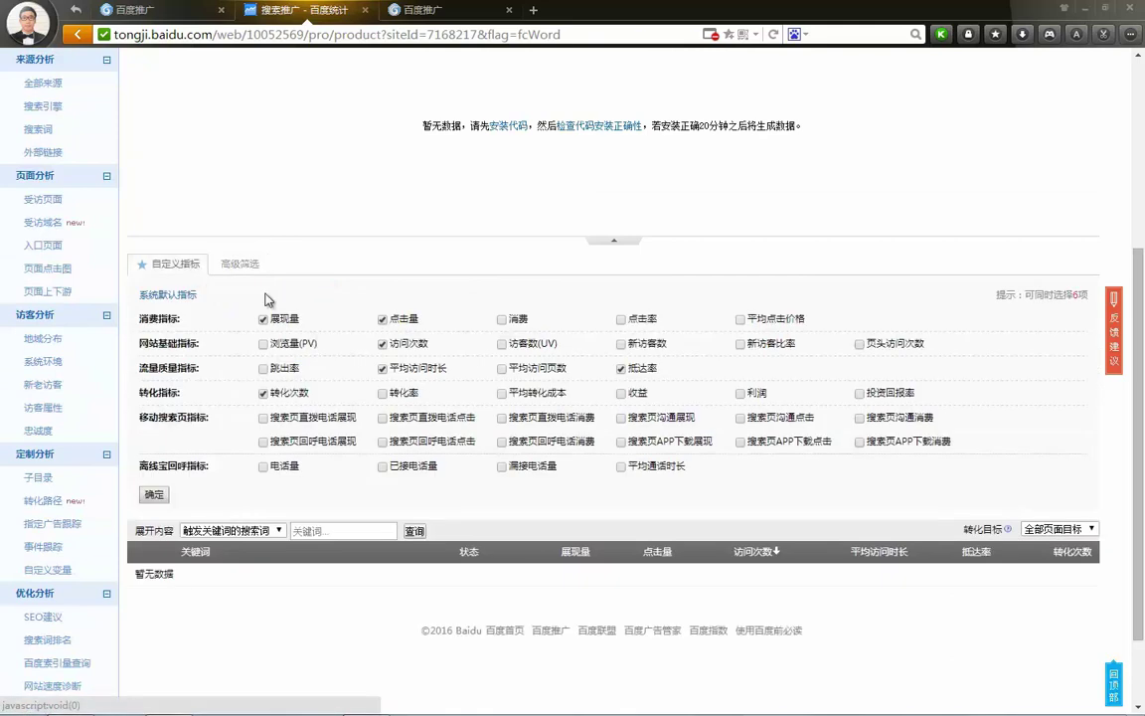
{"action": "left_click", "coordinate": [621, 318]}
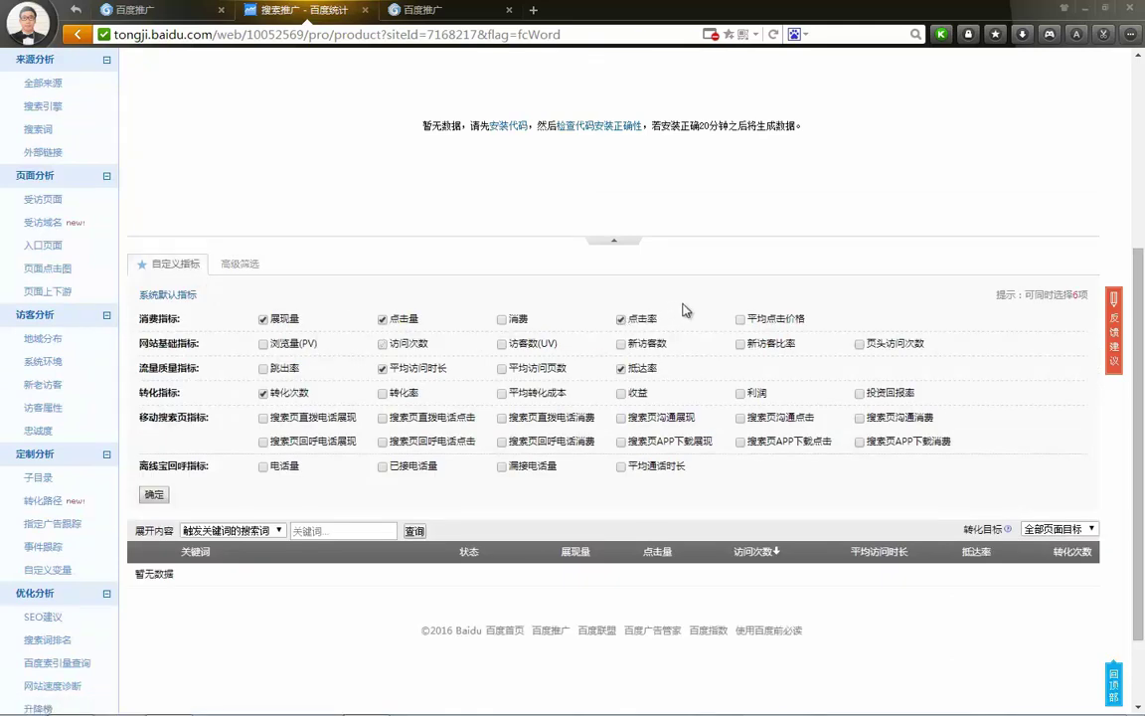
{"action": "left_click", "coordinate": [155, 494]}
{"action": "scroll", "coordinate": [491, 502], "scroll_direction": "down", "scroll_amount": 1}
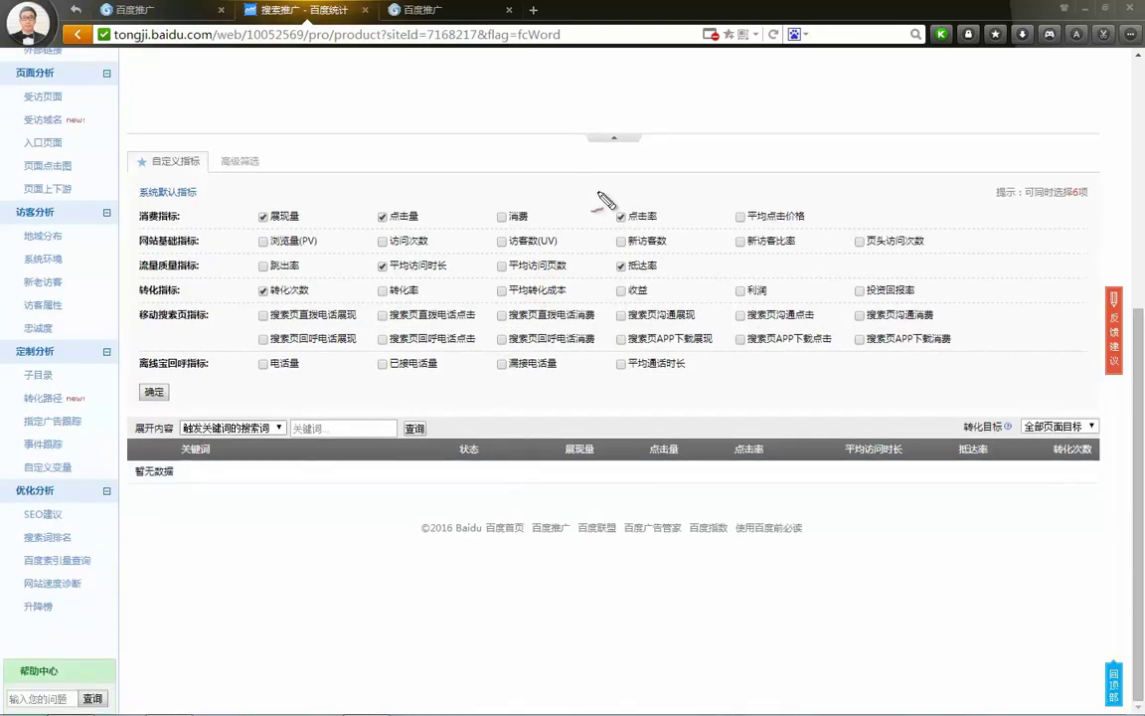
{"action": "mouse_move", "coordinate": [726, 434]}
{"action": "left_mouse_down"}
{"action": "mouse_move", "coordinate": [761, 487]}
{"action": "mouse_move", "coordinate": [726, 403]}
{"action": "left_mouse_up"}
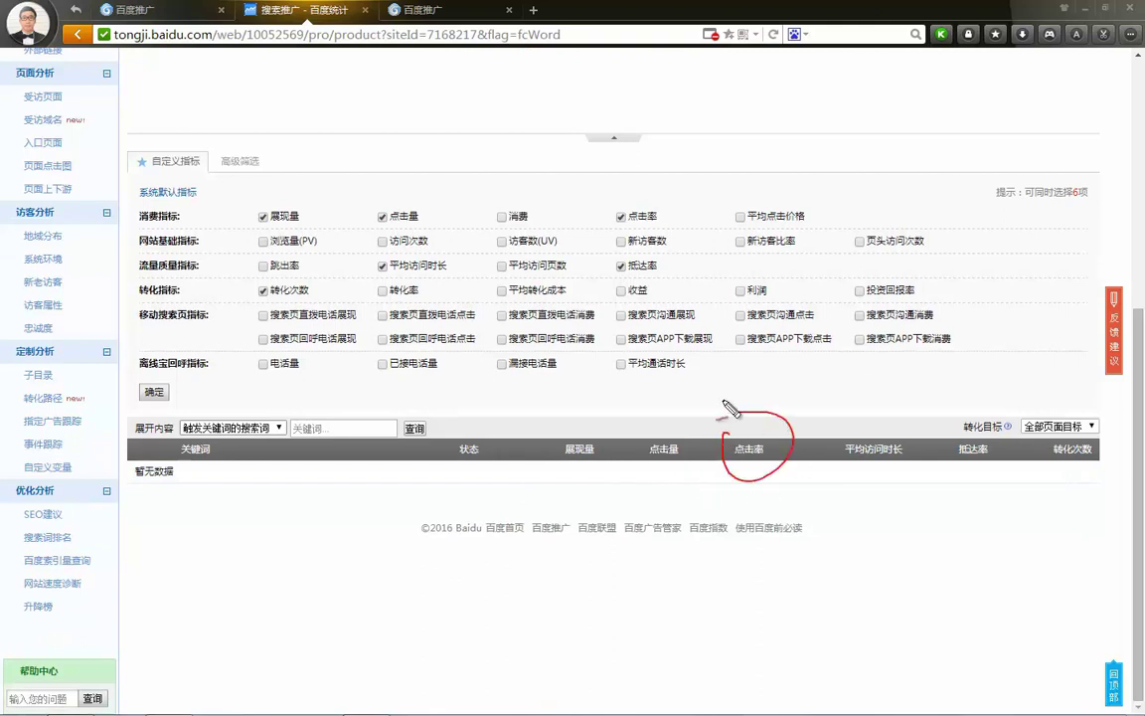
{"action": "key", "text": "Escape"}
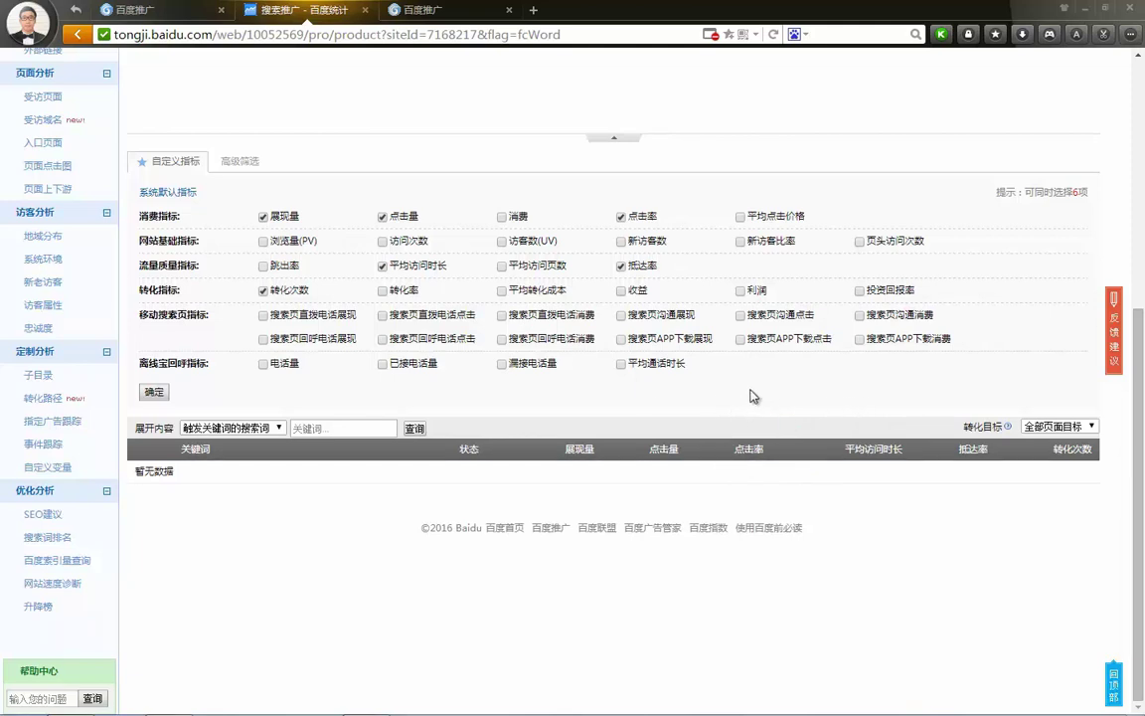
Switch to PowerPoint and show the slide titled 医疗必须统计的数据
{"action": "scroll", "coordinate": [750, 396], "scroll_direction": "up", "scroll_amount": 5}
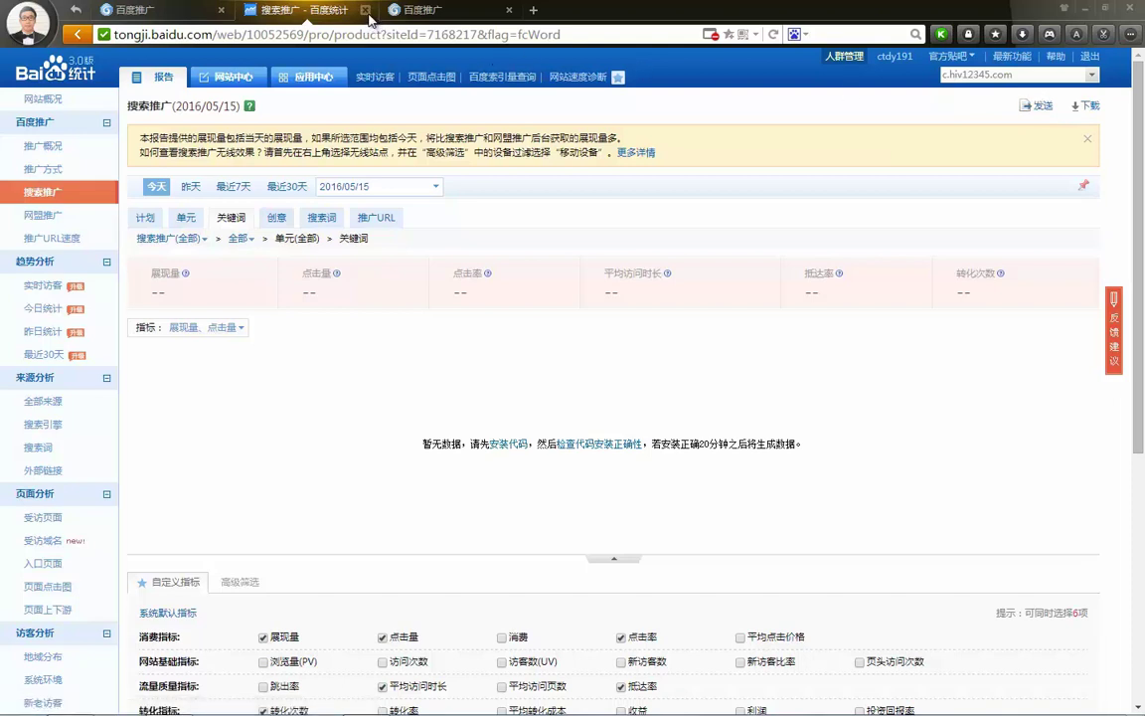
{"action": "double_click", "coordinate": [329, 10]}
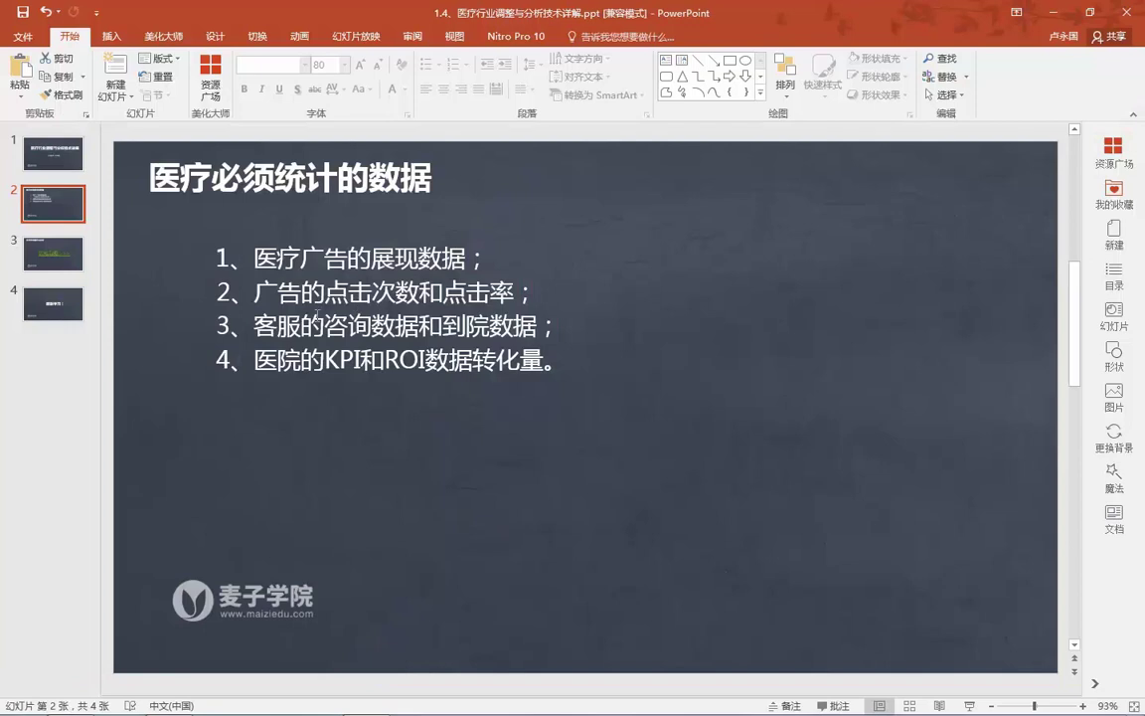
Switch to the browser and open the search term report (搜索词报告) in Baidu Tuiguang
{"action": "left_click", "coordinate": [1052, 22]}
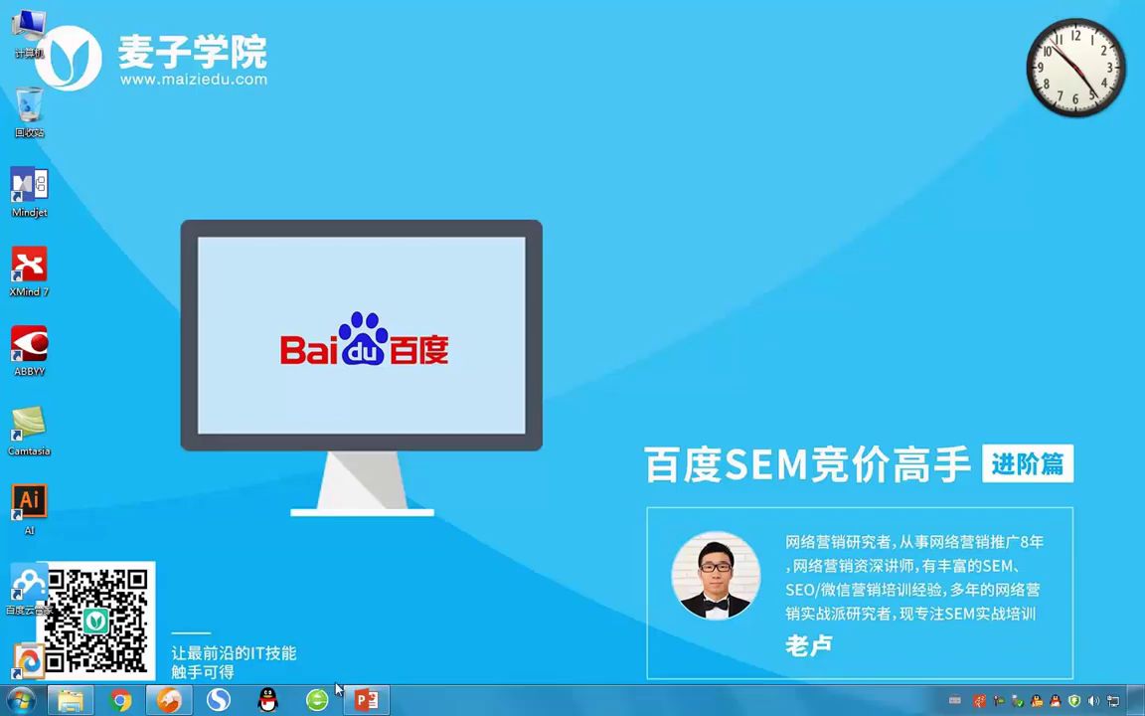
{"action": "mouse_move", "coordinate": [169, 701]}
{"action": "left_click", "coordinate": [159, 557]}
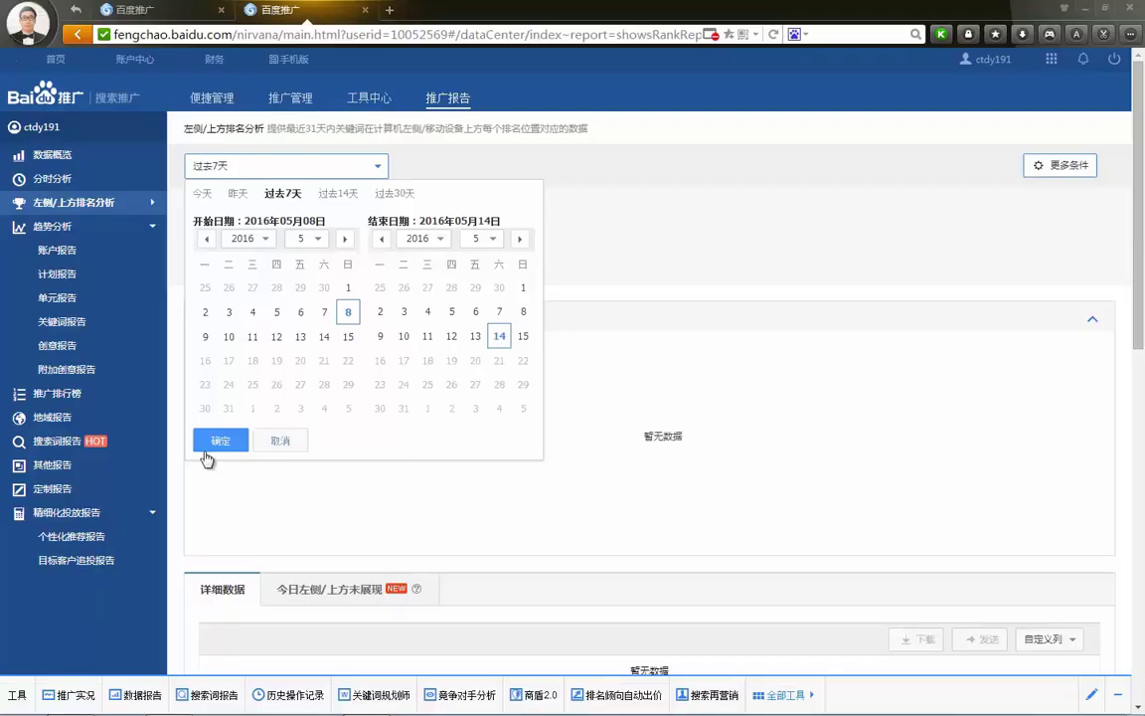
{"action": "left_click", "coordinate": [82, 440]}
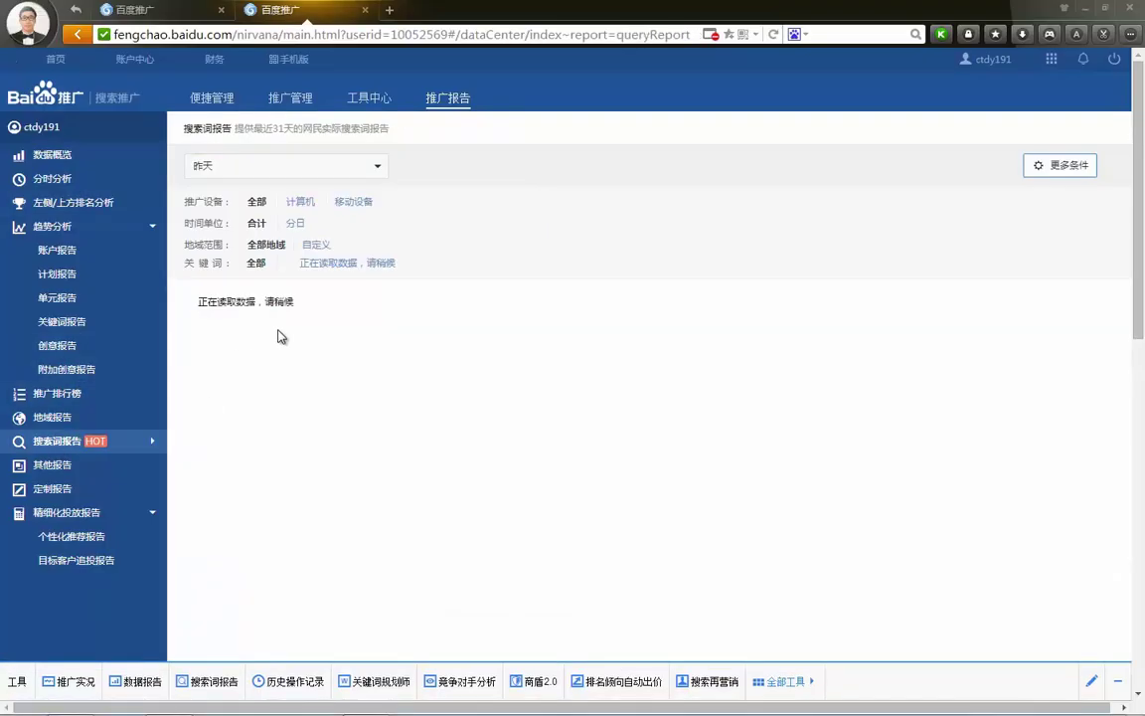
Switch to PowerPoint and highlight KPI and ROI in turn in the fourth item of the 医疗必须统计的数据 slide
{"action": "left_click", "coordinate": [1086, 12]}
{"action": "mouse_move", "coordinate": [366, 696]}
{"action": "left_click", "coordinate": [396, 614]}
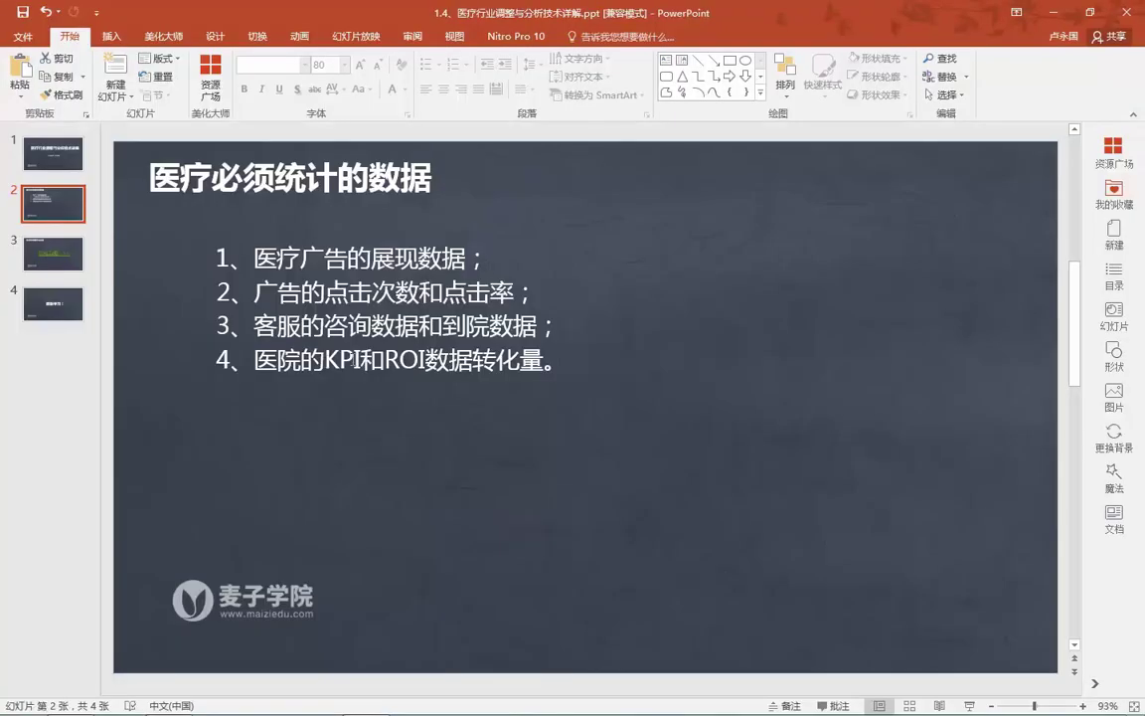
{"action": "left_click", "coordinate": [341, 363]}
{"action": "double_click", "coordinate": [341, 363]}
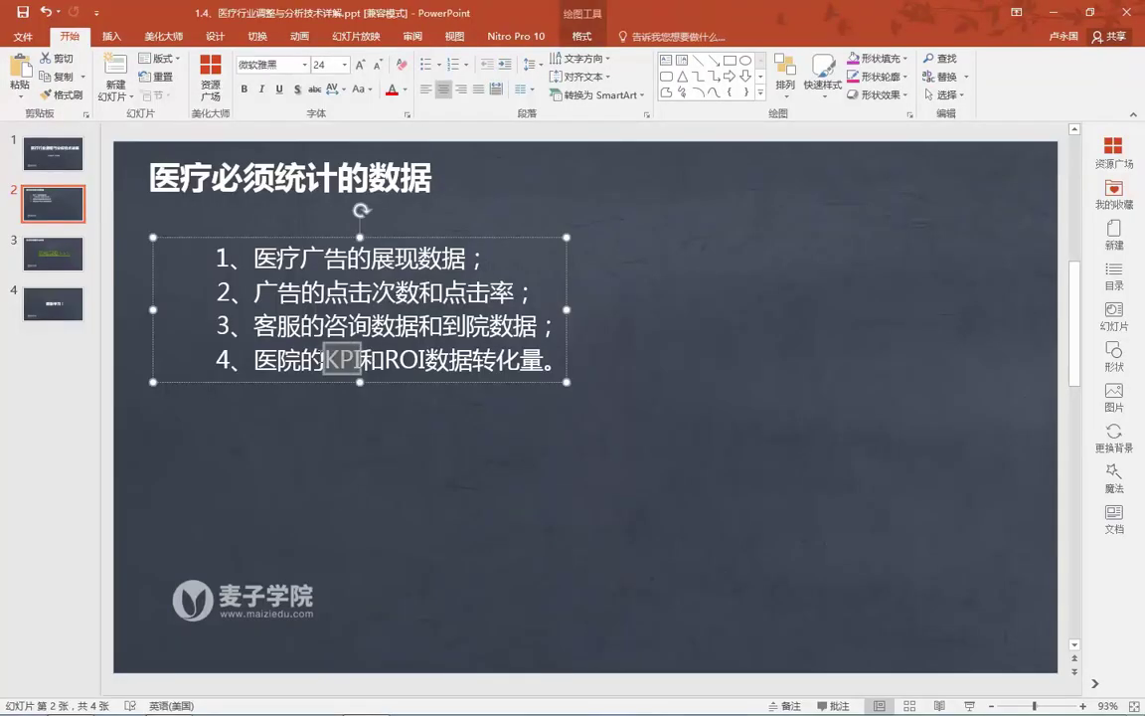
{"action": "left_click_drag", "start_coordinate": [384, 360], "coordinate": [426, 358]}
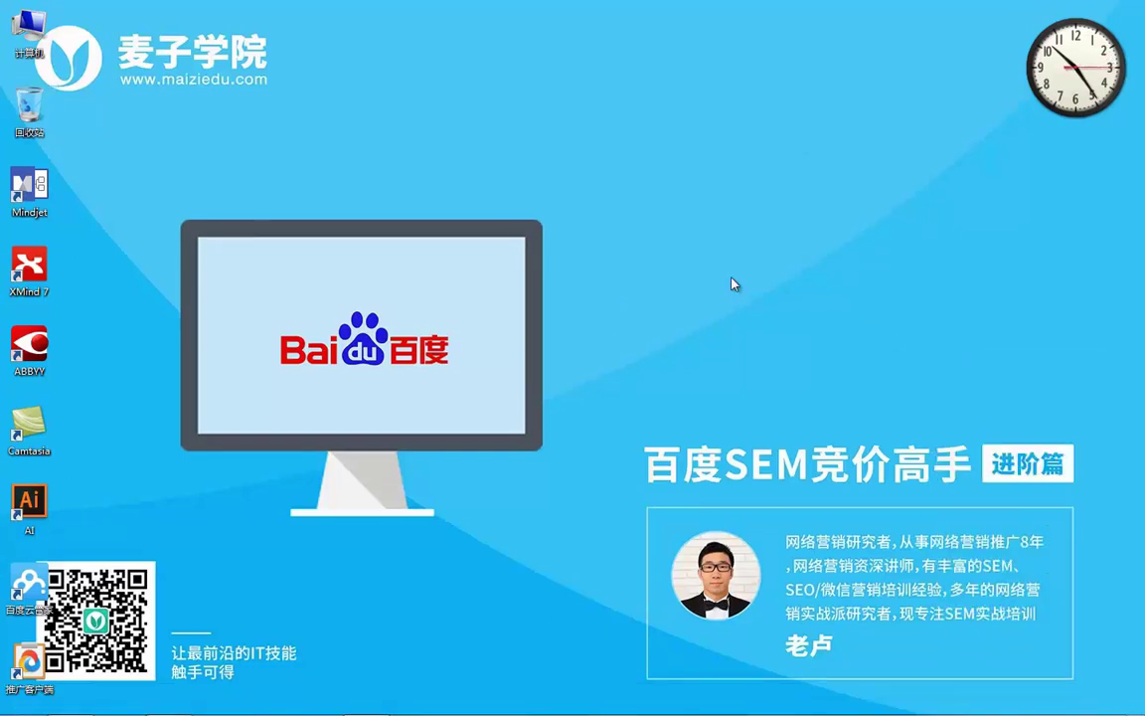
Check the search term report in the browser once more and return to the PowerPoint presentation
{"action": "mouse_move", "coordinate": [263, 702]}
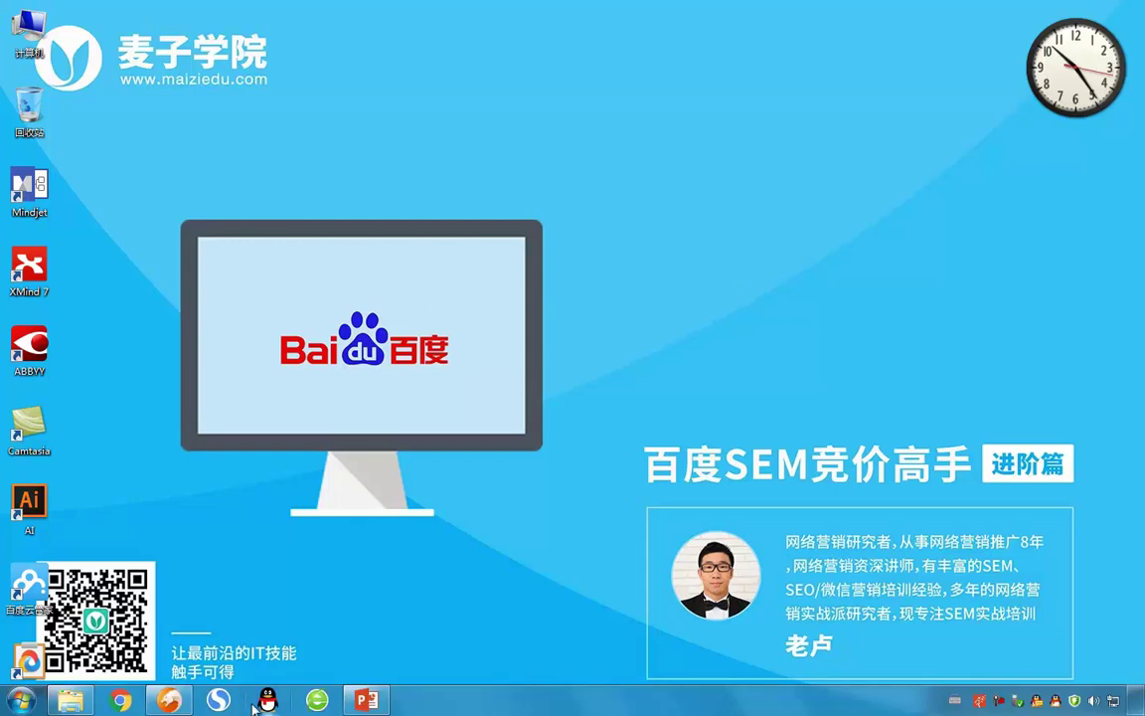
{"action": "left_click", "coordinate": [169, 701]}
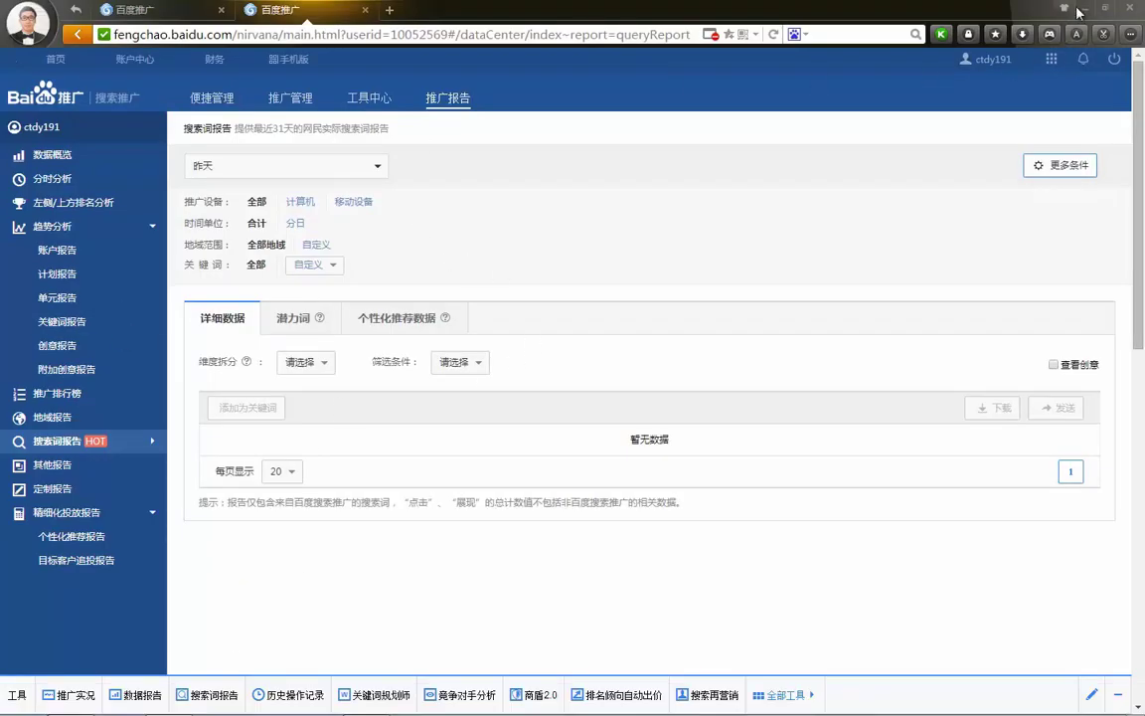
{"action": "left_click", "coordinate": [1079, 12]}
{"action": "left_click", "coordinate": [366, 696]}
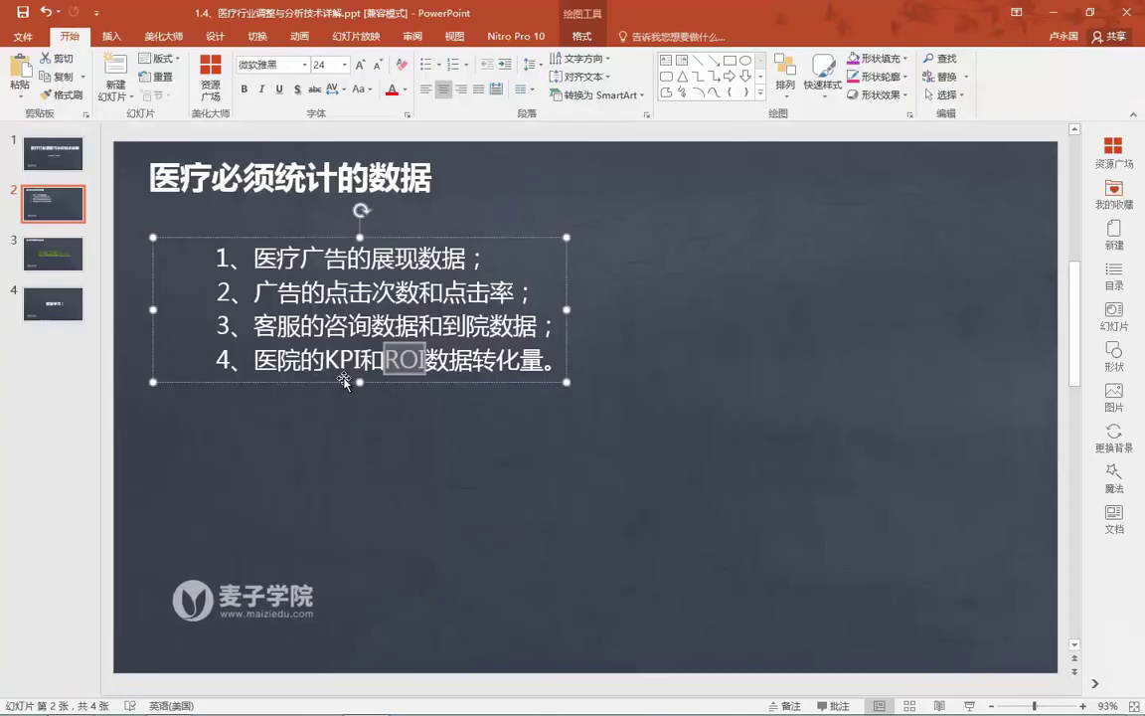
Present the 用思维导图优化分析 slide as a slide show and open its linked mind map (思维导图) in MindManager
{"action": "left_click", "coordinate": [47, 255]}
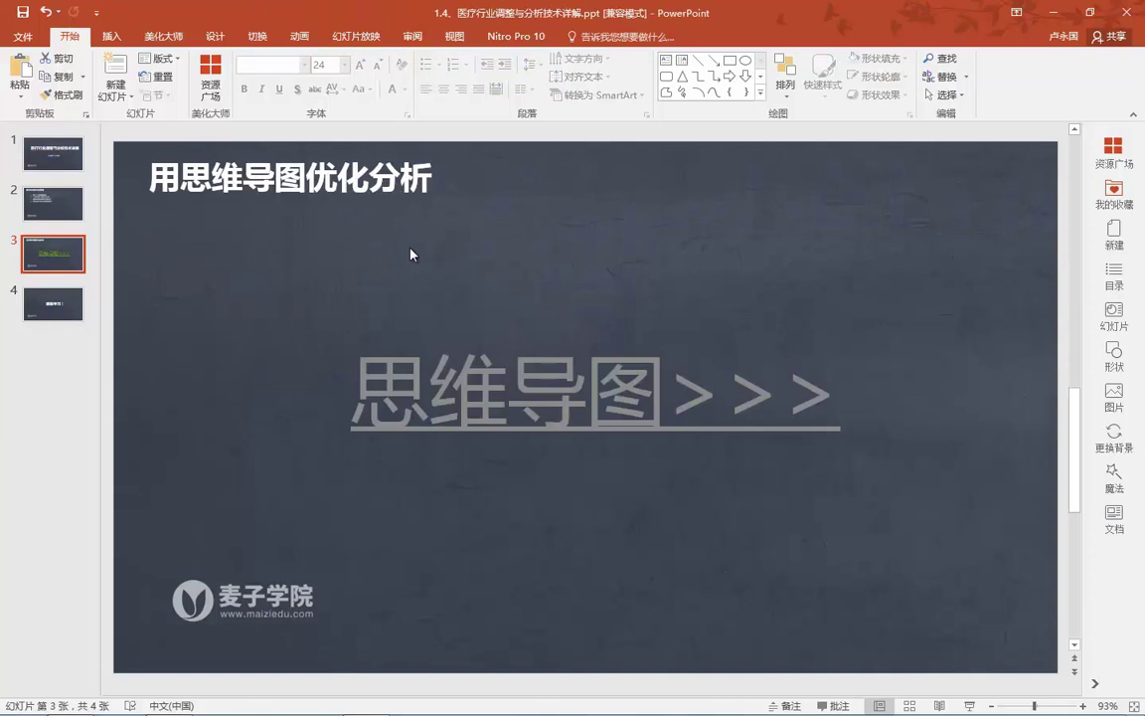
{"action": "left_click", "coordinate": [490, 284]}
{"action": "key", "text": "shift+F5"}
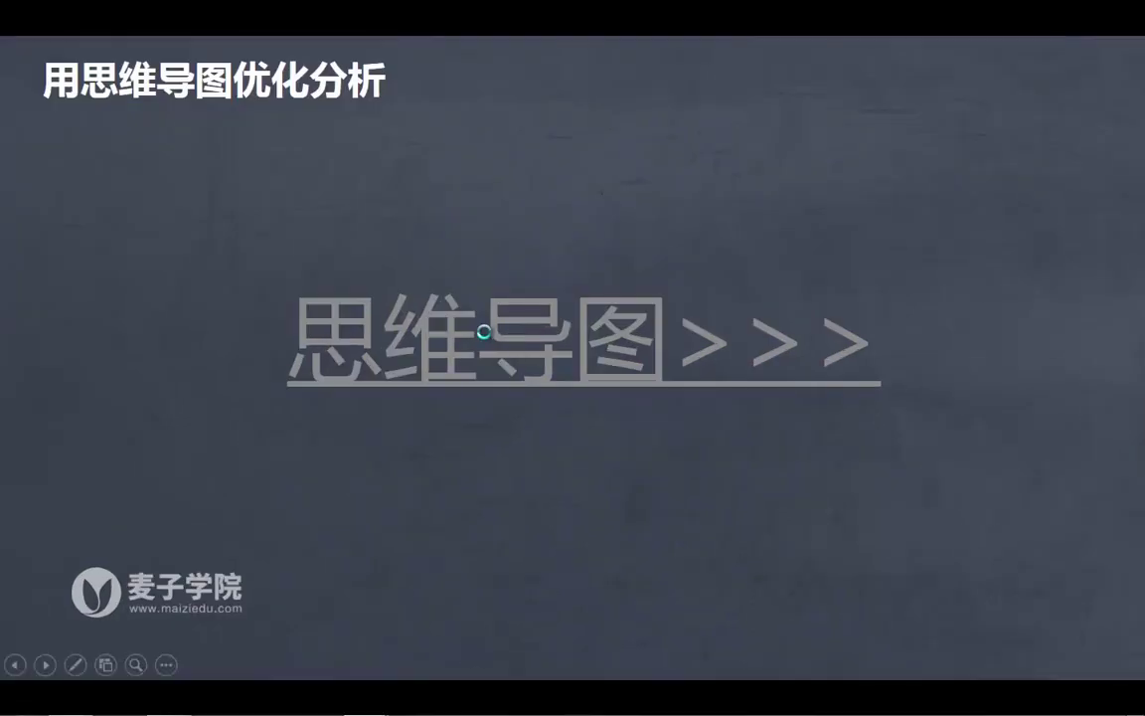
{"action": "left_click", "coordinate": [651, 475]}
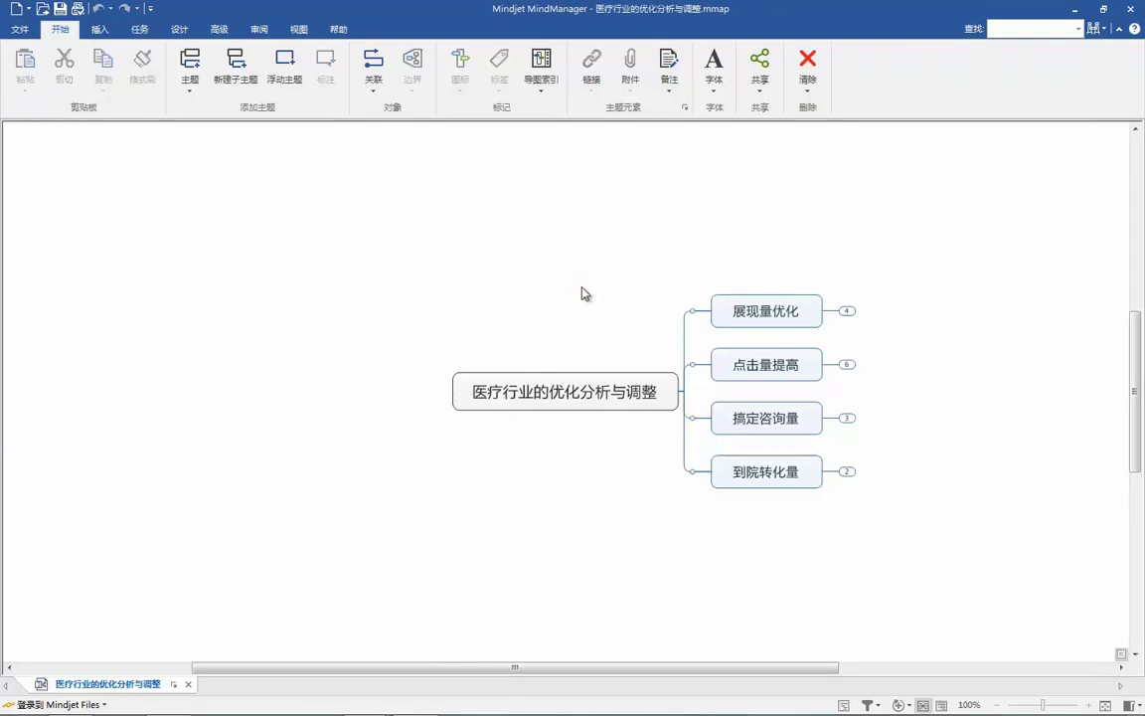
Shift the mind map's central topic to the left and expand the 展现量优化 branch
{"action": "left_click_drag", "start_coordinate": [600, 391], "coordinate": [340, 391]}
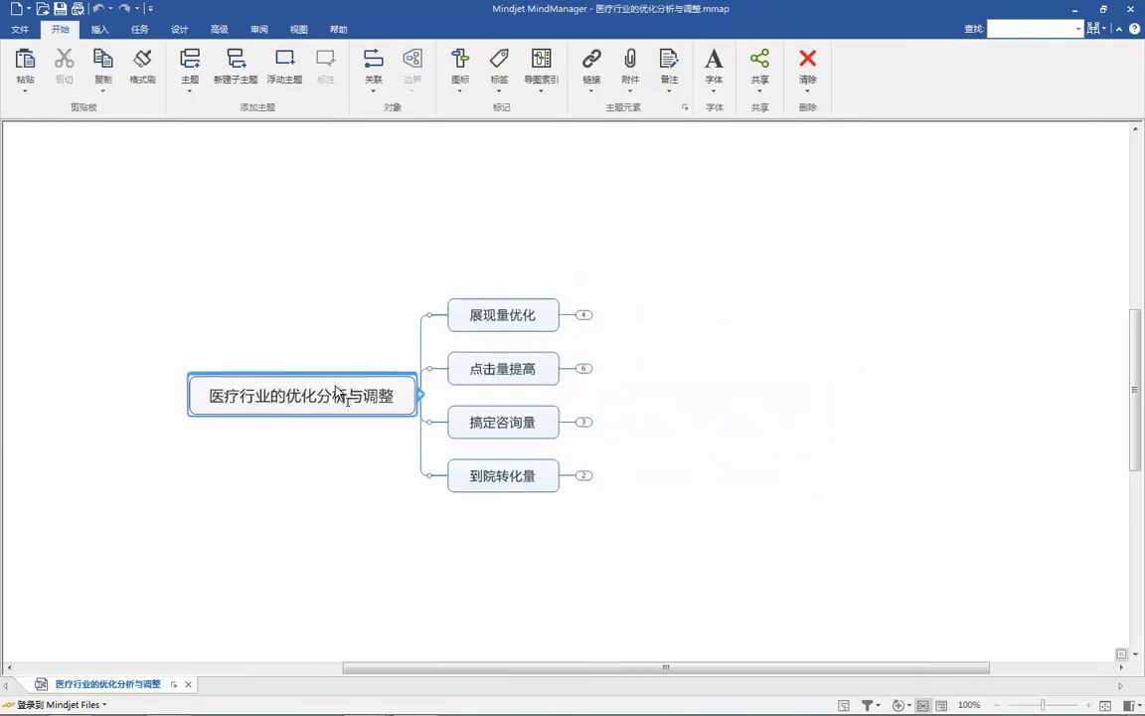
{"action": "left_click", "coordinate": [582, 315]}
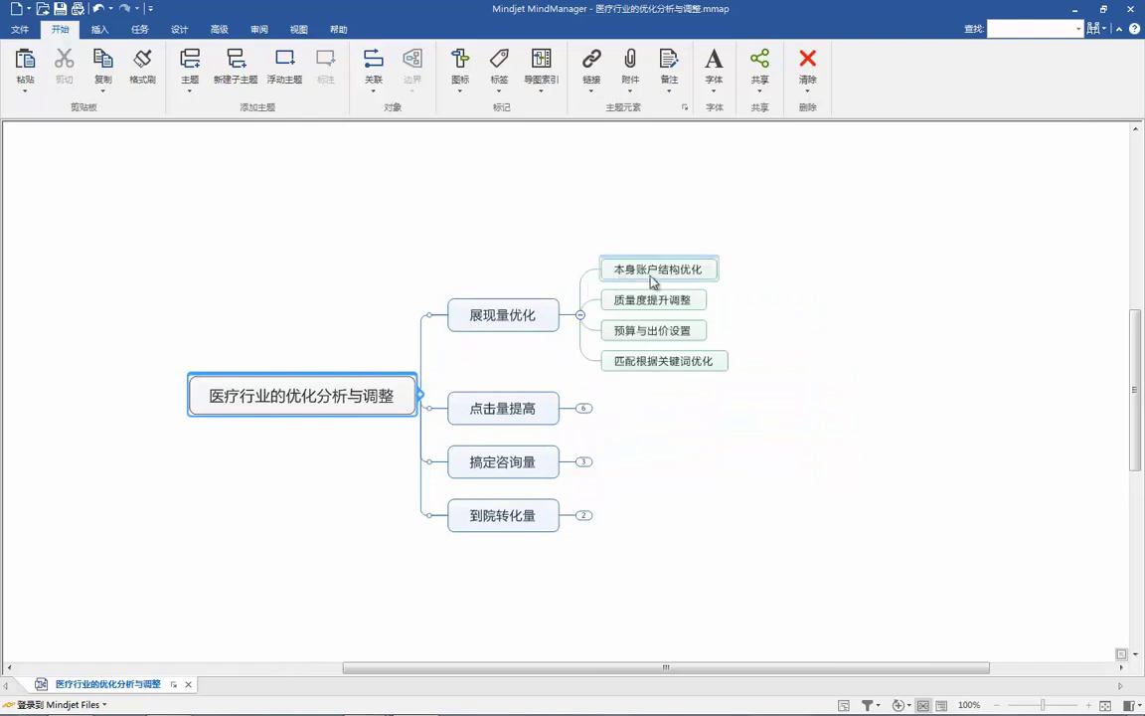
{"action": "left_click", "coordinate": [1076, 14]}
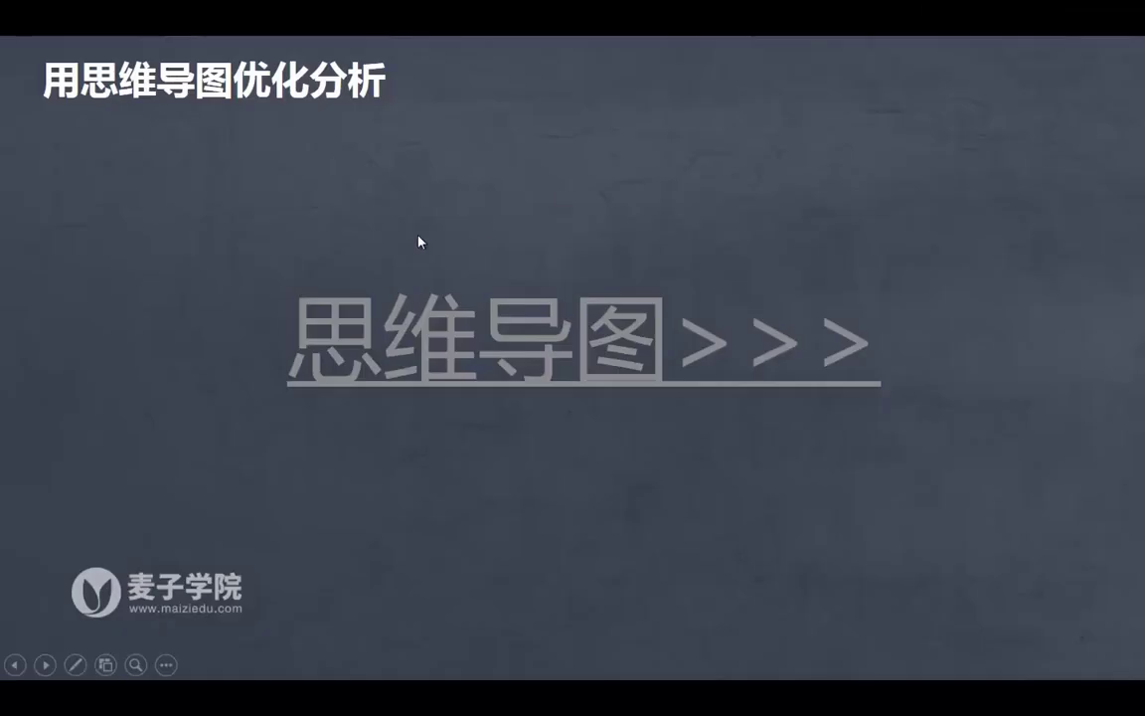
End the slide show, switch to the browser and open the 麦子培训 campaign in promotion management (推广管理)
{"action": "key", "text": "Escape"}
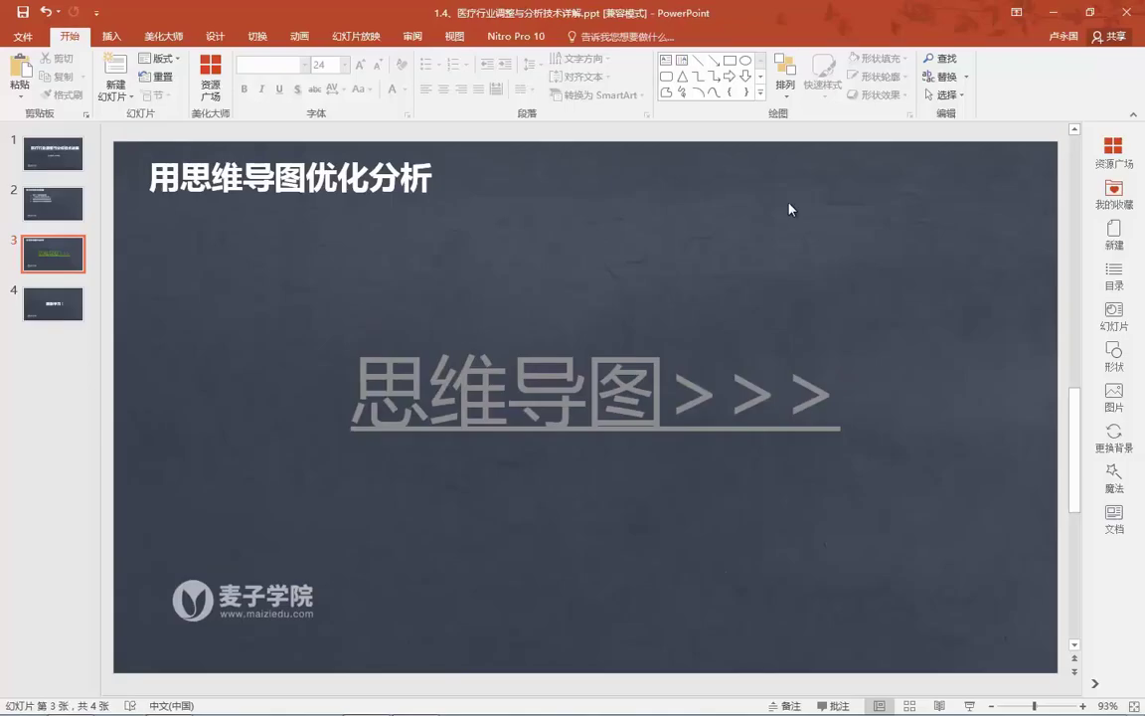
{"action": "left_click", "coordinate": [1054, 12]}
{"action": "left_click", "coordinate": [192, 704]}
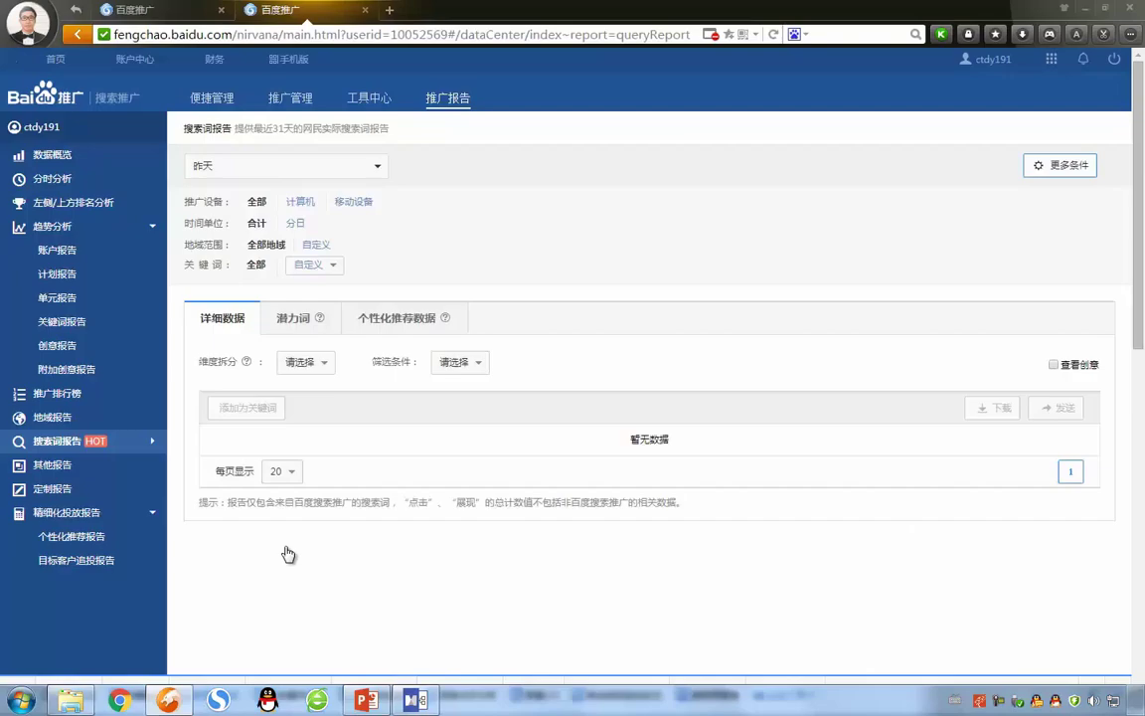
{"action": "left_click", "coordinate": [278, 100]}
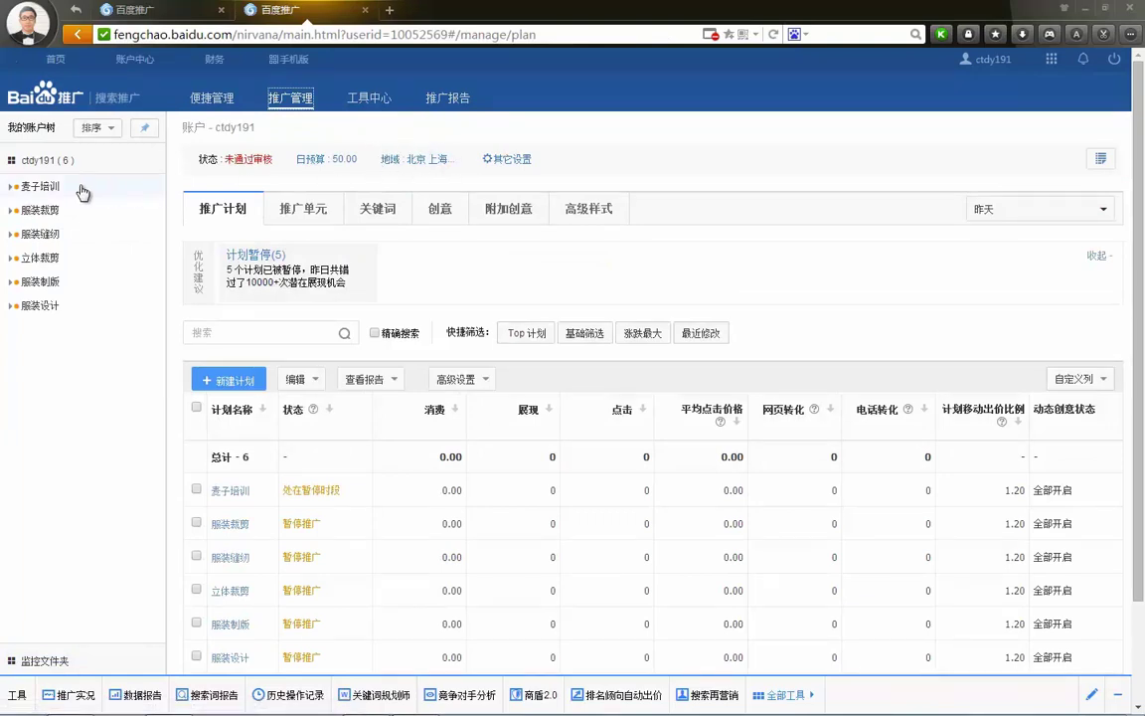
{"action": "left_click", "coordinate": [48, 186]}
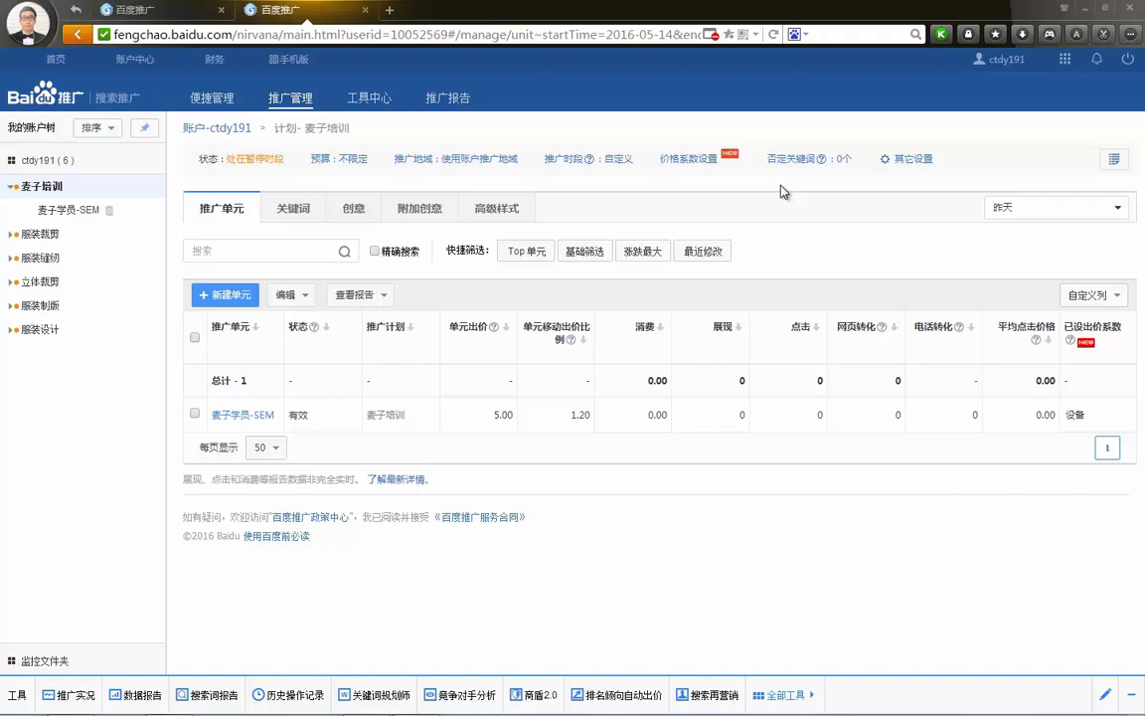
Open the advanced styles (高级样式) page, review 第三方评价, 微博附加创意 and 新凤巢视频, and close it
{"action": "left_click", "coordinate": [511, 210]}
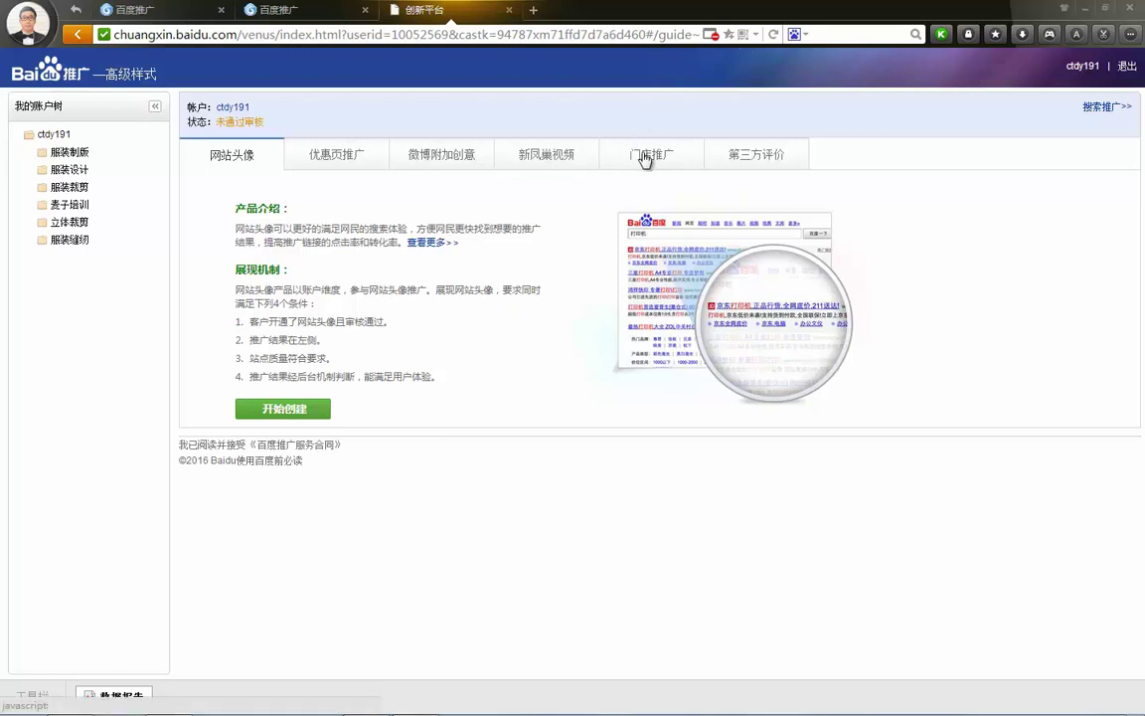
{"action": "left_click", "coordinate": [736, 161]}
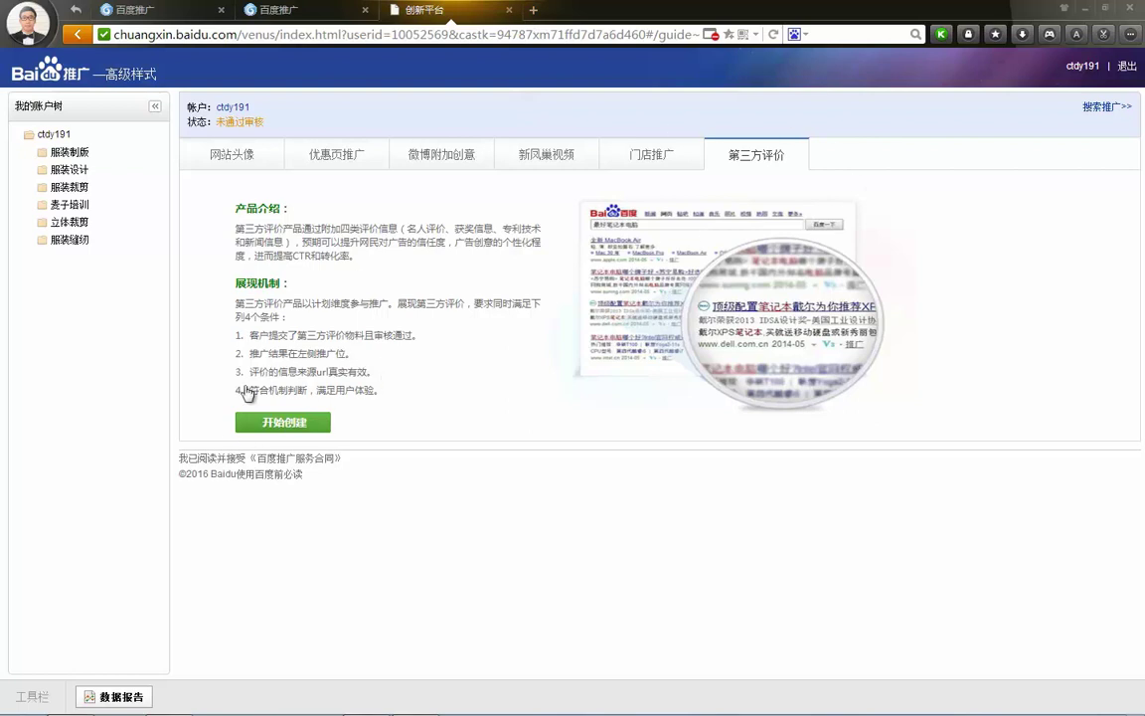
{"action": "left_click", "coordinate": [437, 161]}
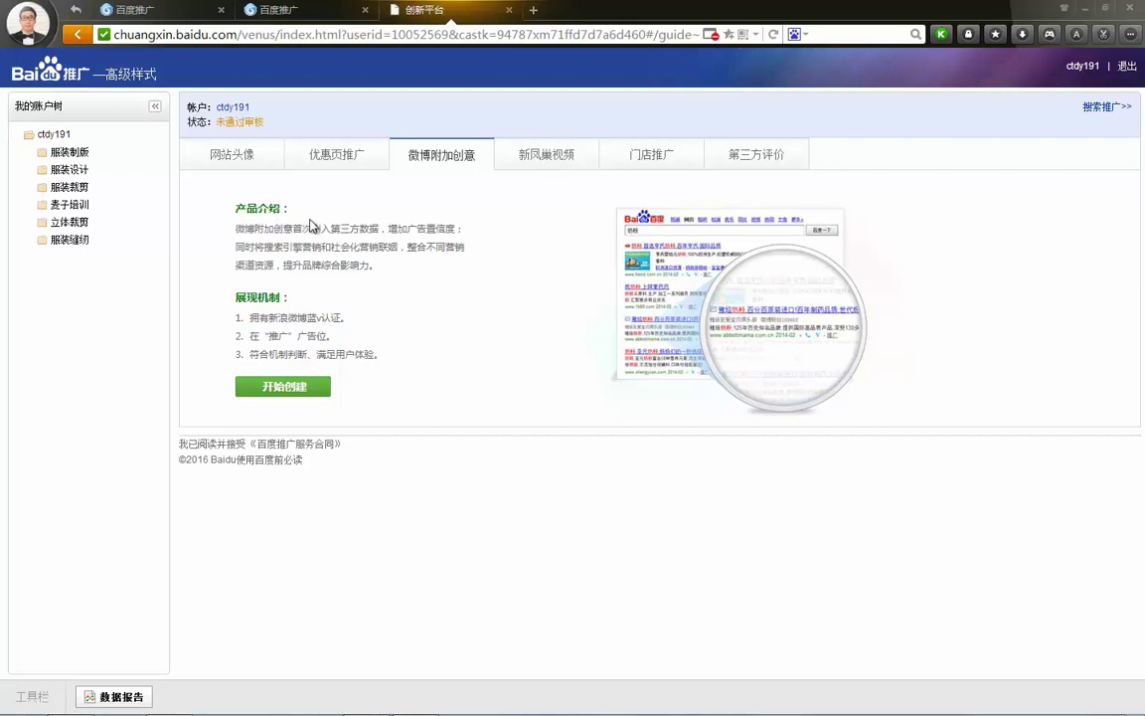
{"action": "left_click", "coordinate": [560, 159]}
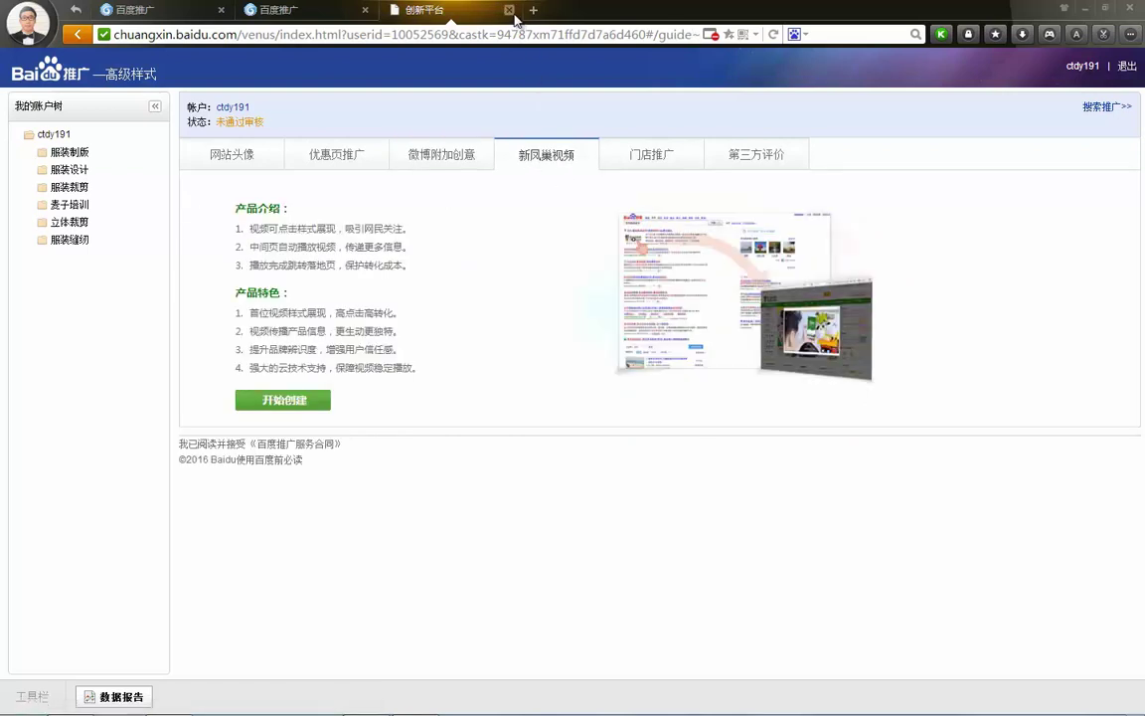
{"action": "left_click", "coordinate": [509, 10]}
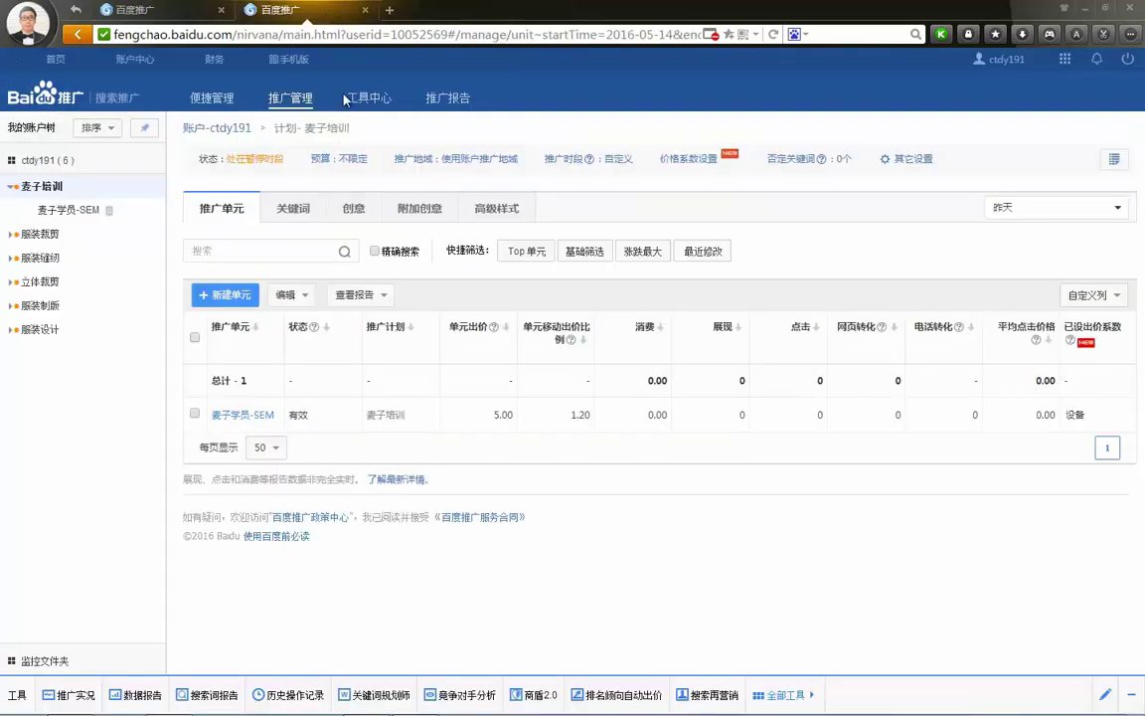
Examine the 麦子培训 campaign's additional creatives (附加创意), covering the active and recommended styles
{"action": "left_click", "coordinate": [417, 213]}
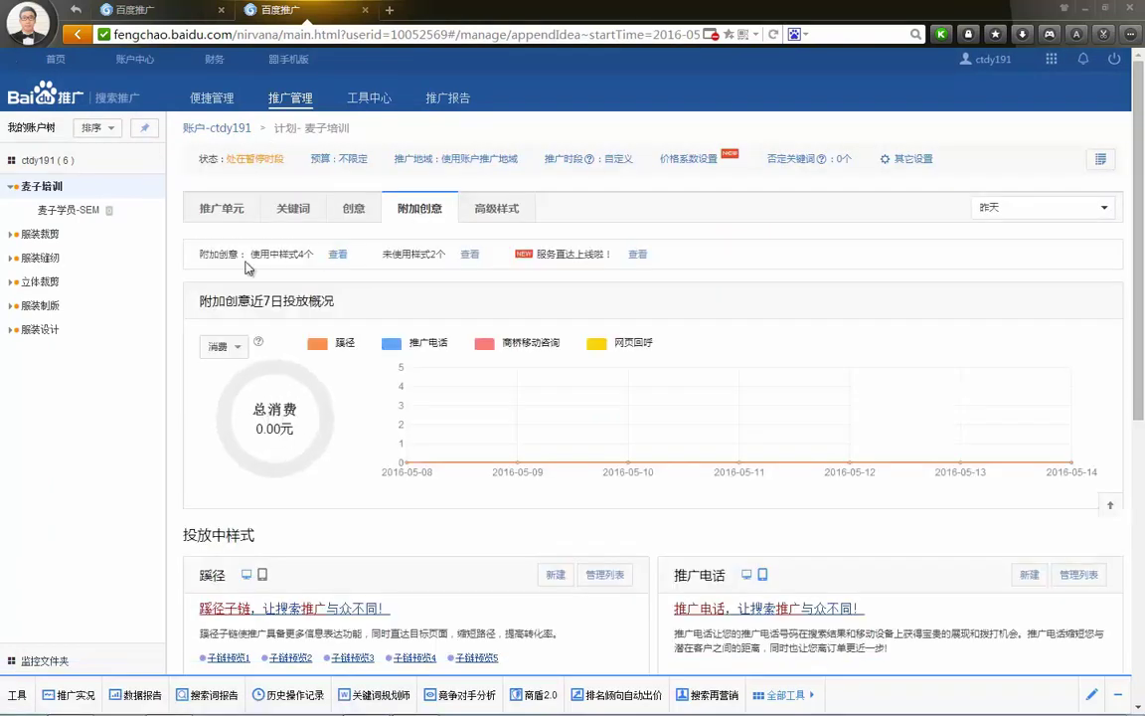
{"action": "scroll", "coordinate": [329, 301], "scroll_direction": "down", "scroll_amount": 3}
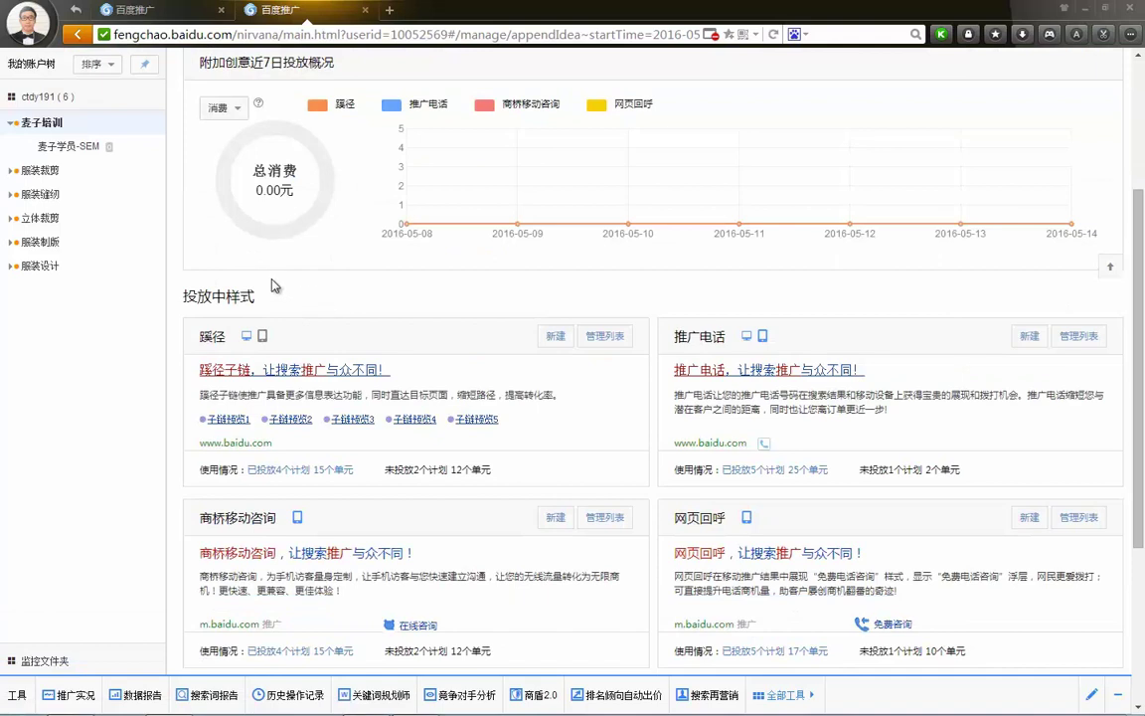
{"action": "scroll", "coordinate": [274, 285], "scroll_direction": "down", "scroll_amount": 2}
{"action": "scroll", "coordinate": [517, 229], "scroll_direction": "down", "scroll_amount": 2}
{"action": "scroll", "coordinate": [617, 203], "scroll_direction": "up", "scroll_amount": 2}
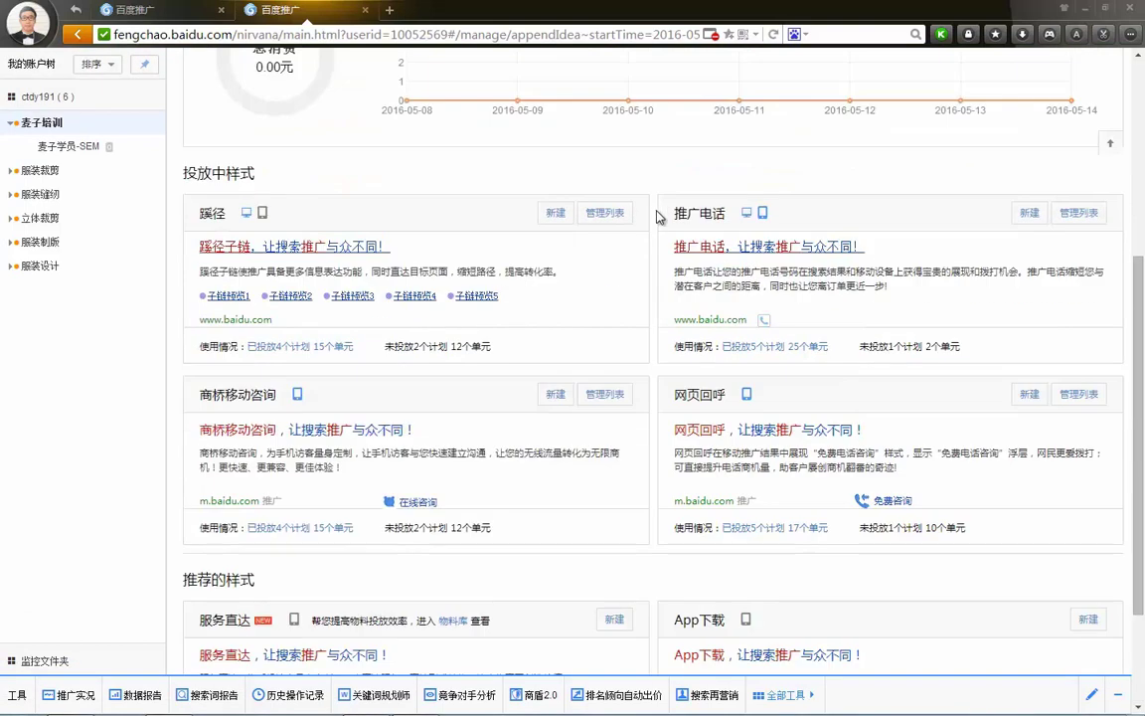
{"action": "scroll", "coordinate": [676, 214], "scroll_direction": "down", "scroll_amount": 2}
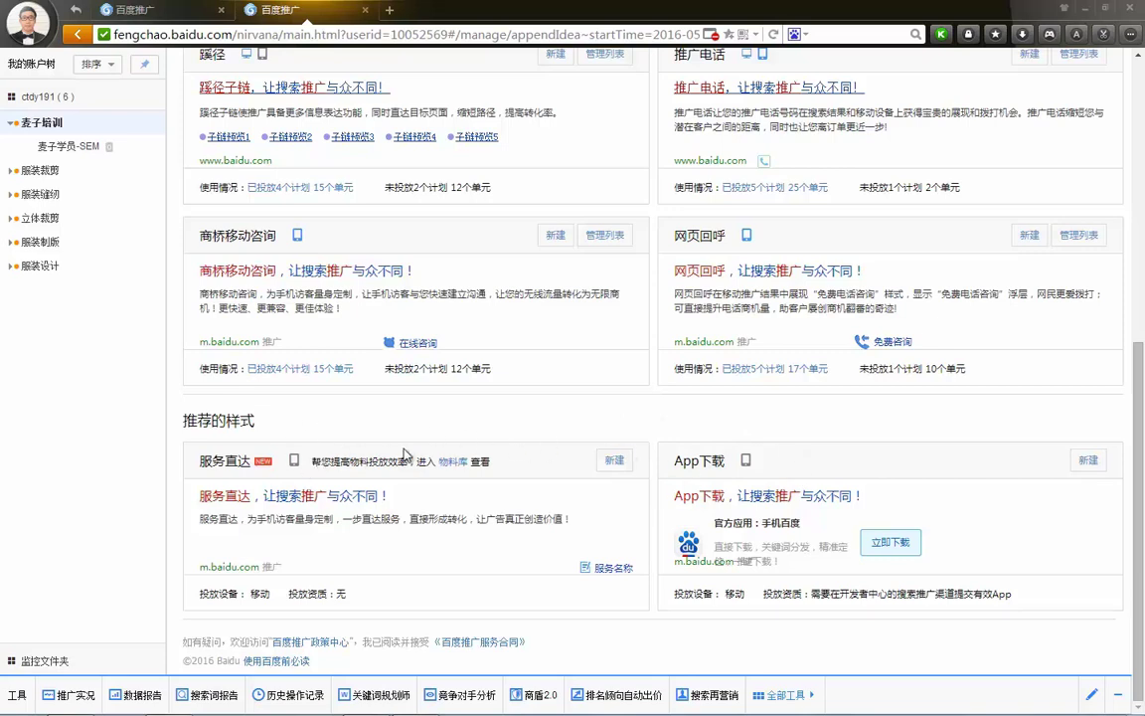
{"action": "scroll", "coordinate": [405, 454], "scroll_direction": "up", "scroll_amount": 6}
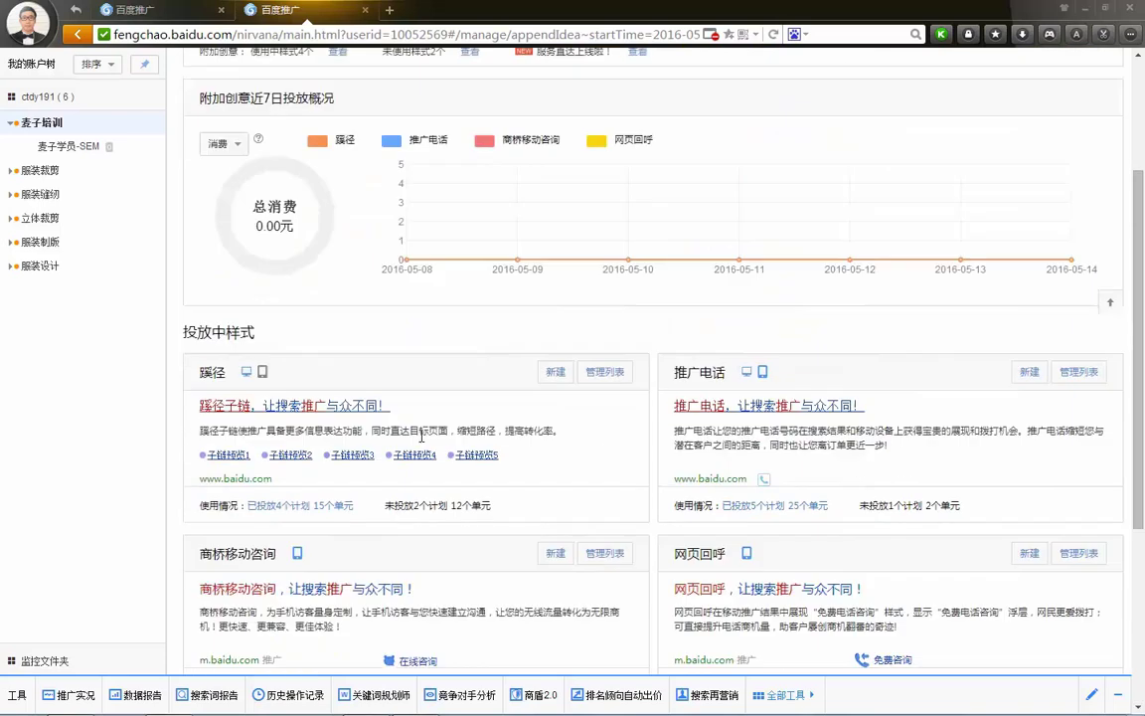
Review the campaign's creatives (创意), including its dynamic fragments (动态片段), and try to open the smart image library (智能图库)
{"action": "left_click", "coordinate": [355, 205]}
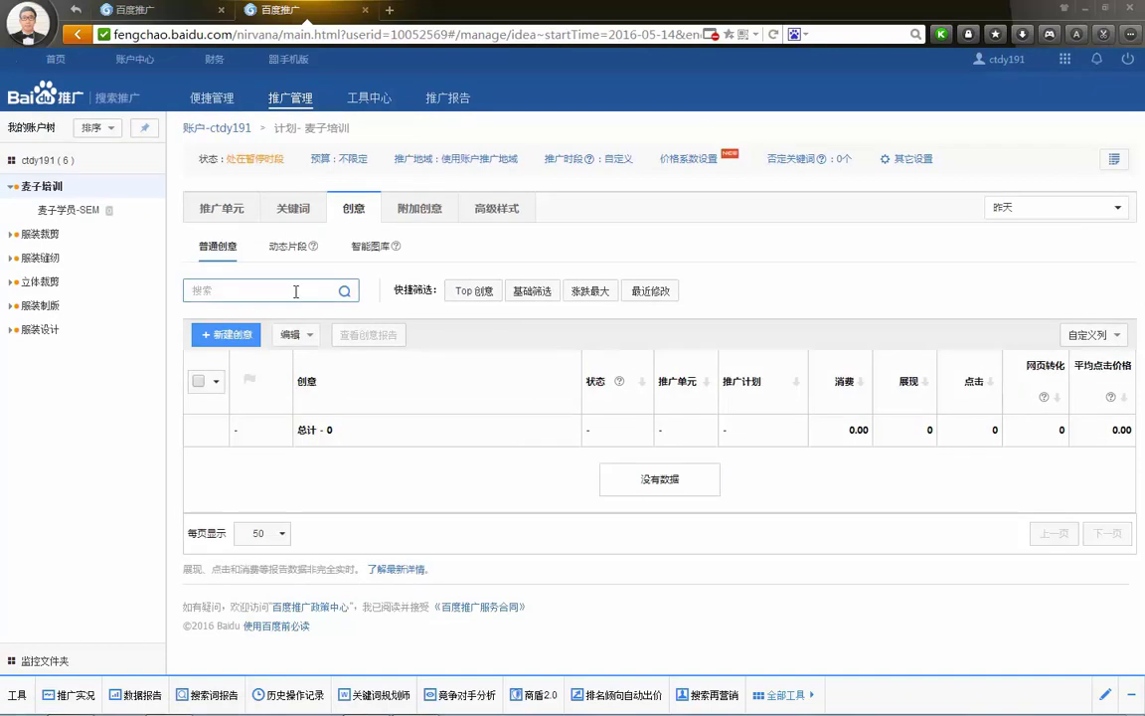
{"action": "left_click", "coordinate": [288, 246]}
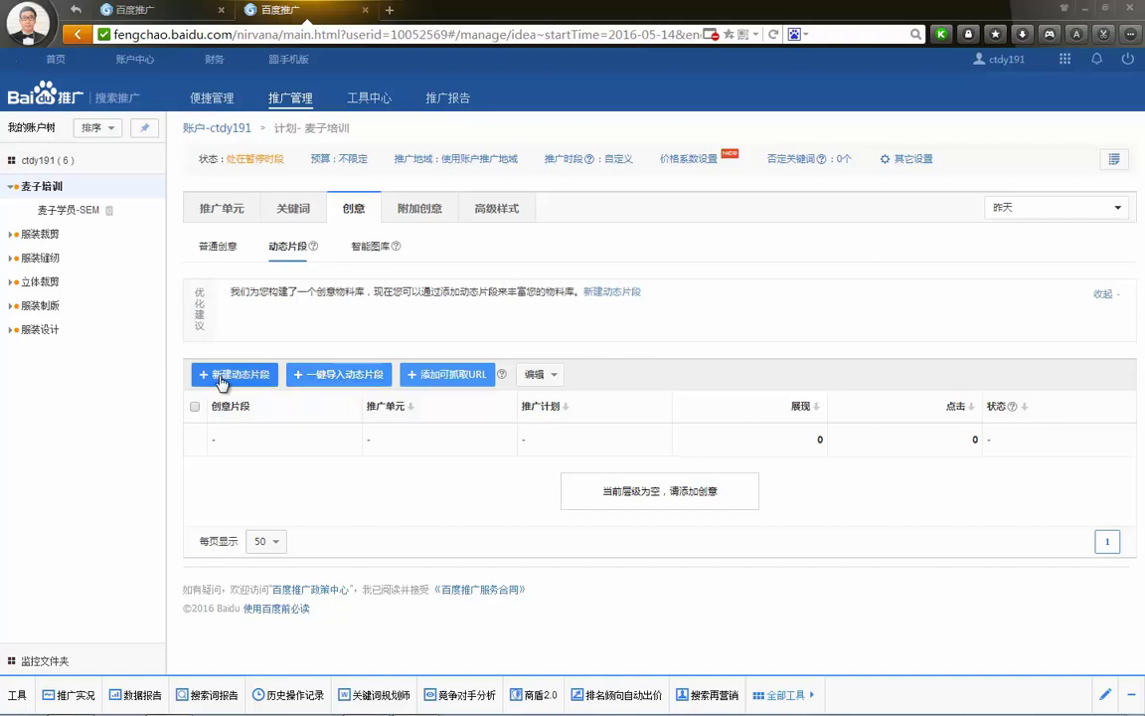
{"action": "left_click", "coordinate": [364, 247]}
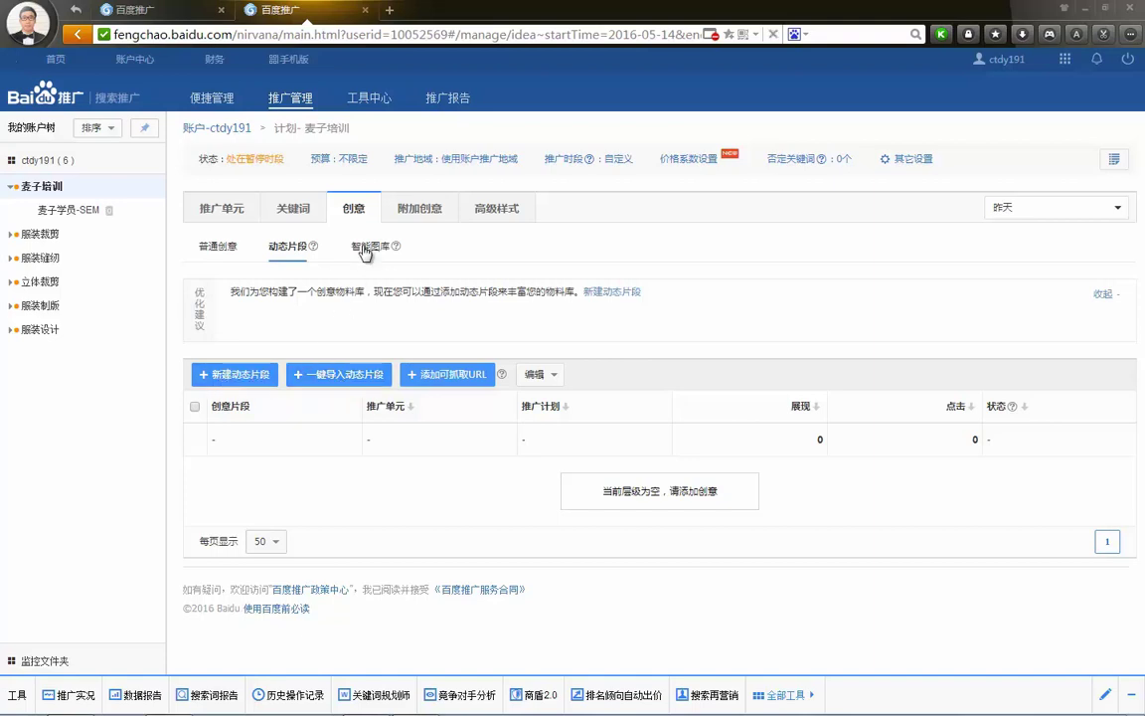
Show the campaign's keyword list (关键词) and switch to the mind map in MindManager
{"action": "left_click", "coordinate": [293, 208]}
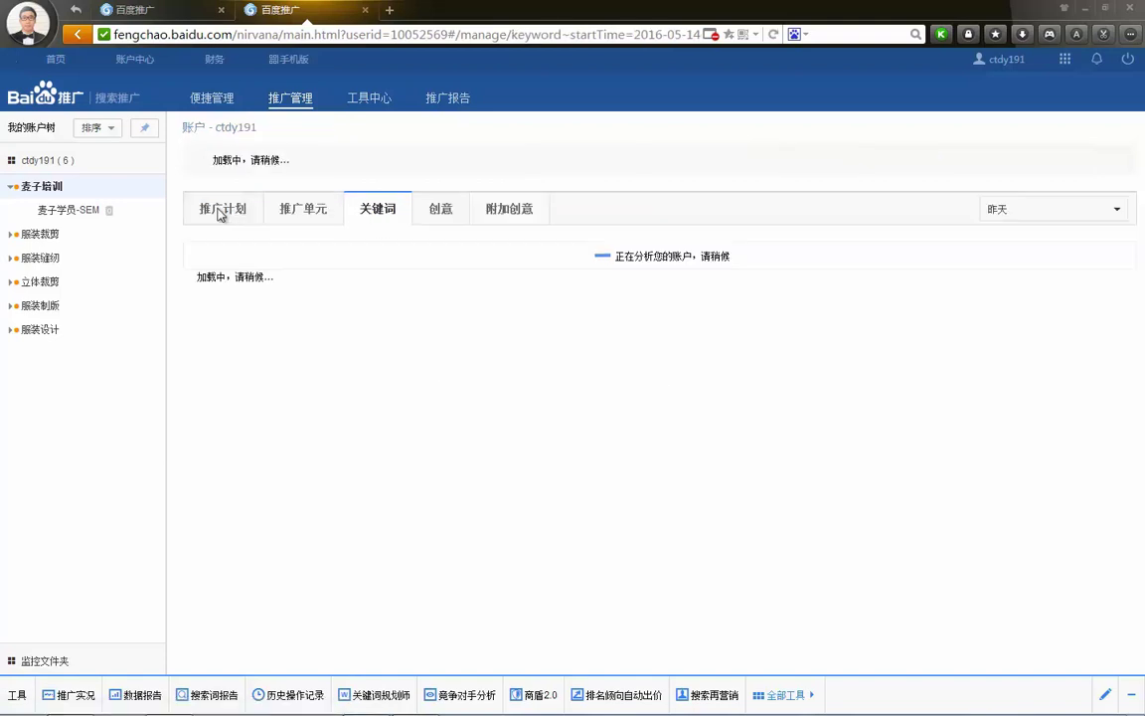
{"action": "mouse_move", "coordinate": [370, 701]}
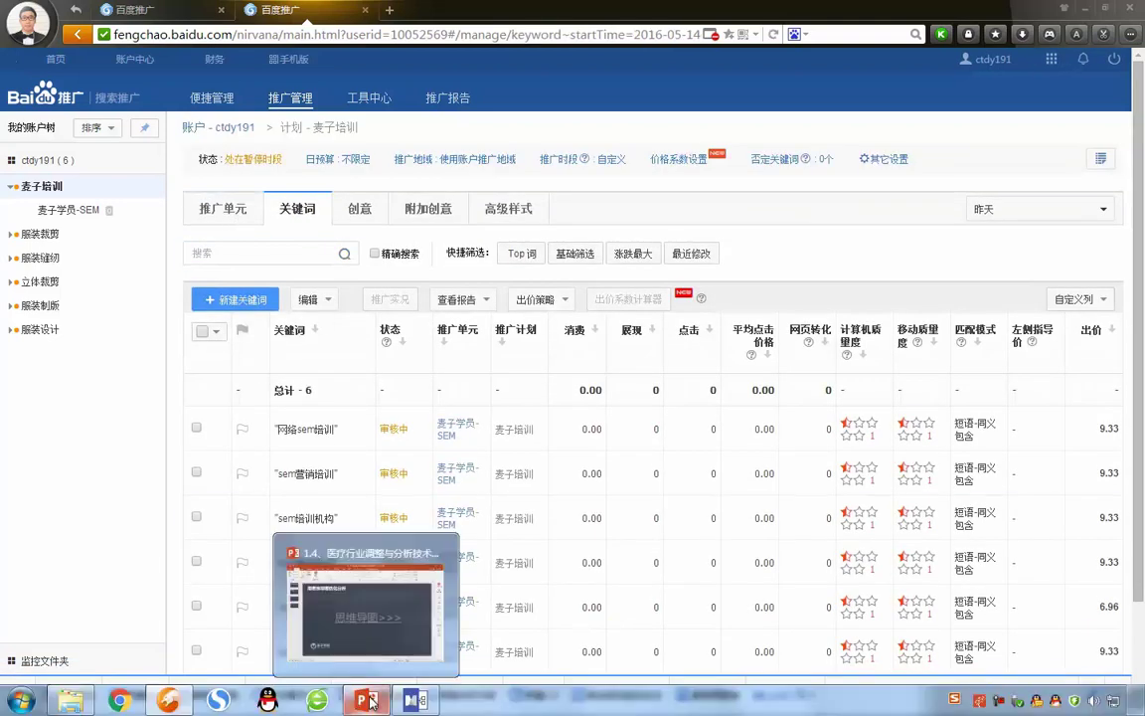
{"action": "left_click", "coordinate": [414, 701]}
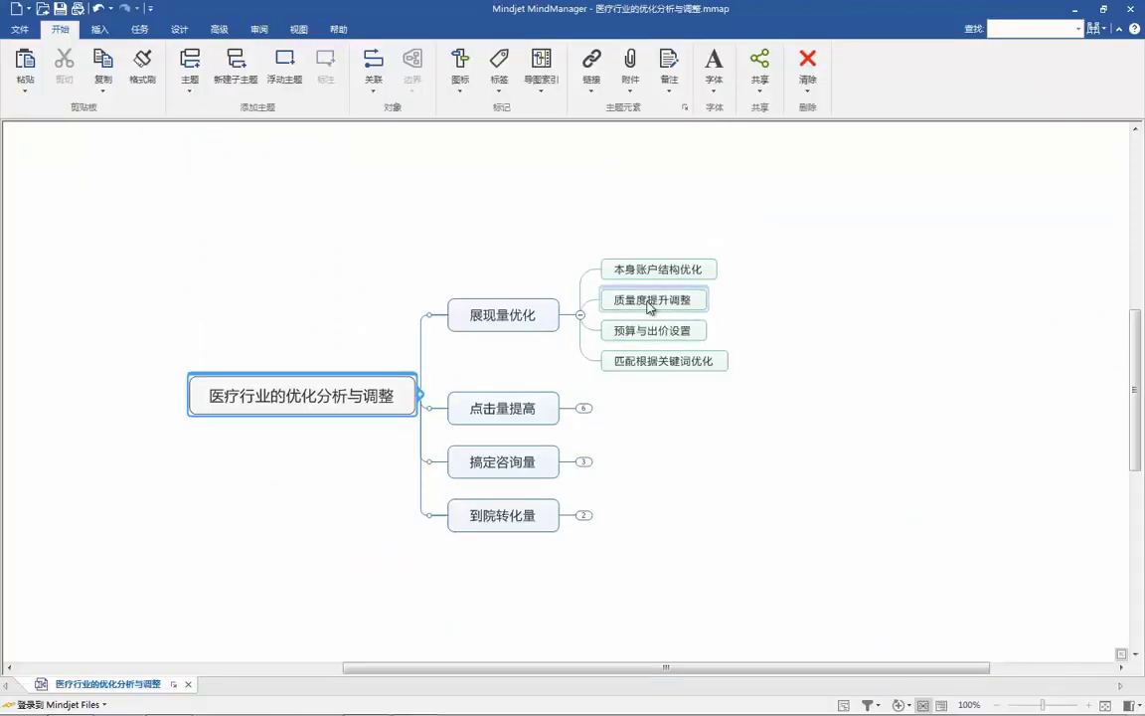
Switch to Baidu Tuiguang, show the 麦子培训 campaign's creatives (创意), and handwrite a temporary note beneath the advanced styles (高级样式) label
{"action": "key", "text": "alt+Tab"}
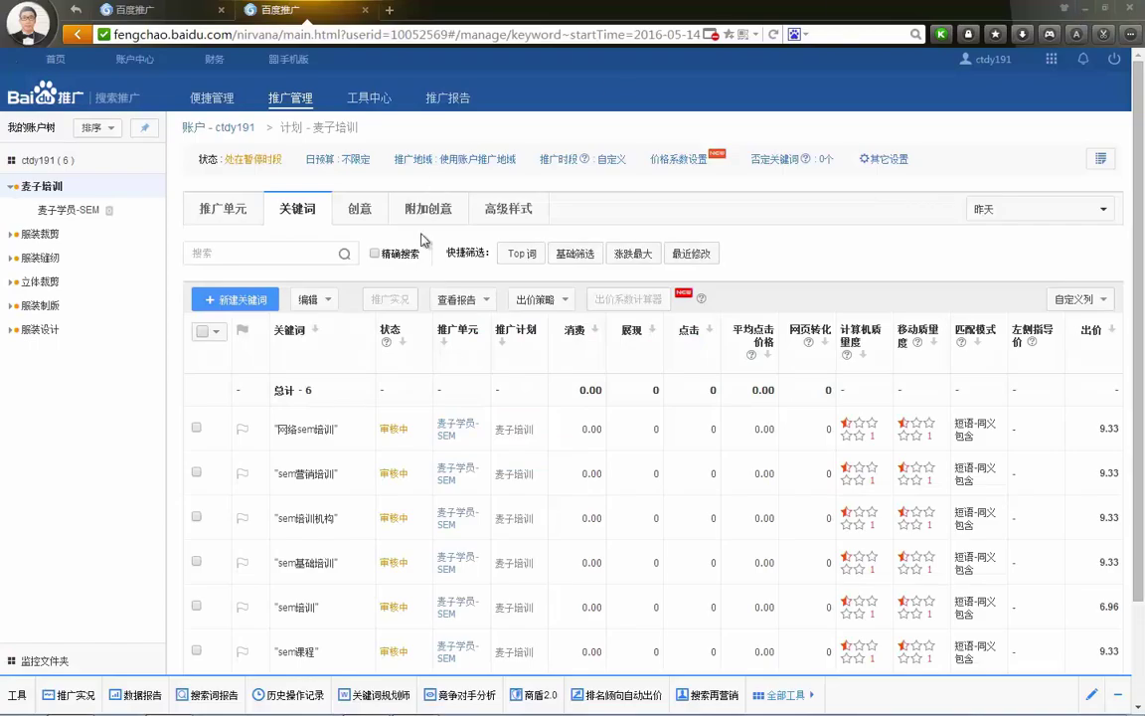
{"action": "left_click", "coordinate": [350, 205]}
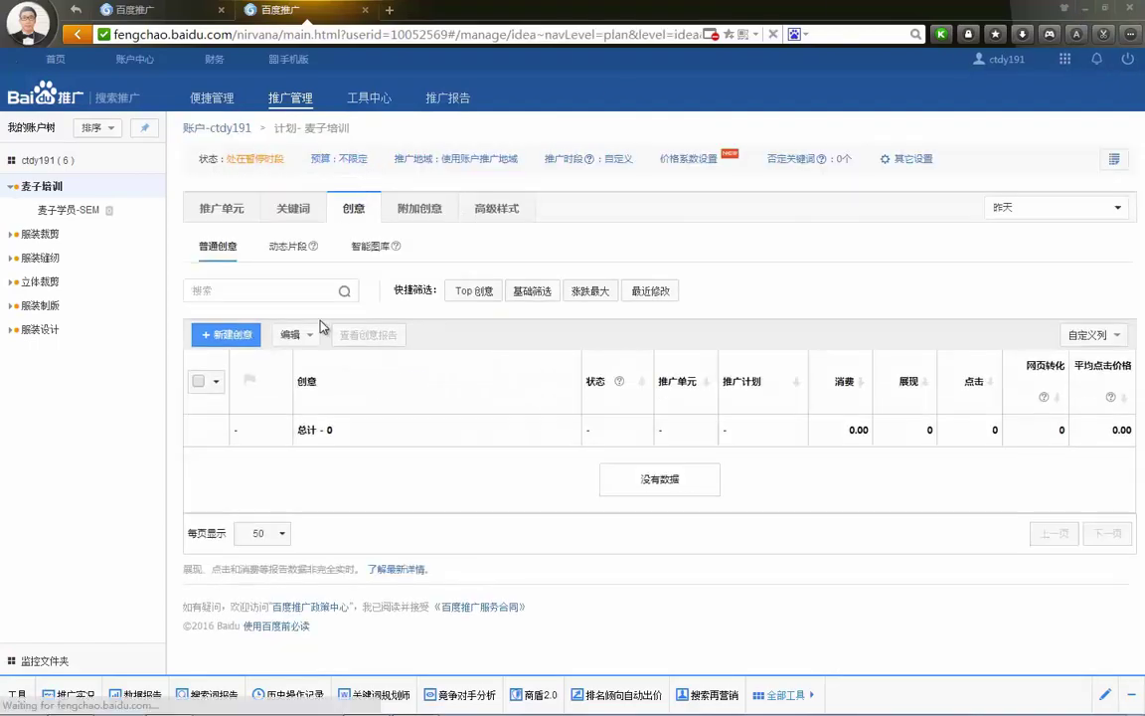
{"action": "left_click_drag", "start_coordinate": [339, 279], "coordinate": [350, 277]}
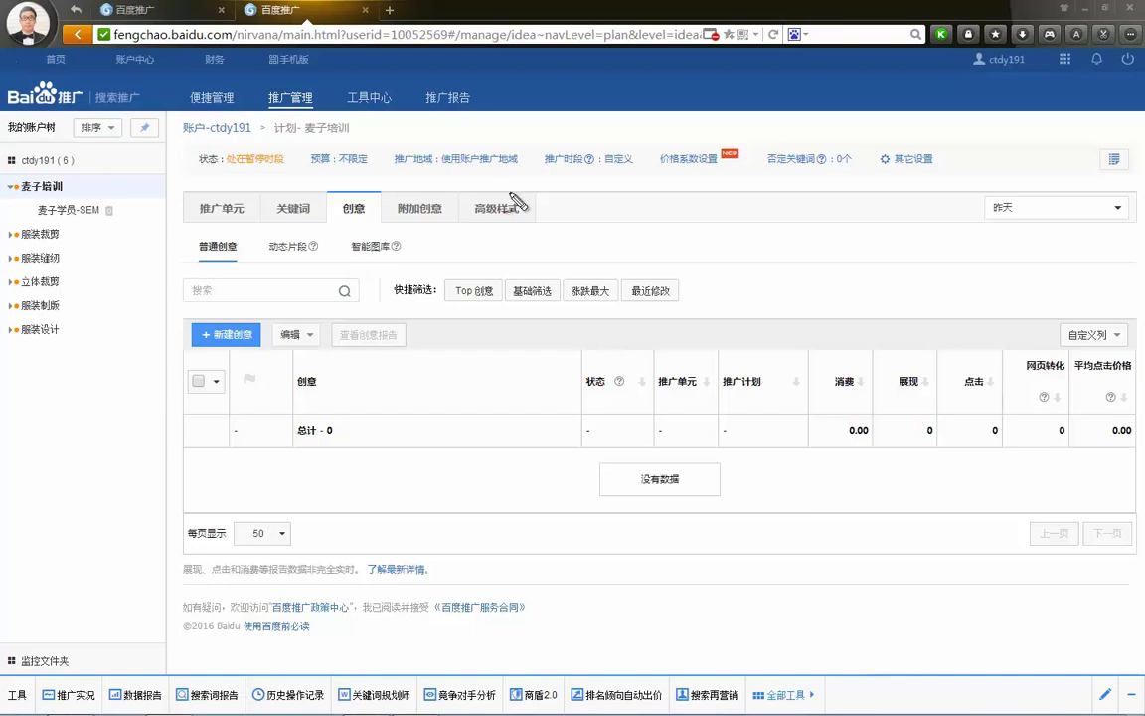
{"action": "mouse_move", "coordinate": [493, 224]}
{"action": "left_mouse_down"}
{"action": "mouse_move", "coordinate": [511, 250]}
{"action": "mouse_move", "coordinate": [533, 228]}
{"action": "mouse_move", "coordinate": [570, 251]}
{"action": "left_mouse_up"}
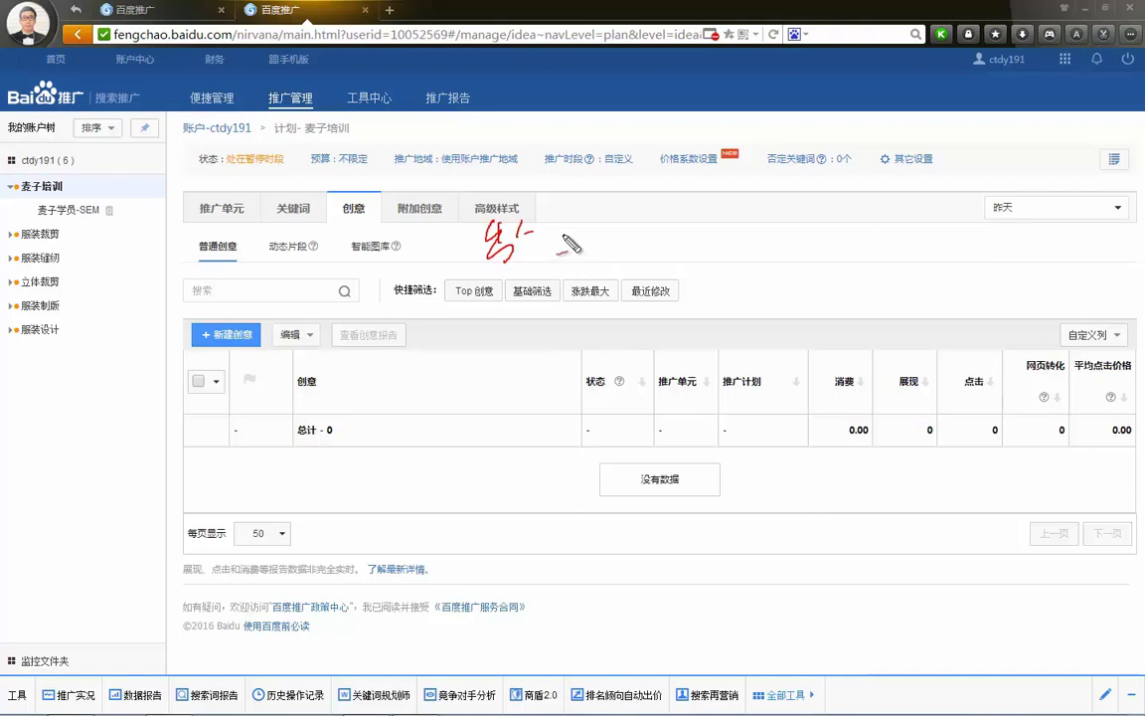
{"action": "key", "text": "Escape"}
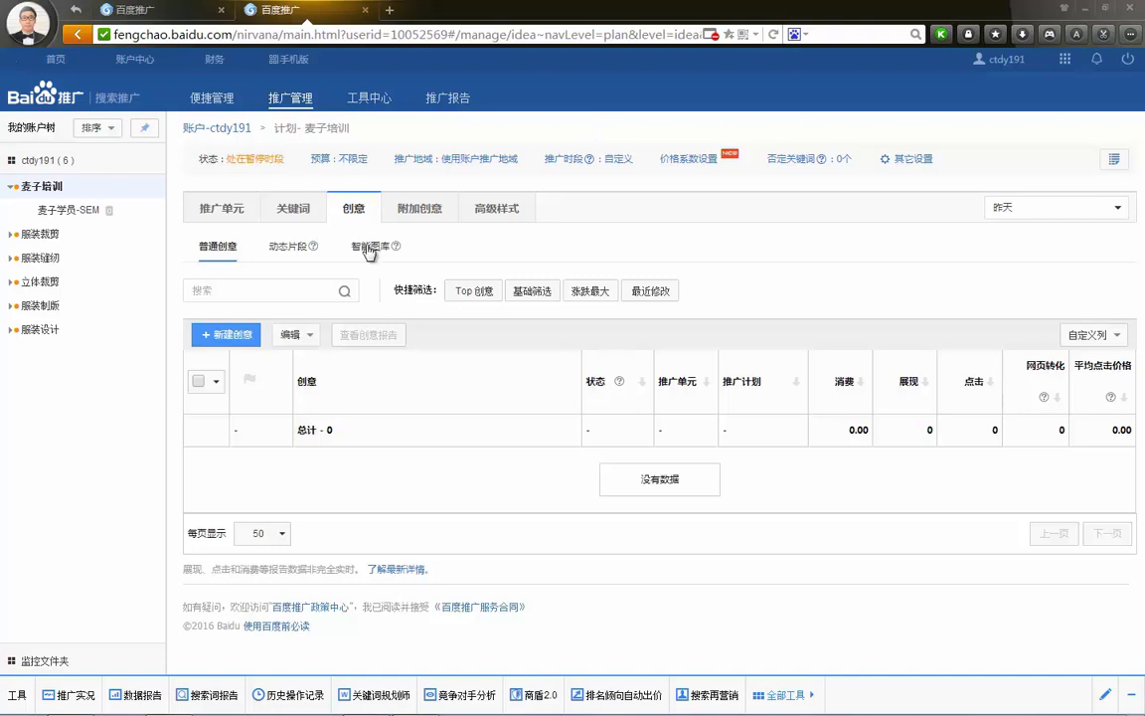
Show the keyword list (关键词) of the 麦子学员-SEM ad unit and return to the mind map in MindManager
{"action": "left_click", "coordinate": [60, 209]}
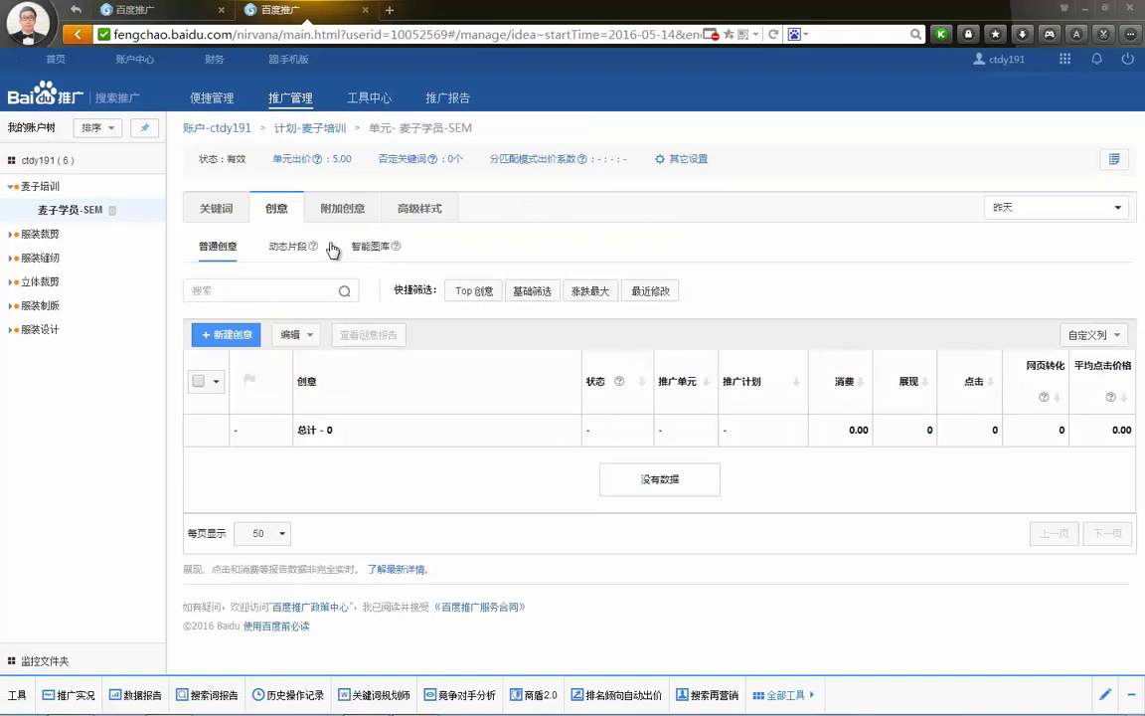
{"action": "left_click", "coordinate": [214, 210]}
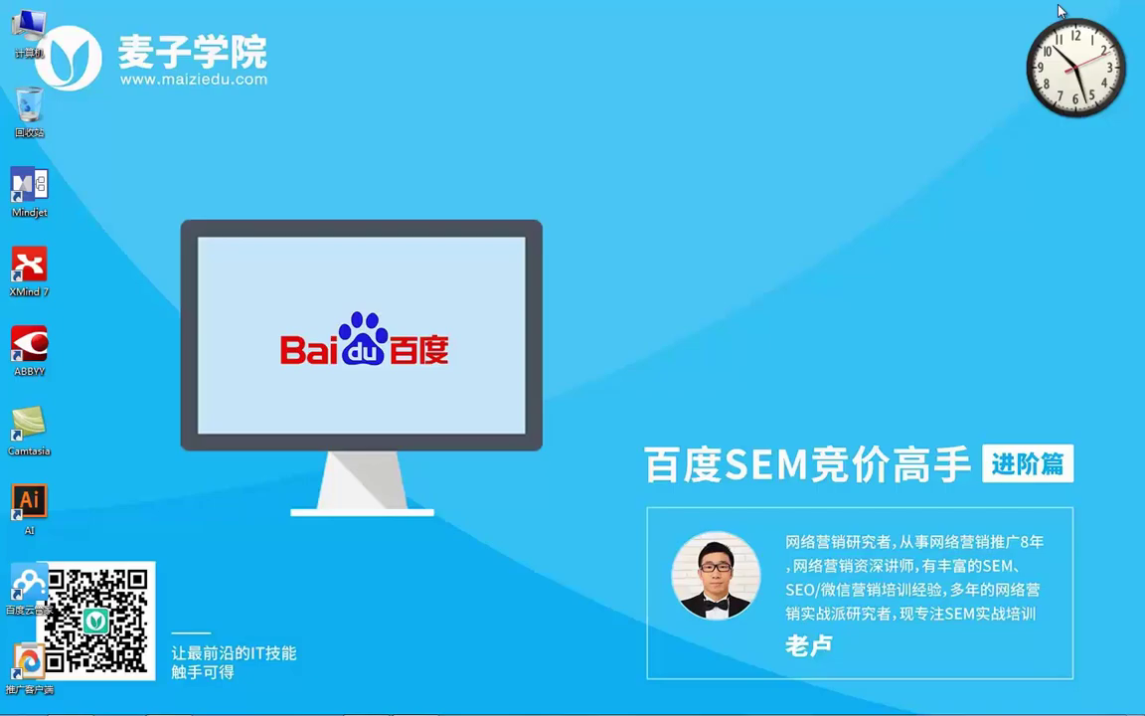
{"action": "mouse_move", "coordinate": [389, 634]}
{"action": "left_click", "coordinate": [368, 595]}
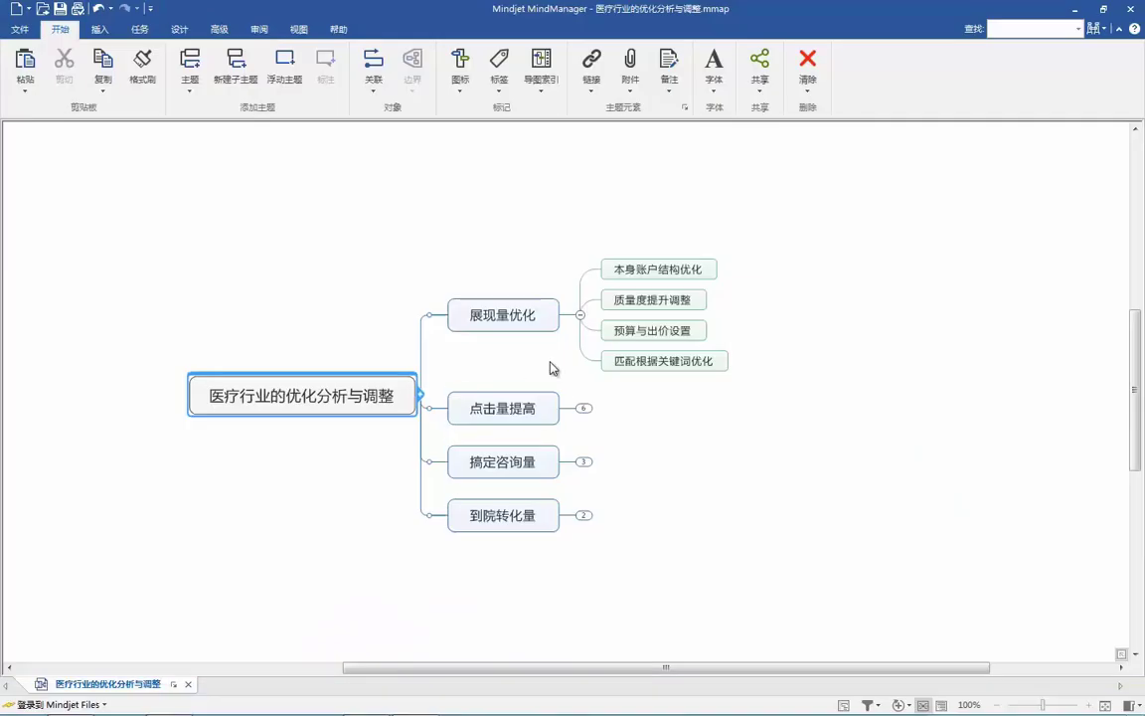
Point out the 预算与出价设置 and 匹配根据关键词优化 subtopics under 展现量优化 in the mind map
{"action": "left_click", "coordinate": [634, 336]}
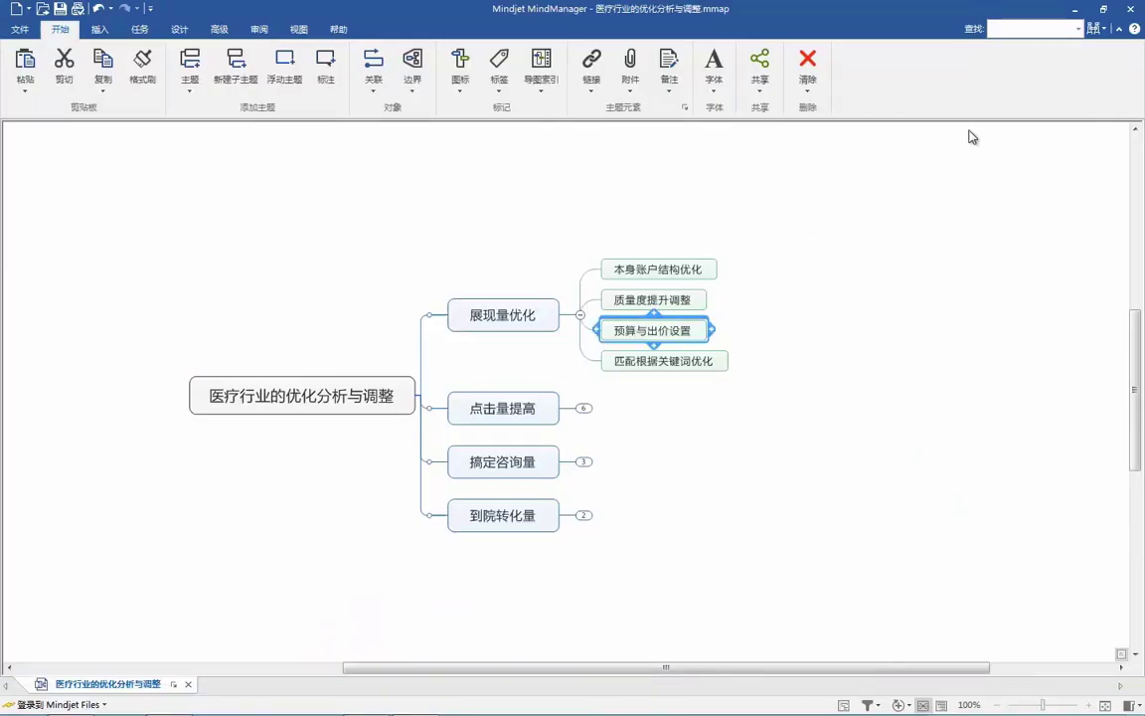
{"action": "left_click", "coordinate": [1076, 10]}
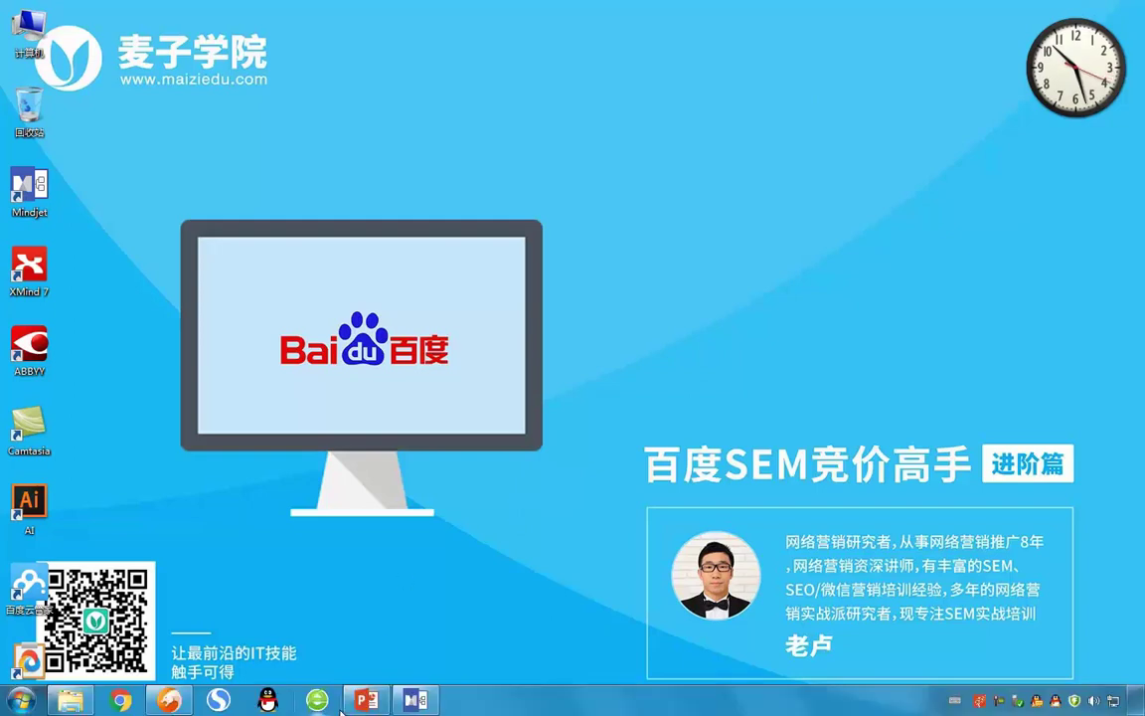
{"action": "mouse_move", "coordinate": [367, 700]}
{"action": "left_click", "coordinate": [417, 701]}
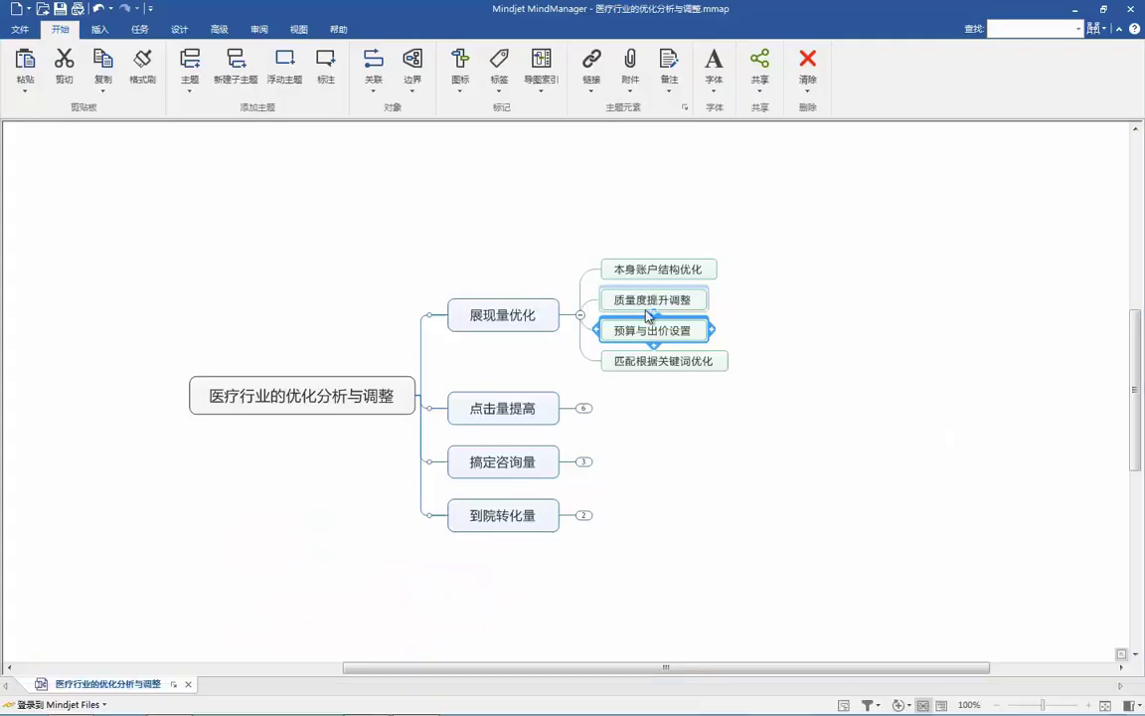
{"action": "left_click", "coordinate": [649, 363]}
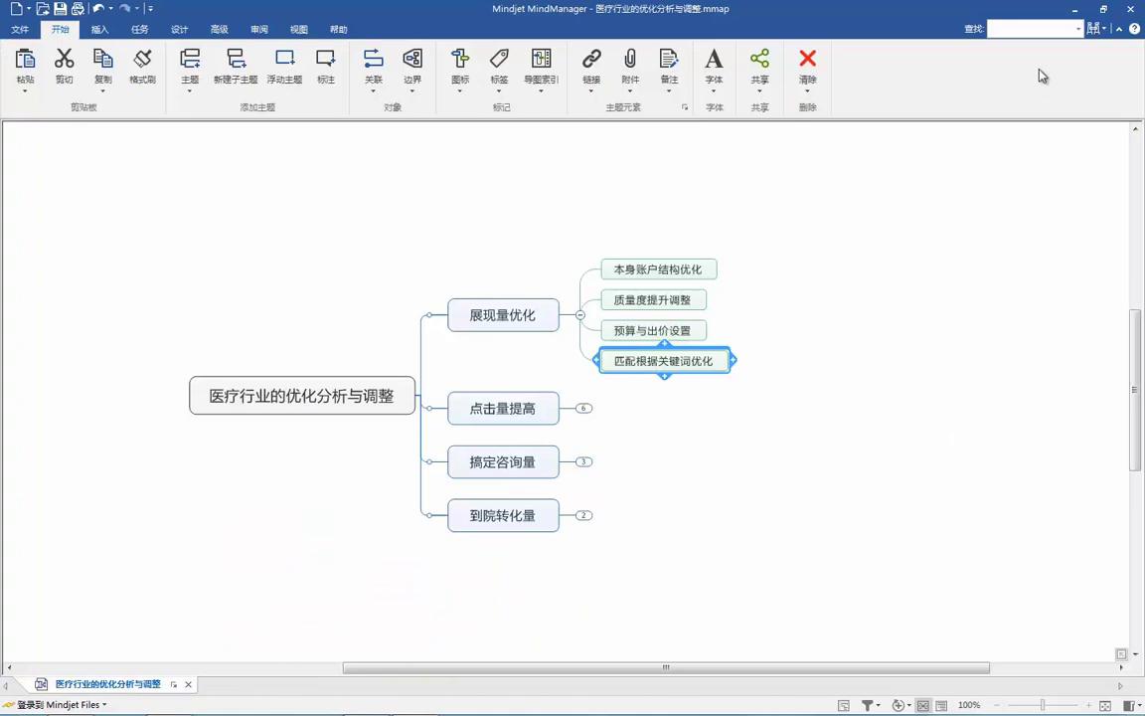
Collapse the 展现量优化 branch and expand the 点击量提高 branch
{"action": "left_click", "coordinate": [580, 314]}
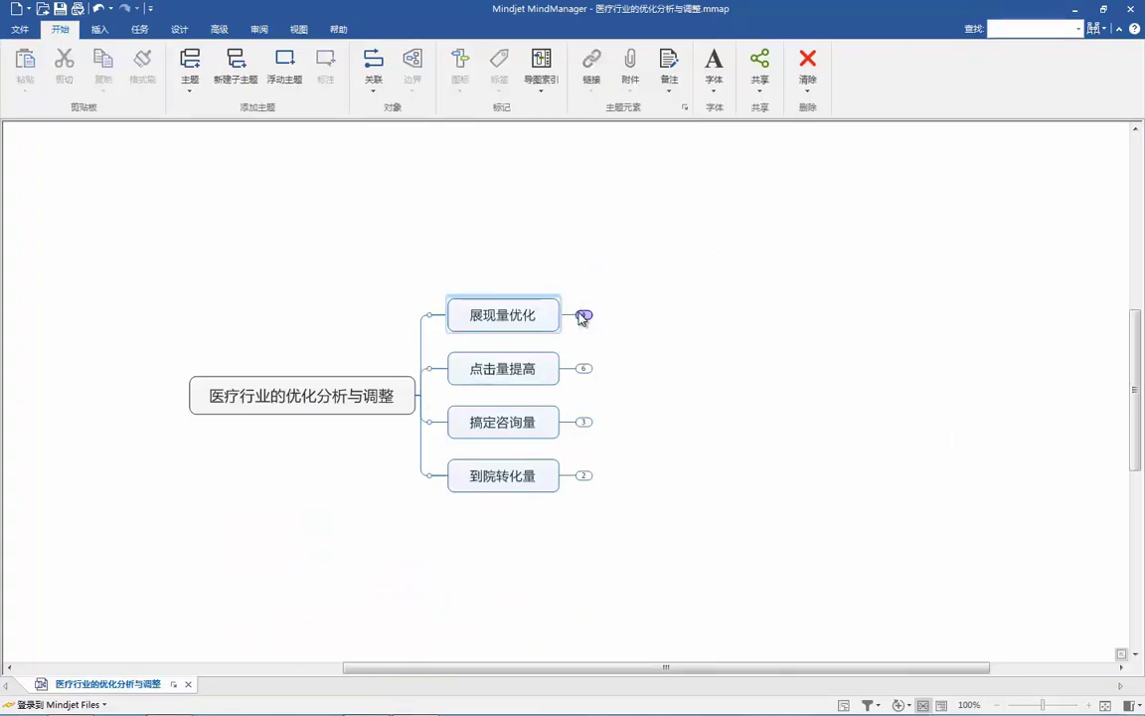
{"action": "left_click", "coordinate": [582, 368]}
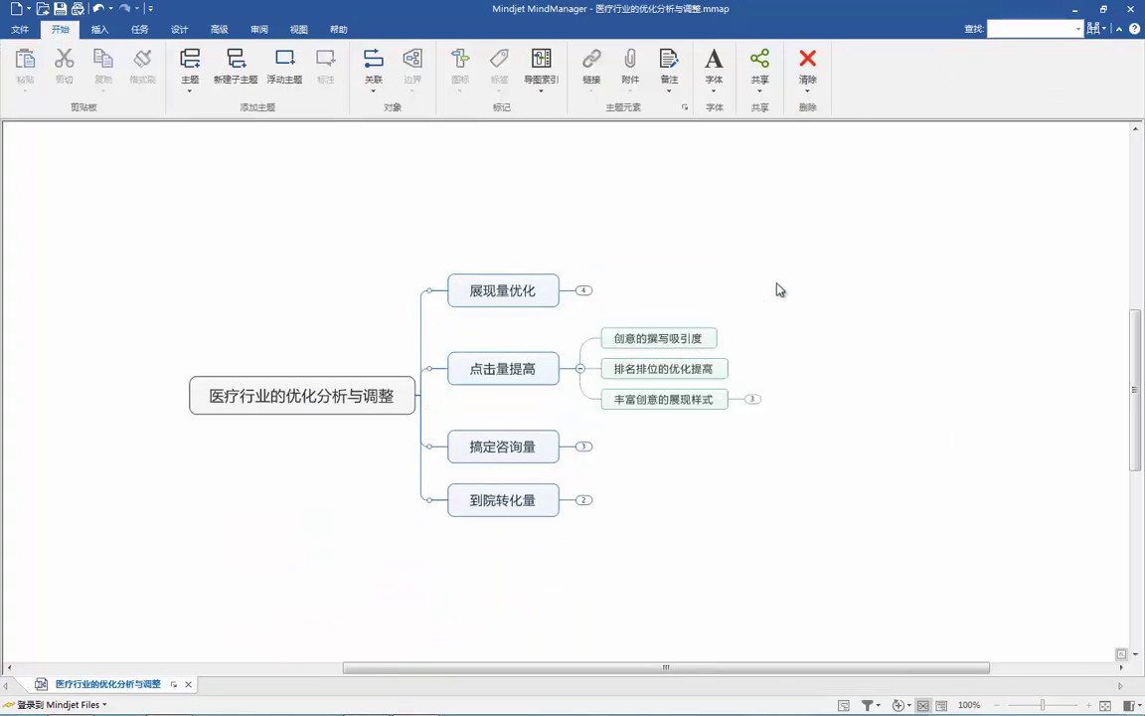
{"action": "left_click", "coordinate": [1075, 9]}
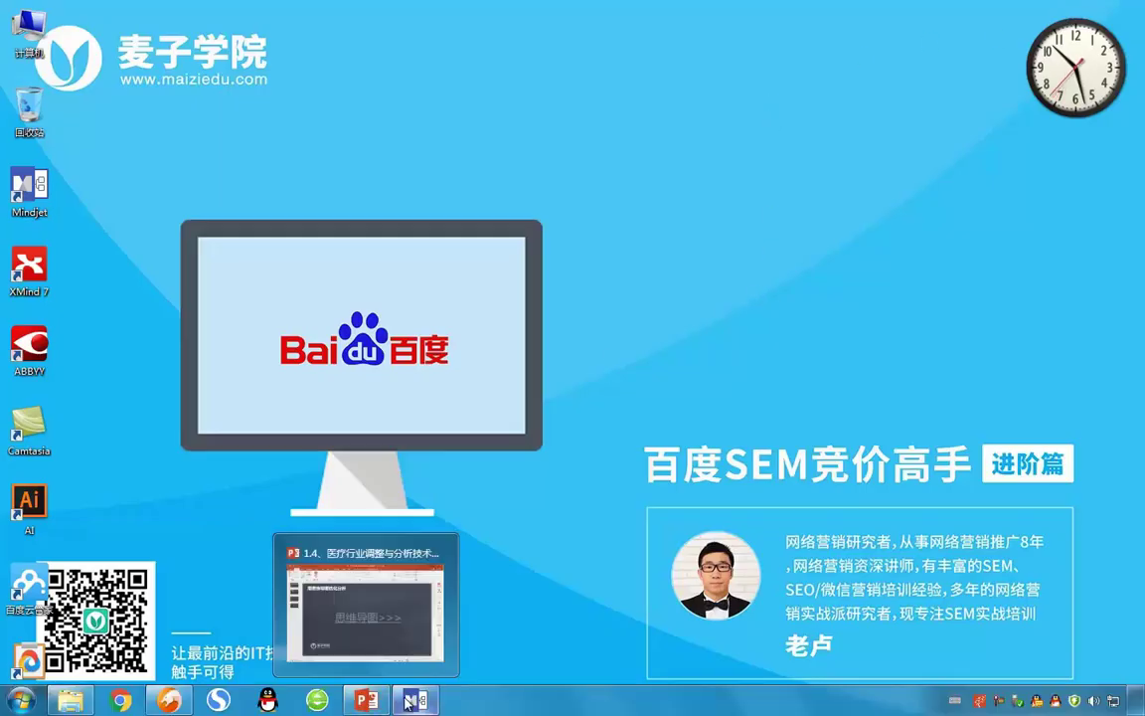
{"action": "left_click", "coordinate": [413, 700]}
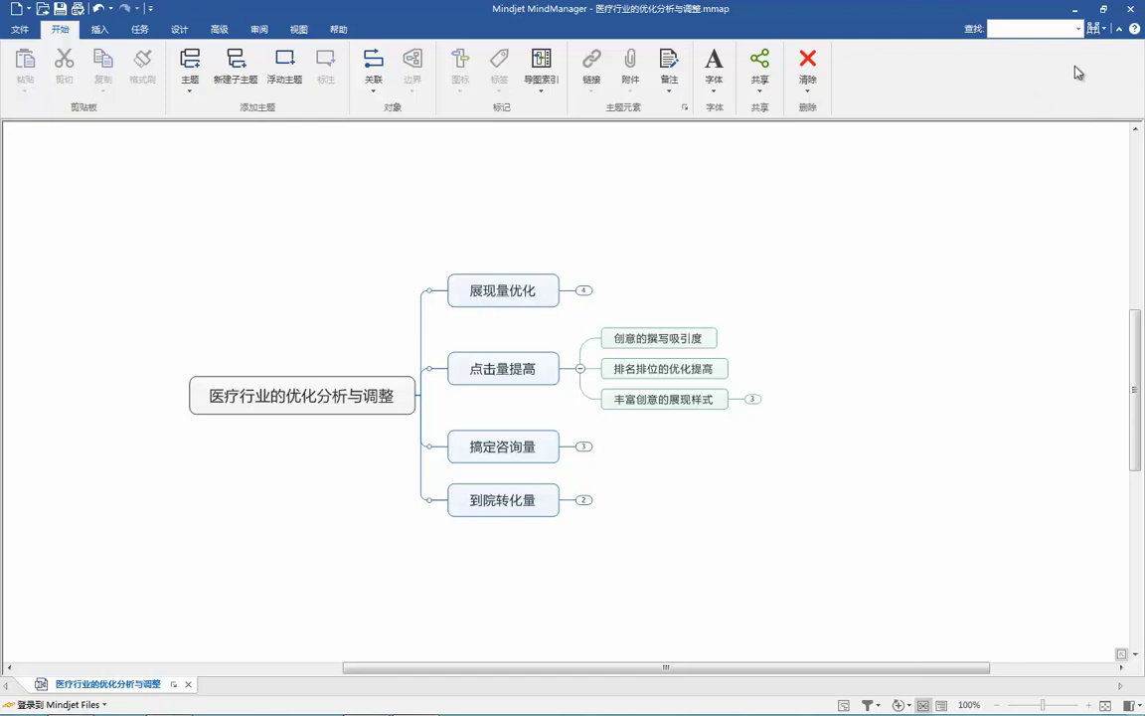
{"action": "left_click", "coordinate": [1075, 9]}
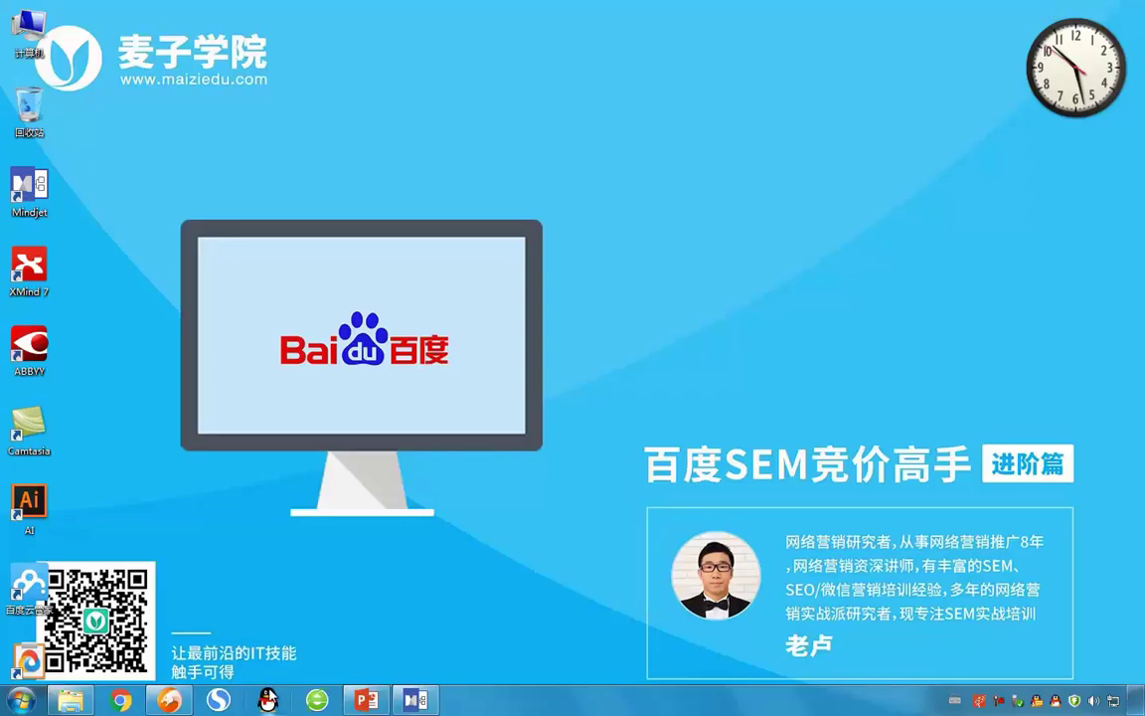
{"action": "mouse_move", "coordinate": [368, 704]}
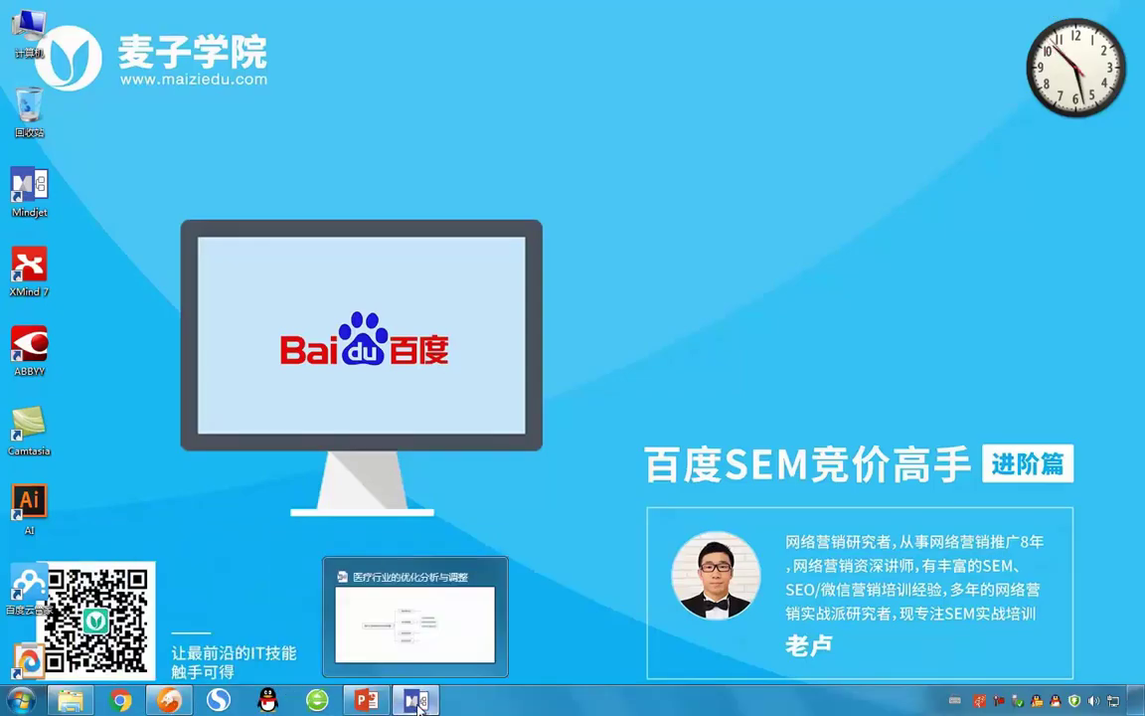
{"action": "left_click", "coordinate": [415, 701]}
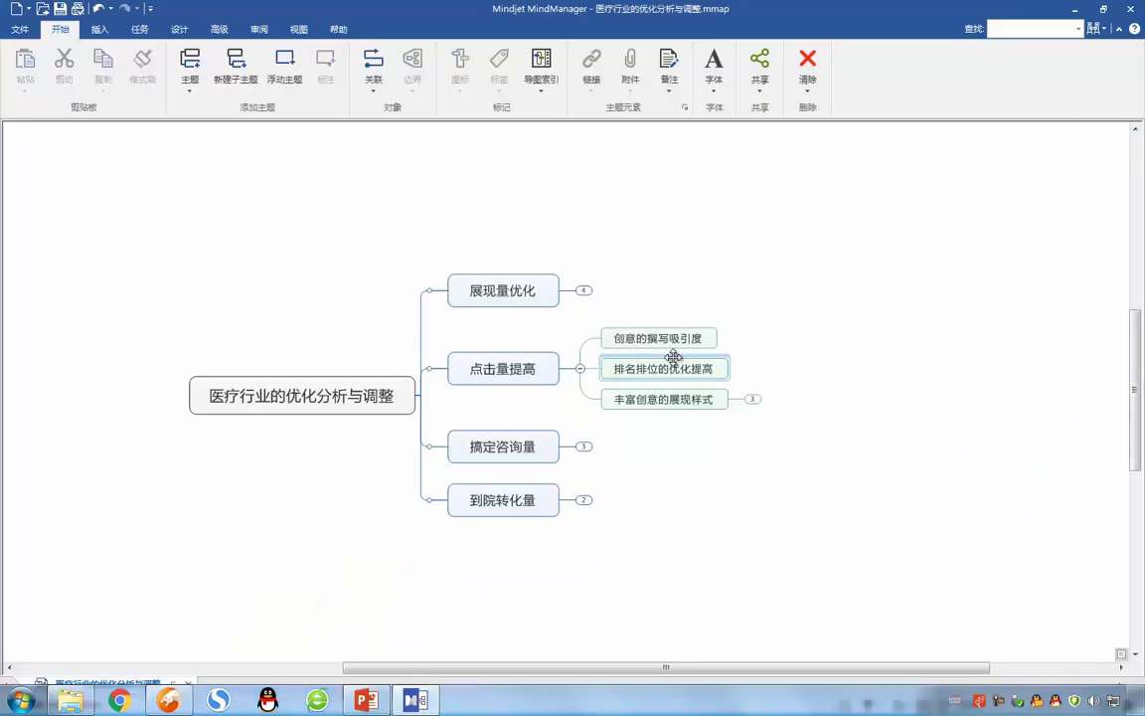
Expand the 丰富创意的展现样式 subtopic and temporarily circle the 展现量优化 and 点击量提高 topics
{"action": "left_click", "coordinate": [752, 399]}
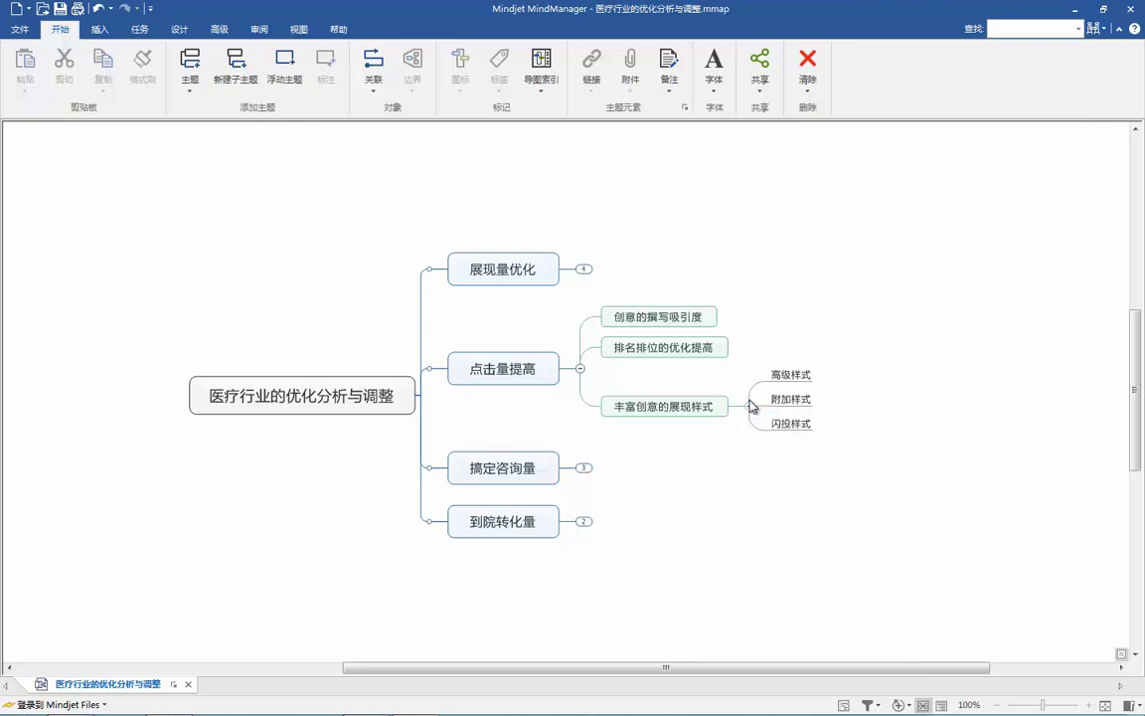
{"action": "mouse_move", "coordinate": [486, 335]}
{"action": "left_mouse_down"}
{"action": "mouse_move", "coordinate": [503, 391]}
{"action": "mouse_move", "coordinate": [480, 321]}
{"action": "left_mouse_up"}
{"action": "mouse_move", "coordinate": [492, 399]}
{"action": "left_mouse_down"}
{"action": "mouse_move", "coordinate": [503, 395]}
{"action": "mouse_move", "coordinate": [388, 369]}
{"action": "mouse_move", "coordinate": [527, 224]}
{"action": "mouse_move", "coordinate": [472, 284]}
{"action": "mouse_move", "coordinate": [527, 293]}
{"action": "left_mouse_up"}
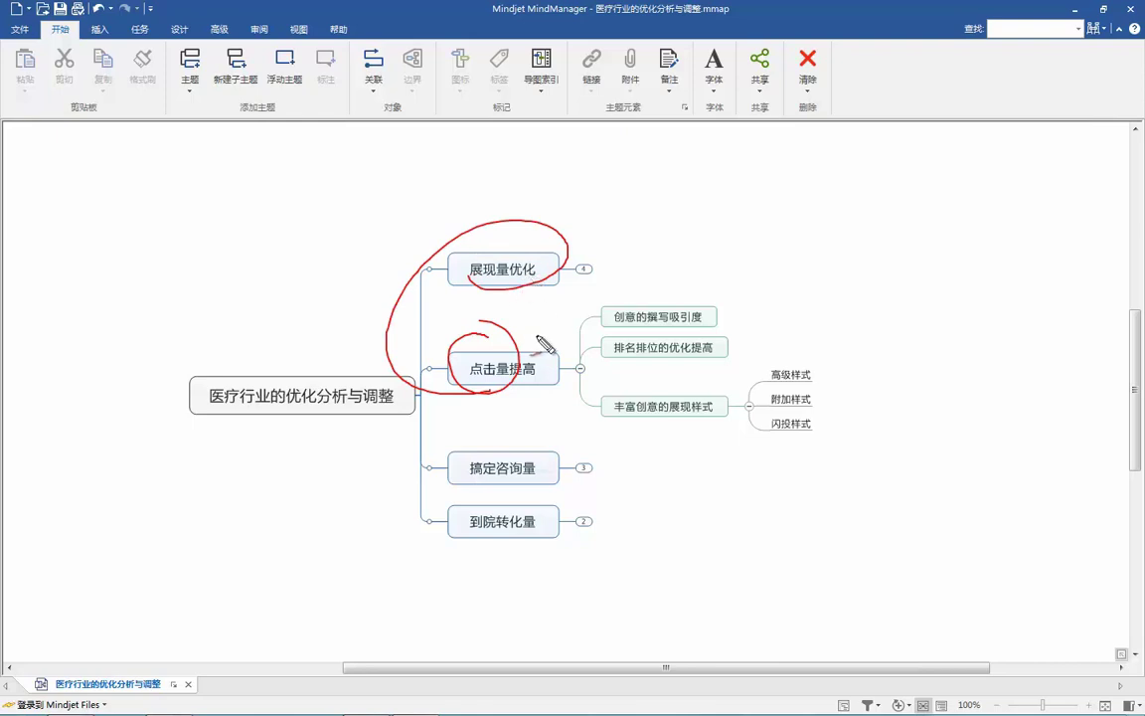
{"action": "key", "text": "Escape"}
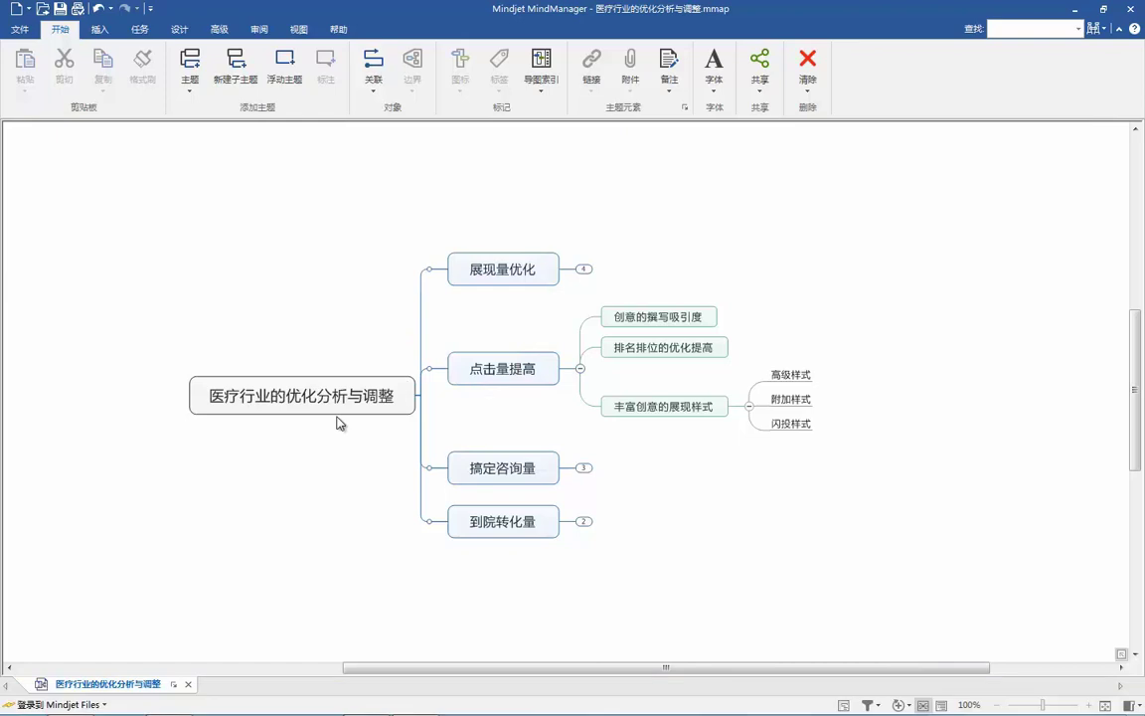
Expand the 搞定咨询量 branch of the mind map and switch back to Baidu Tuiguang in the browser
{"action": "left_click", "coordinate": [585, 468]}
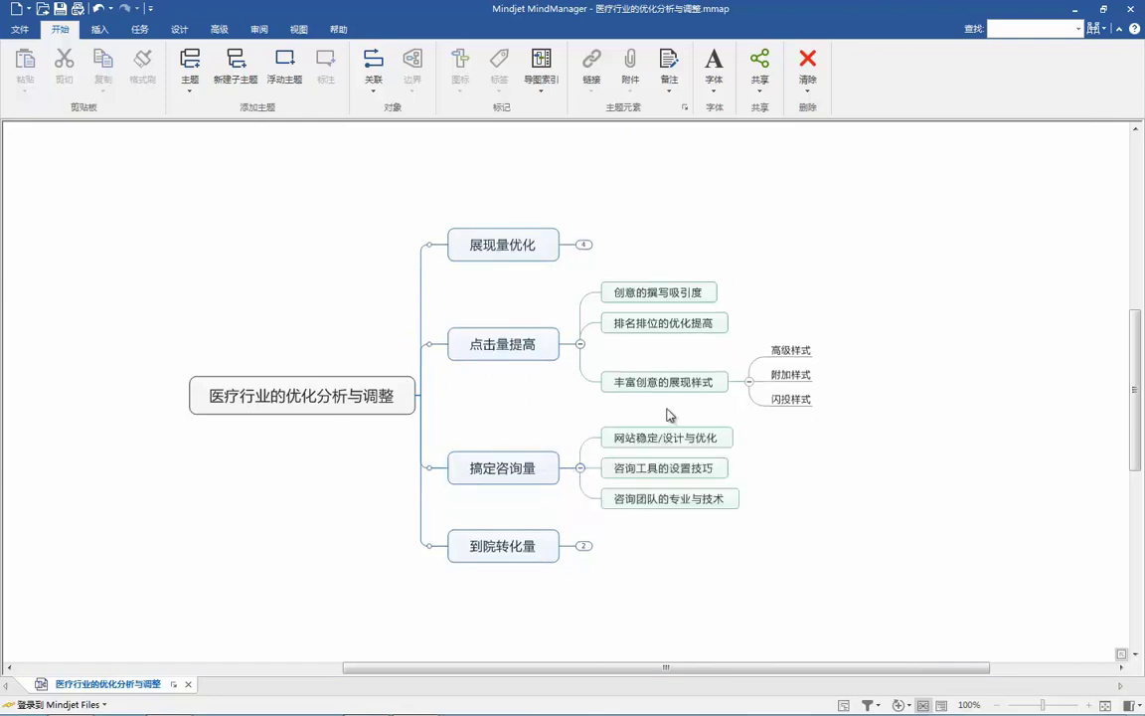
{"action": "scroll", "coordinate": [764, 416], "scroll_direction": "down", "scroll_amount": 3}
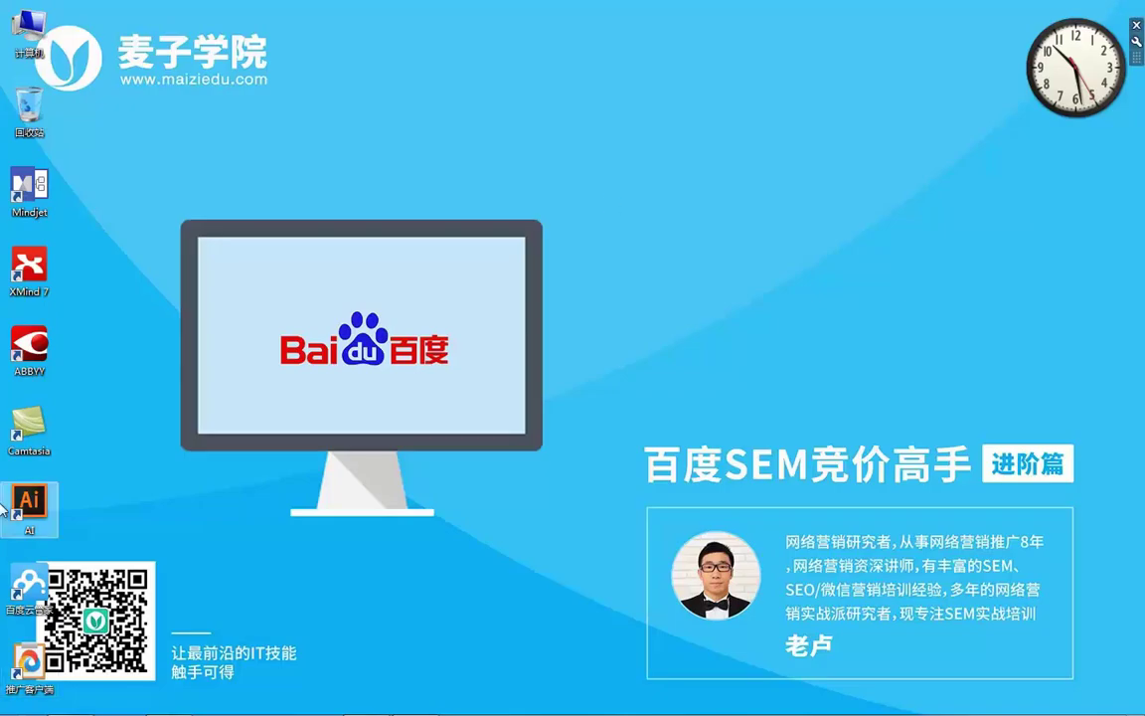
{"action": "mouse_move", "coordinate": [192, 702]}
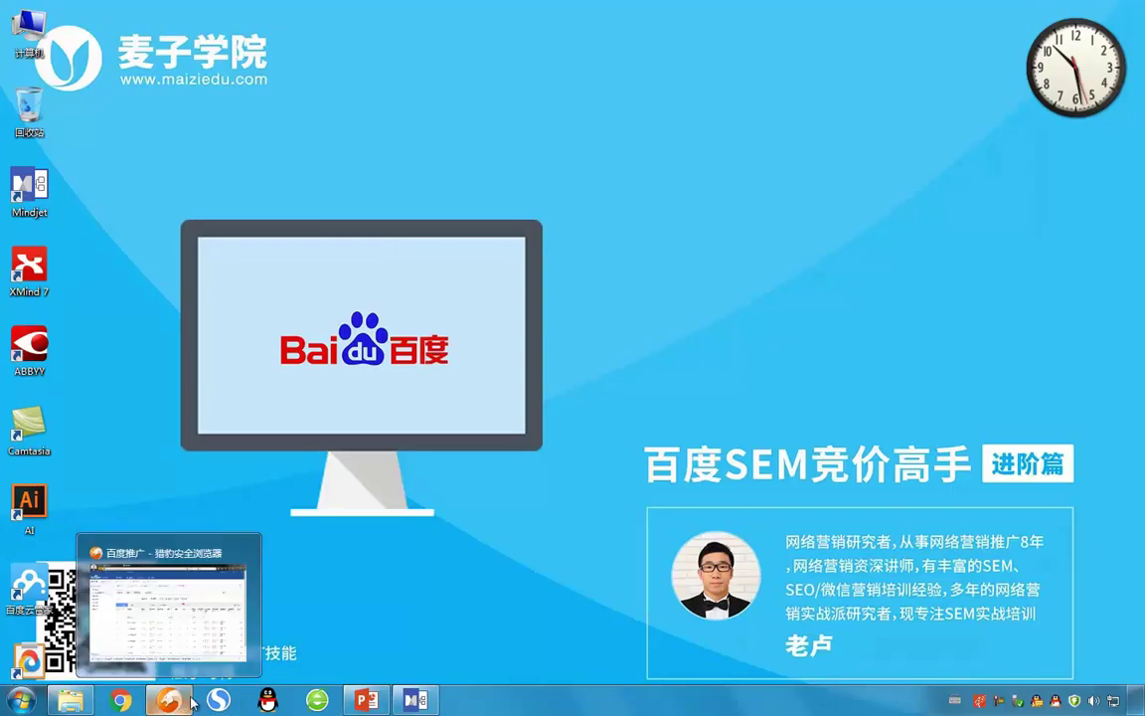
{"action": "left_click", "coordinate": [167, 630]}
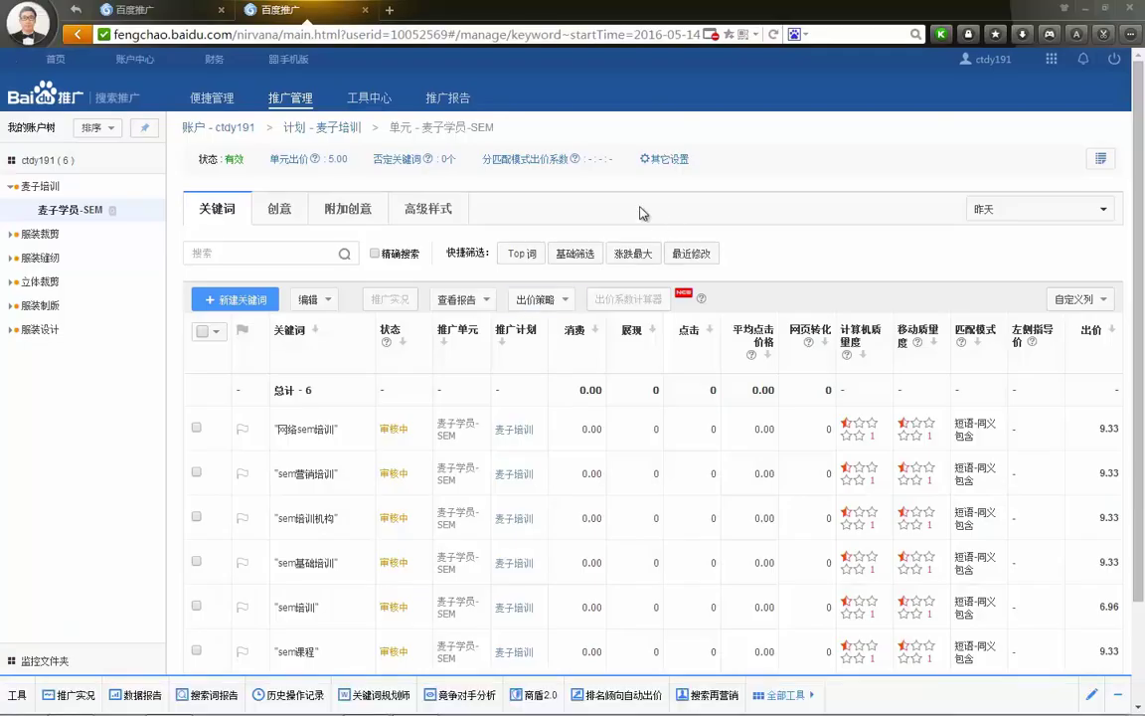
Draw two boxed handwritten labels side by side over the 麦子学员-SEM keyword page, and clear the annotations
{"action": "key", "text": "ctrl+2"}
{"action": "mouse_move", "coordinate": [300, 173]}
{"action": "left_mouse_down"}
{"action": "mouse_move", "coordinate": [525, 158]}
{"action": "mouse_move", "coordinate": [284, 336]}
{"action": "mouse_move", "coordinate": [306, 177]}
{"action": "left_mouse_up"}
{"action": "mouse_move", "coordinate": [370, 238]}
{"action": "left_mouse_down"}
{"action": "mouse_move", "coordinate": [327, 248]}
{"action": "mouse_move", "coordinate": [443, 222]}
{"action": "mouse_move", "coordinate": [417, 241]}
{"action": "left_mouse_up"}
{"action": "mouse_move", "coordinate": [684, 328]}
{"action": "left_mouse_down"}
{"action": "mouse_move", "coordinate": [795, 151]}
{"action": "mouse_move", "coordinate": [708, 304]}
{"action": "left_mouse_up"}
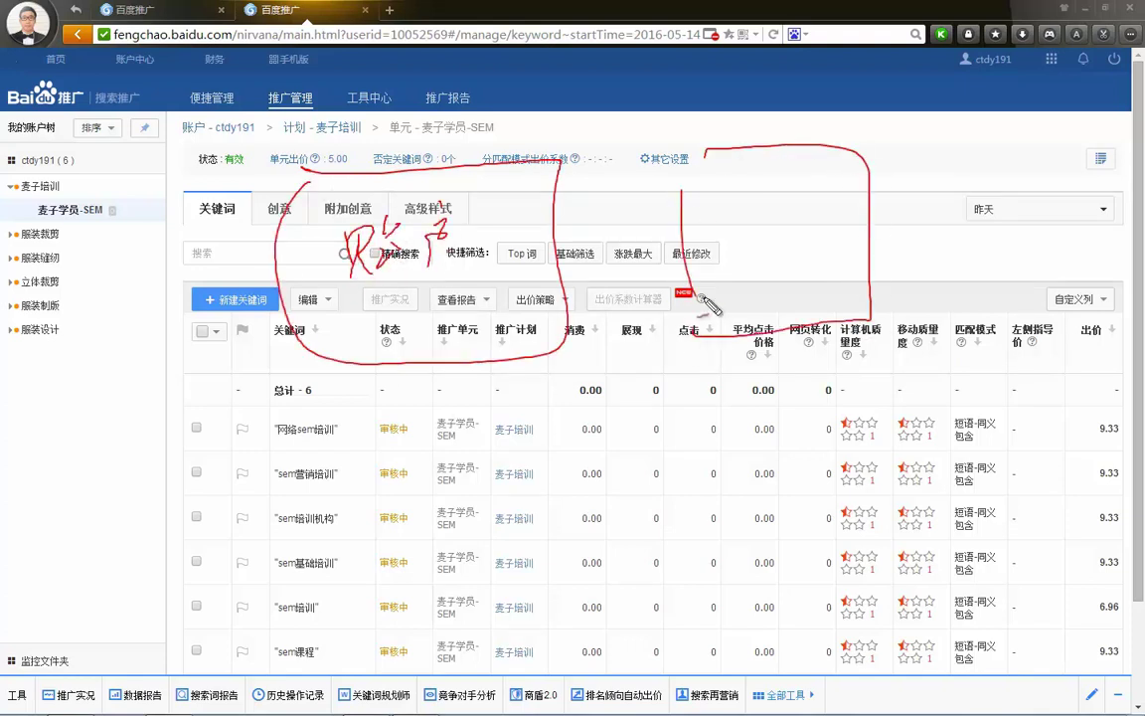
{"action": "mouse_move", "coordinate": [737, 182]}
{"action": "left_mouse_down"}
{"action": "mouse_move", "coordinate": [761, 184]}
{"action": "mouse_move", "coordinate": [738, 263]}
{"action": "mouse_move", "coordinate": [762, 257]}
{"action": "left_mouse_up"}
{"action": "left_click_drag", "start_coordinate": [781, 191], "coordinate": [805, 235]}
{"action": "left_click_drag", "start_coordinate": [780, 221], "coordinate": [799, 263]}
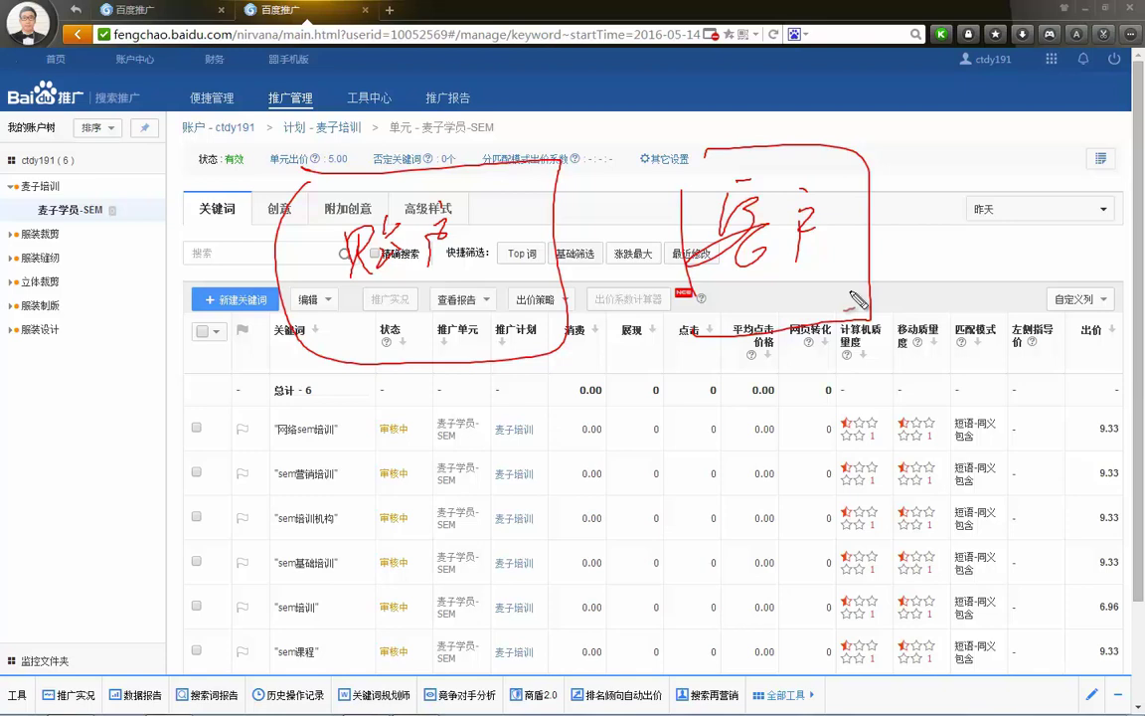
{"action": "key", "text": "Escape"}
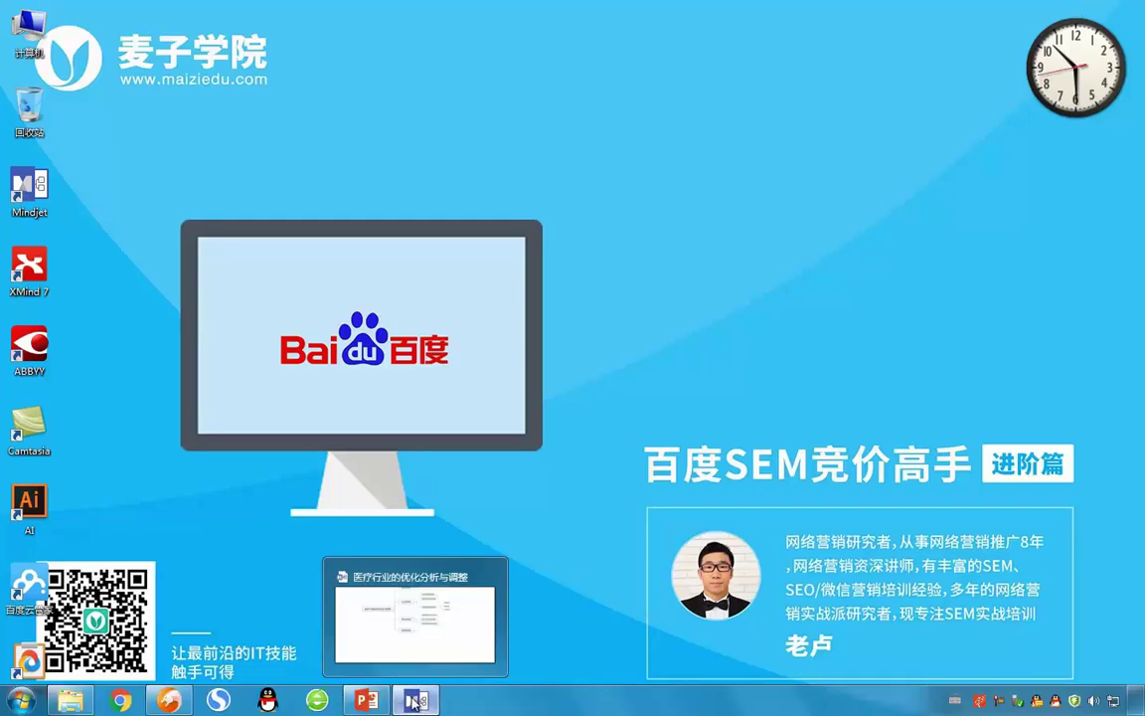
Check the 搞定咨询量 branch in the MindManager mind map and return to the Baidu Tuiguang browser window
{"action": "left_click", "coordinate": [408, 701]}
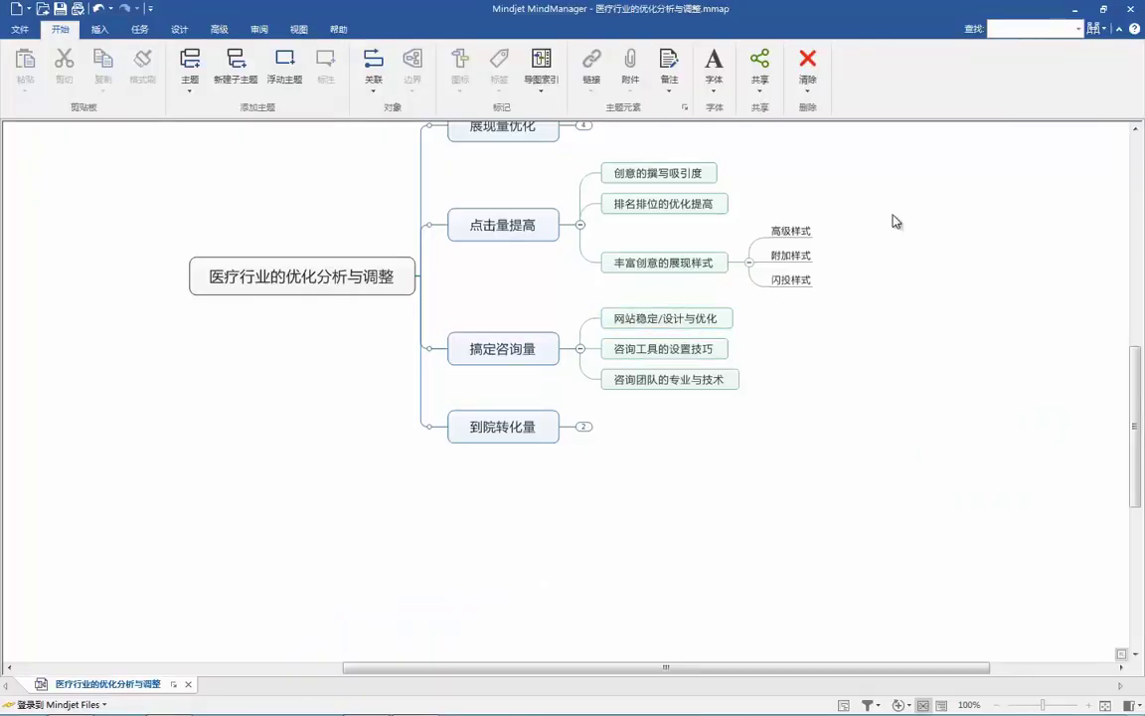
{"action": "left_click", "coordinate": [1074, 9]}
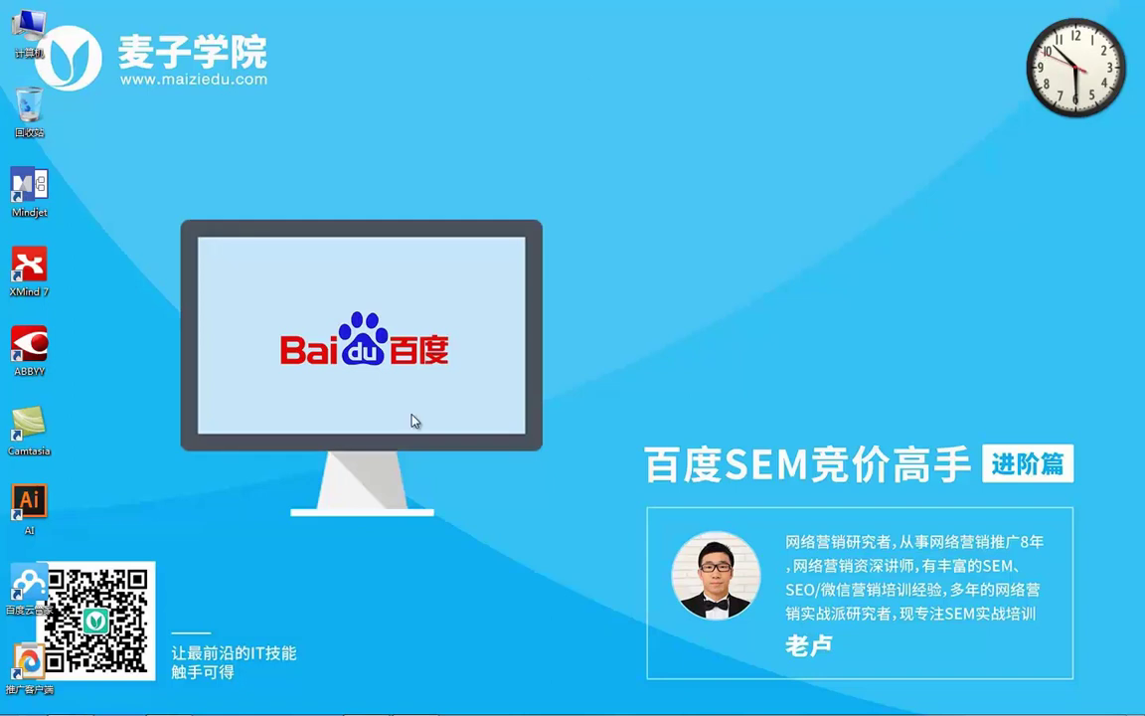
{"action": "mouse_move", "coordinate": [188, 699]}
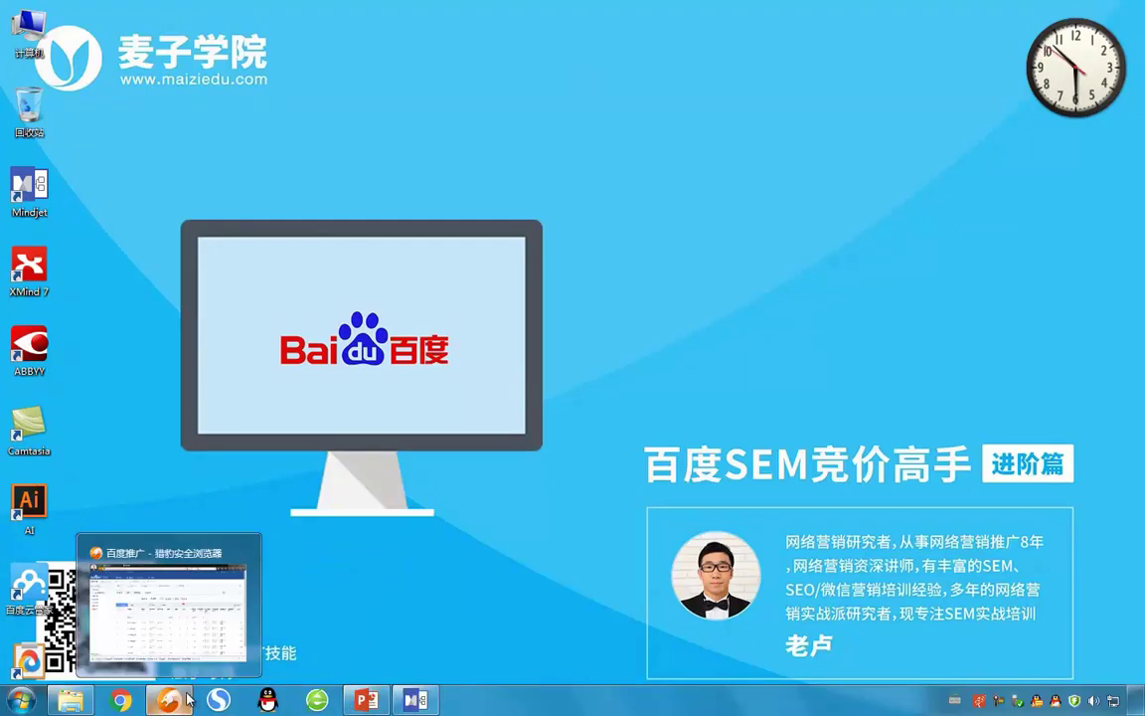
{"action": "left_click", "coordinate": [164, 627]}
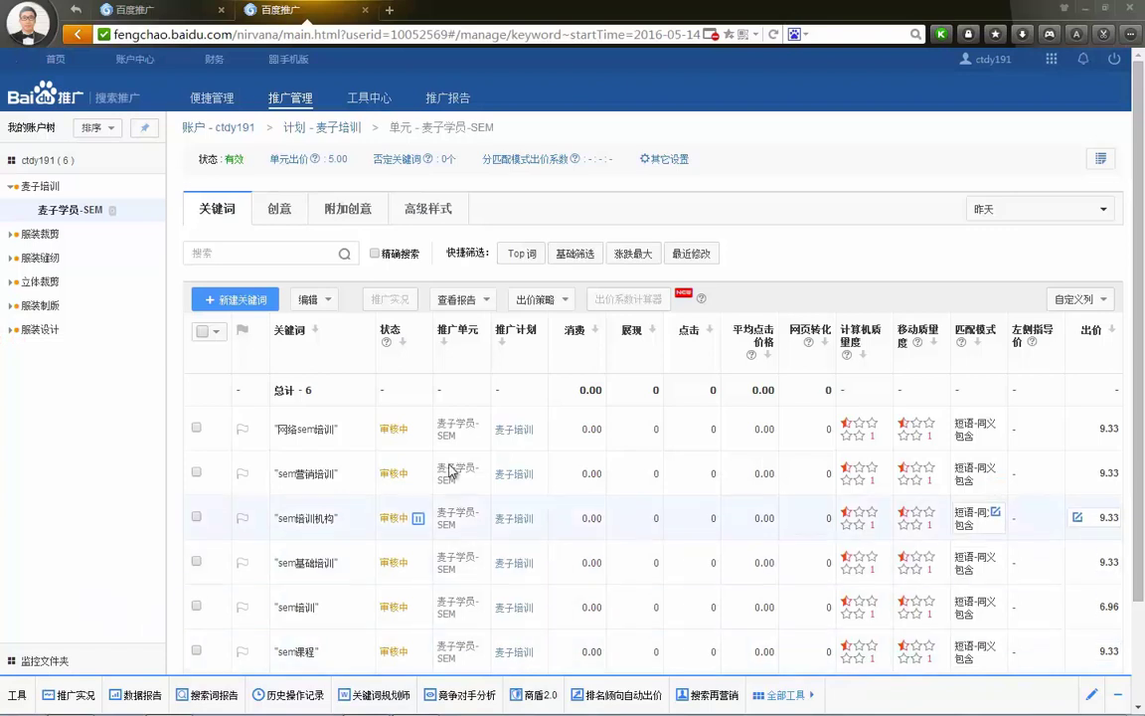
Search Baidu for 在线咨询工具 in a new browser tab and look through the results
{"action": "left_click", "coordinate": [389, 10]}
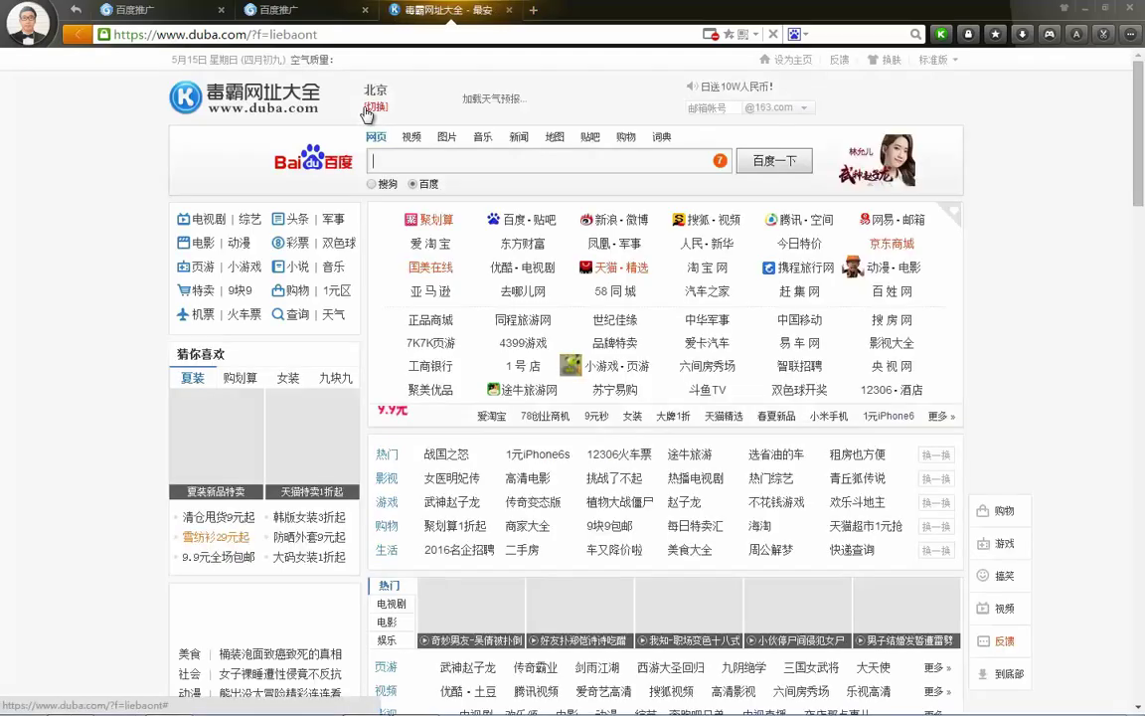
{"action": "left_click", "coordinate": [400, 164]}
{"action": "type", "text": "zaixian"}
{"action": "key", "text": "Escape"}
{"action": "type", "text": "zaixian"}
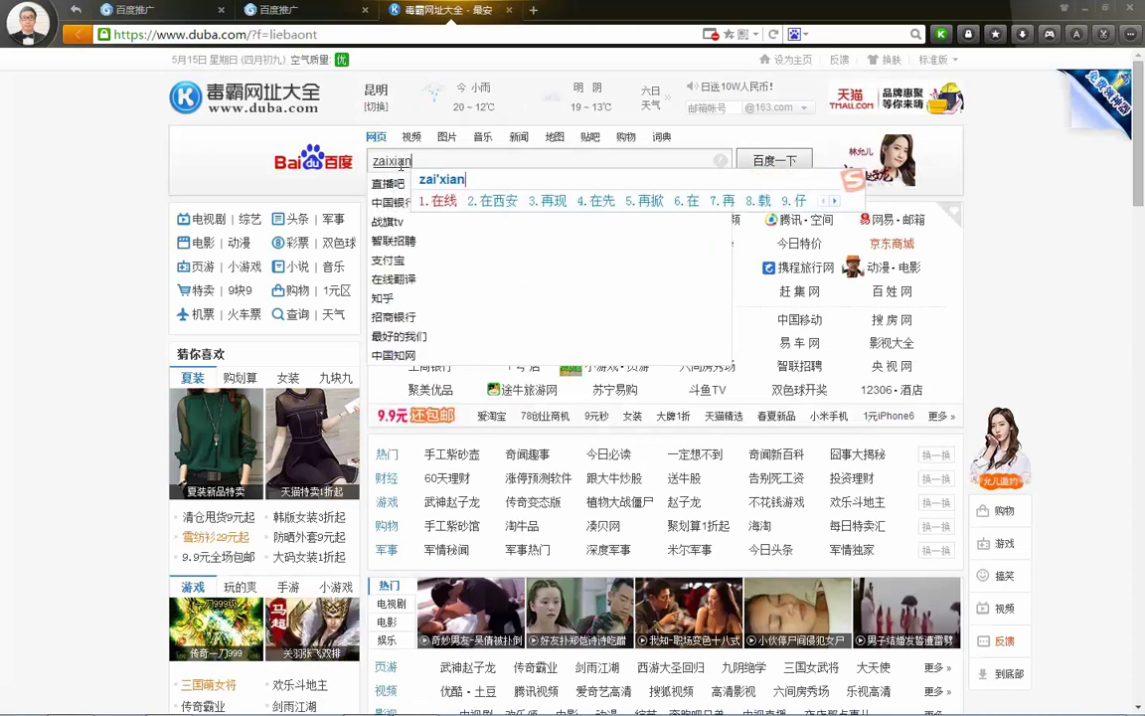
{"action": "key", "text": "space"}
{"action": "type", "text": "zixun"}
{"action": "key", "text": "space"}
{"action": "type", "text": "gongju"}
{"action": "key", "text": "space"}
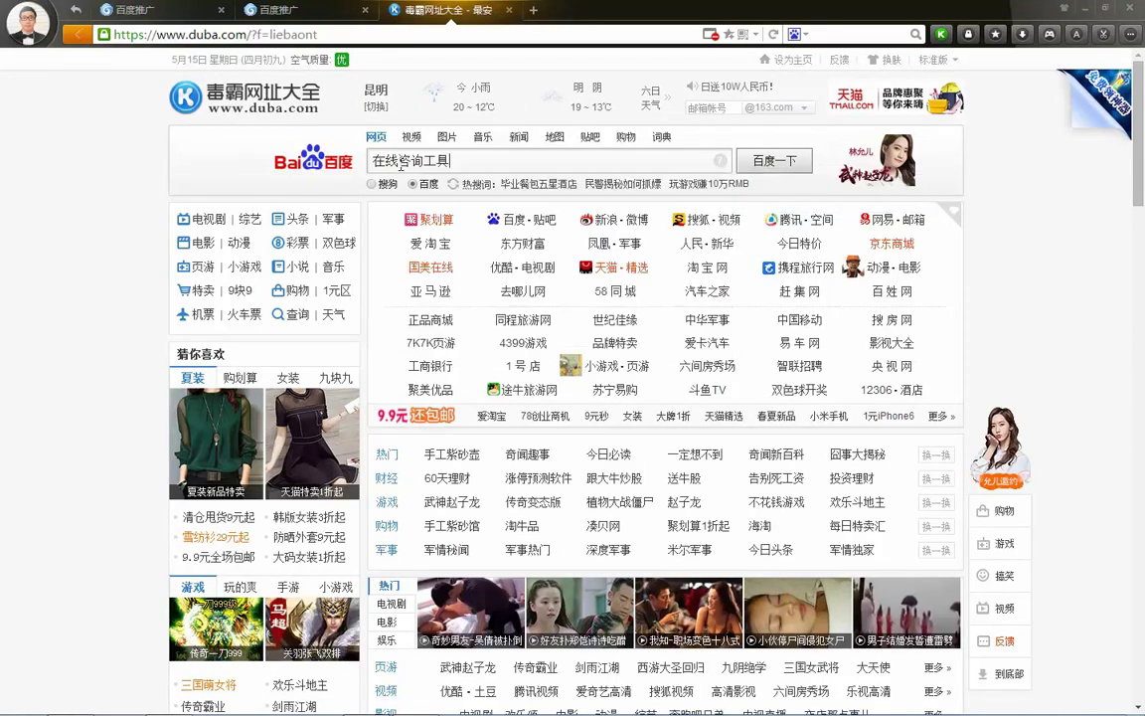
{"action": "key", "text": "Return"}
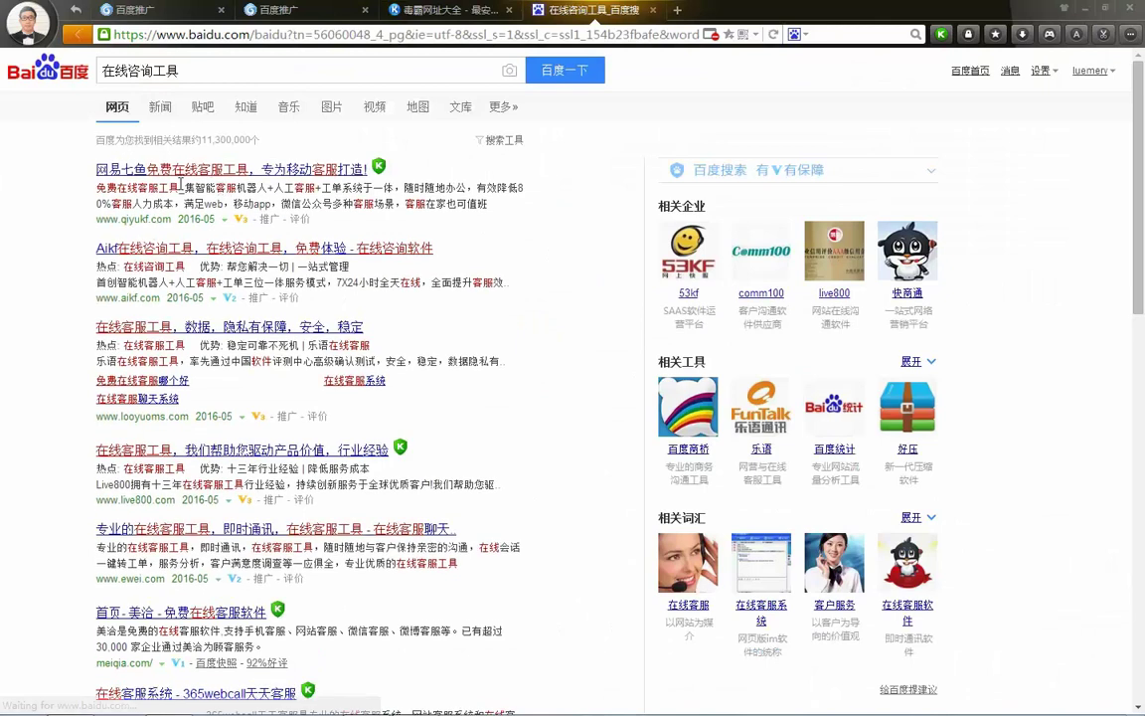
{"action": "scroll", "coordinate": [149, 230], "scroll_direction": "down", "scroll_amount": 2}
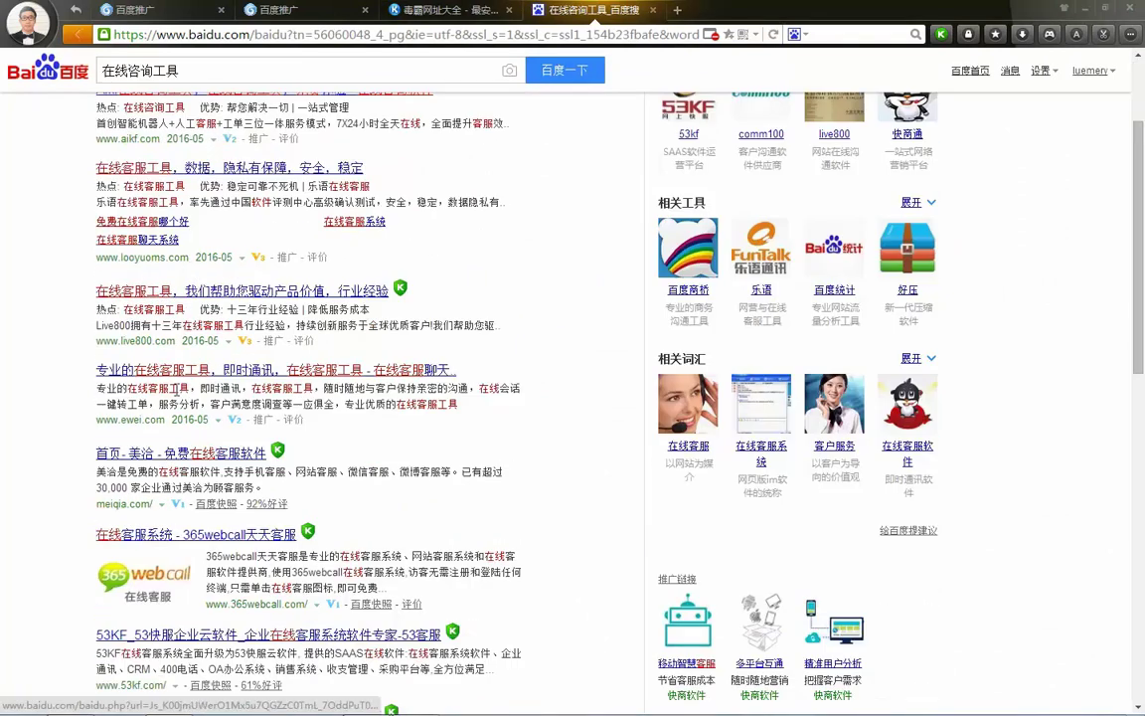
{"action": "scroll", "coordinate": [175, 389], "scroll_direction": "down", "scroll_amount": 2}
{"action": "scroll", "coordinate": [217, 352], "scroll_direction": "up", "scroll_amount": 4}
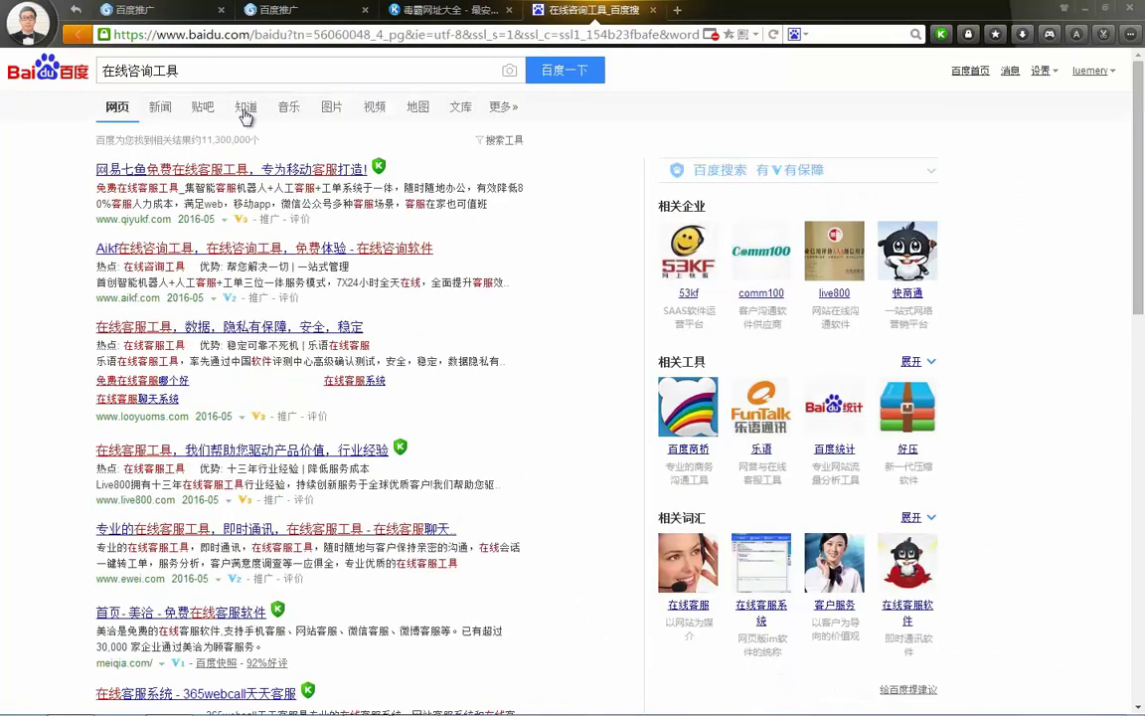
Search Baidu for 商务通 instead and open the 网站商务通在线客服系统 result from web.zoosnet.net
{"action": "left_click_drag", "start_coordinate": [243, 70], "coordinate": [3, 70]}
{"action": "type", "text": "swutong"}
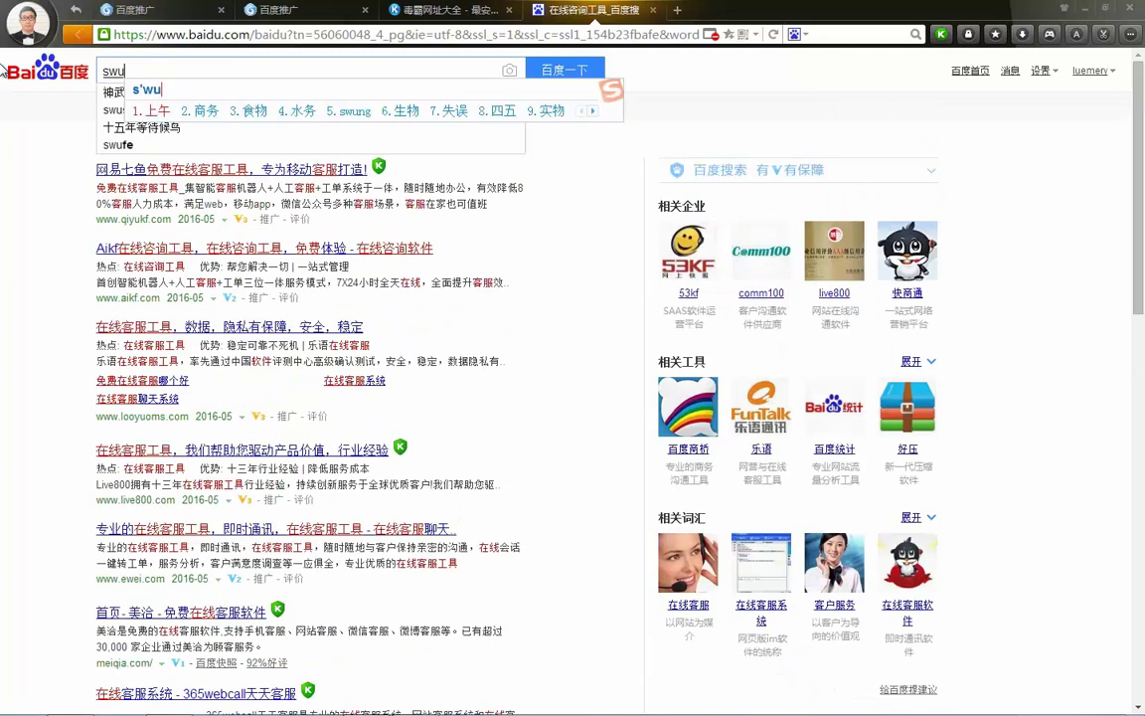
{"action": "key", "text": "space"}
{"action": "key", "text": "Return"}
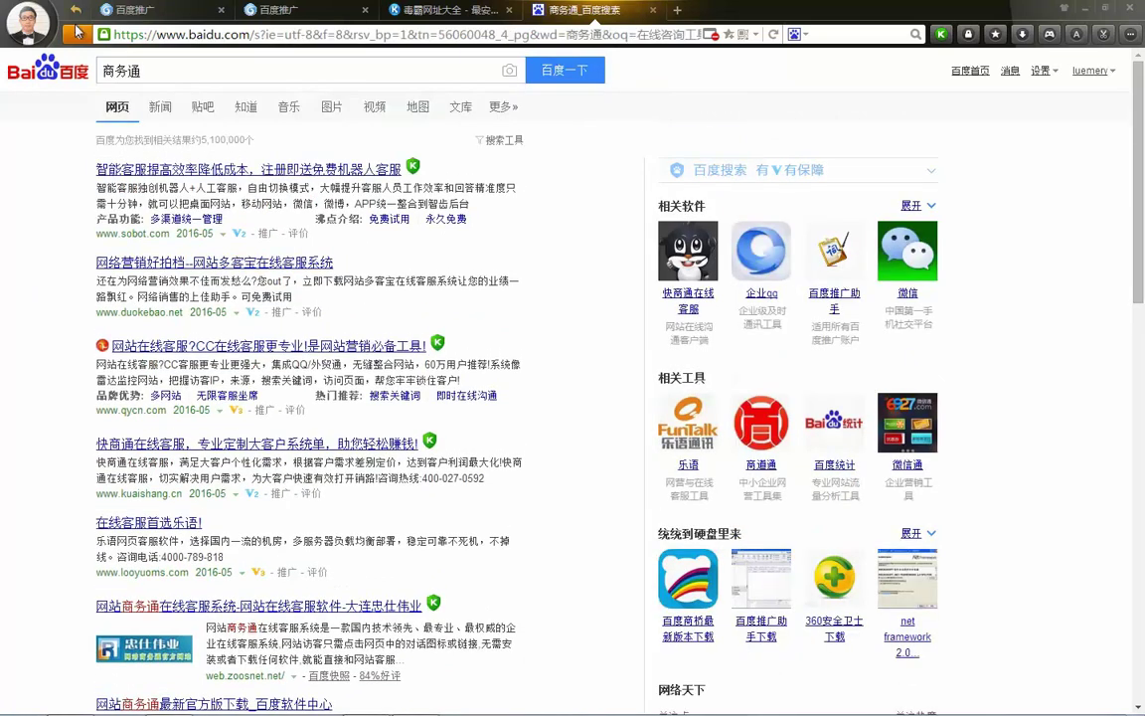
{"action": "scroll", "coordinate": [239, 256], "scroll_direction": "down", "scroll_amount": 2}
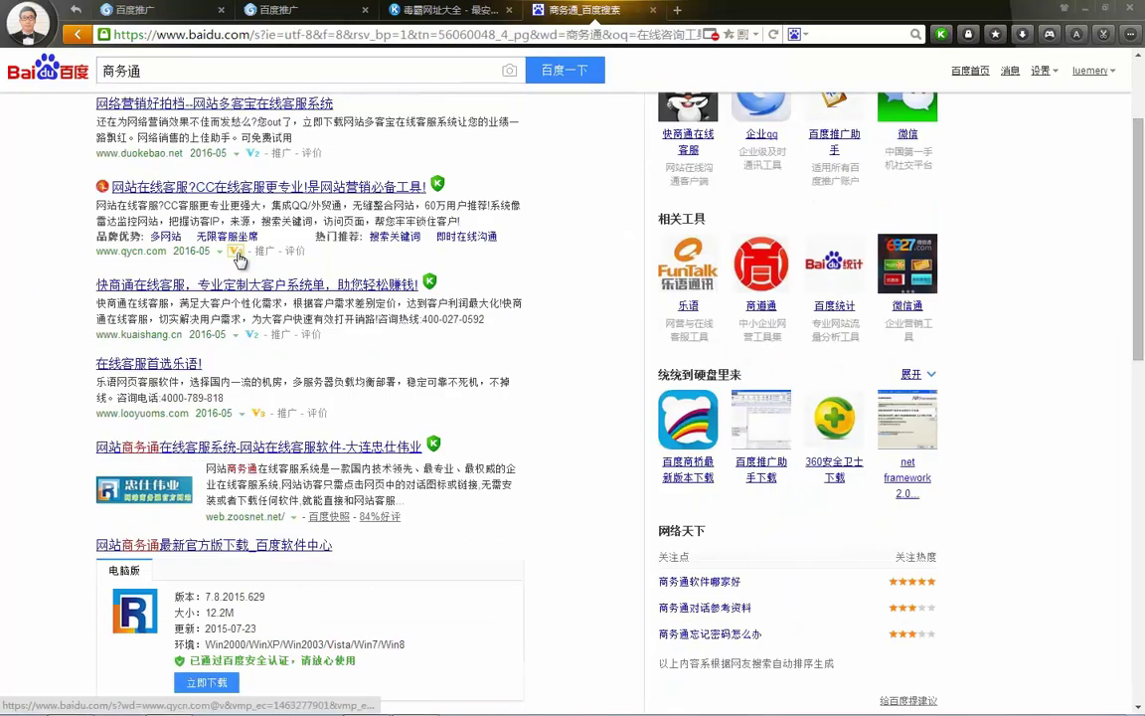
{"action": "left_click", "coordinate": [196, 449]}
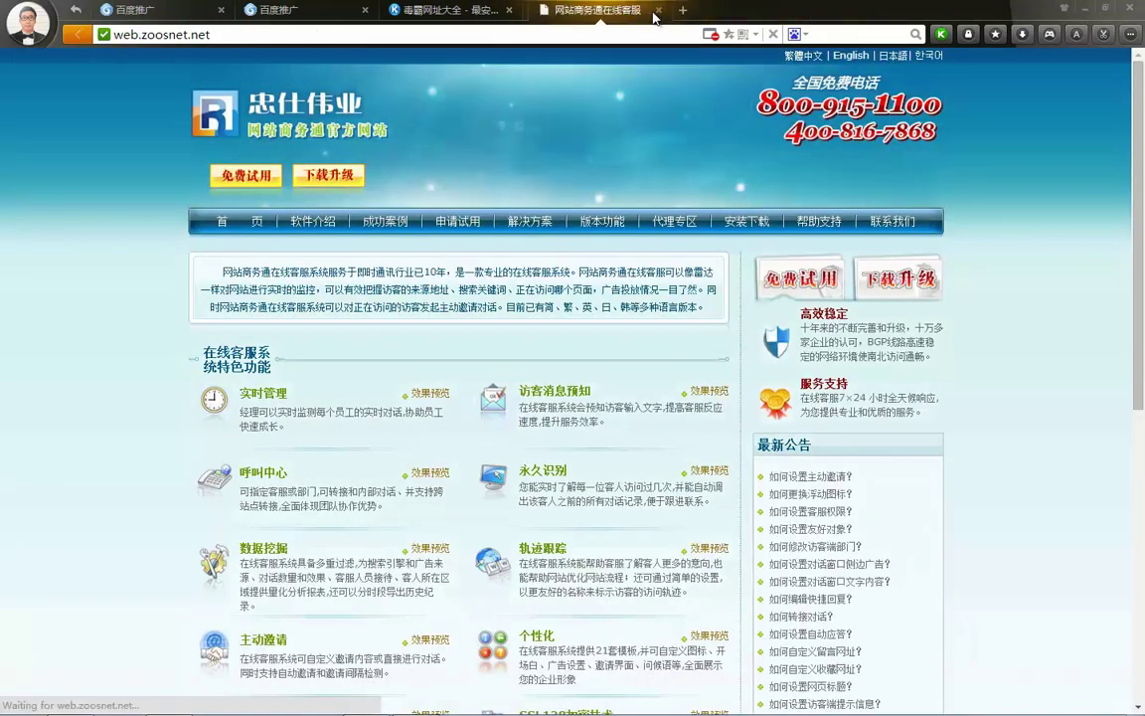
Look through the 网站商务通 homepage, close its page and return to the Baidu Tuiguang page
{"action": "scroll", "coordinate": [556, 169], "scroll_direction": "down", "scroll_amount": 4}
{"action": "scroll", "coordinate": [556, 169], "scroll_direction": "up", "scroll_amount": 4}
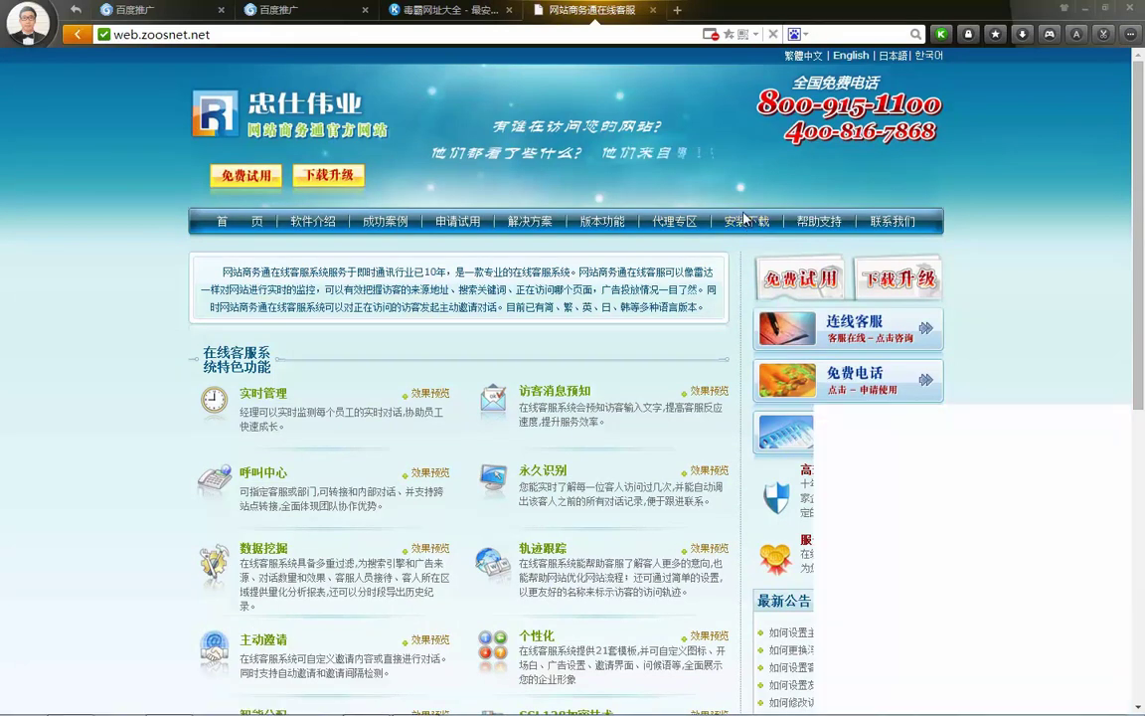
{"action": "left_click", "coordinate": [653, 10]}
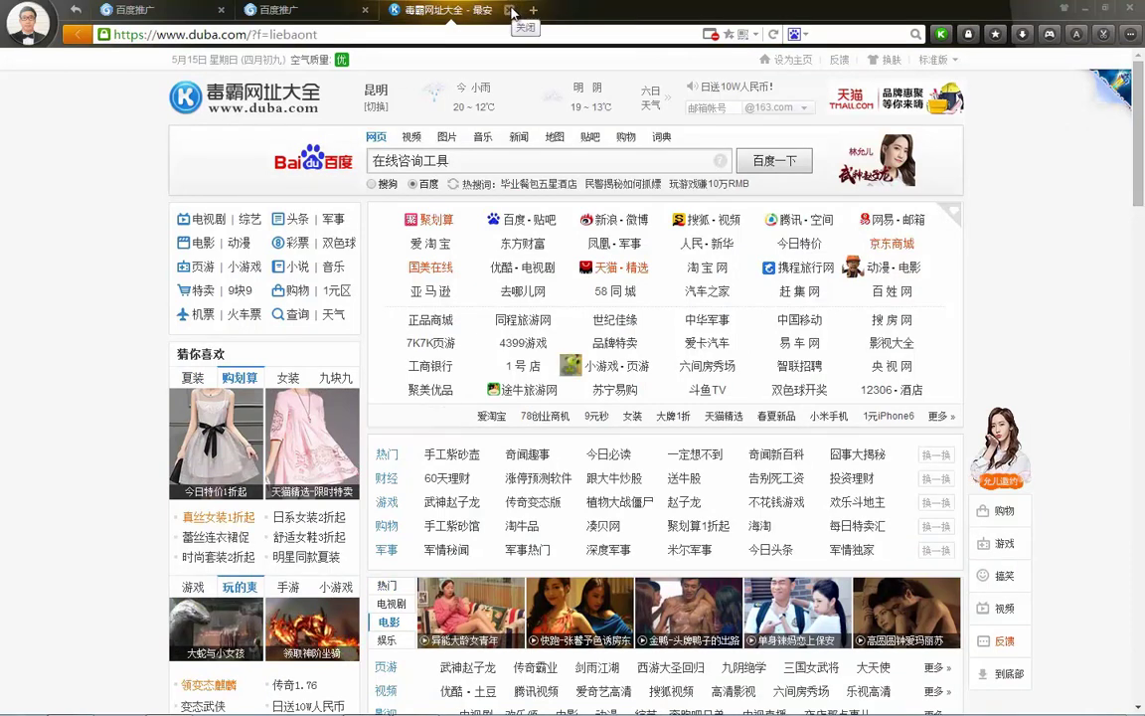
{"action": "left_click", "coordinate": [298, 10]}
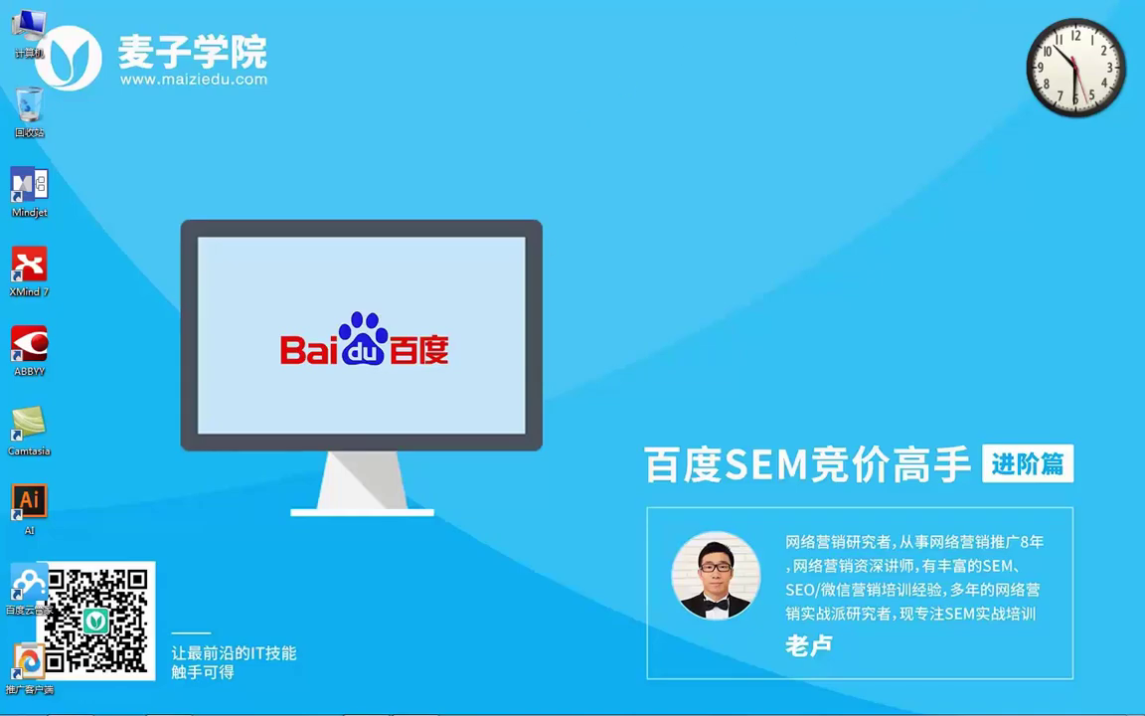